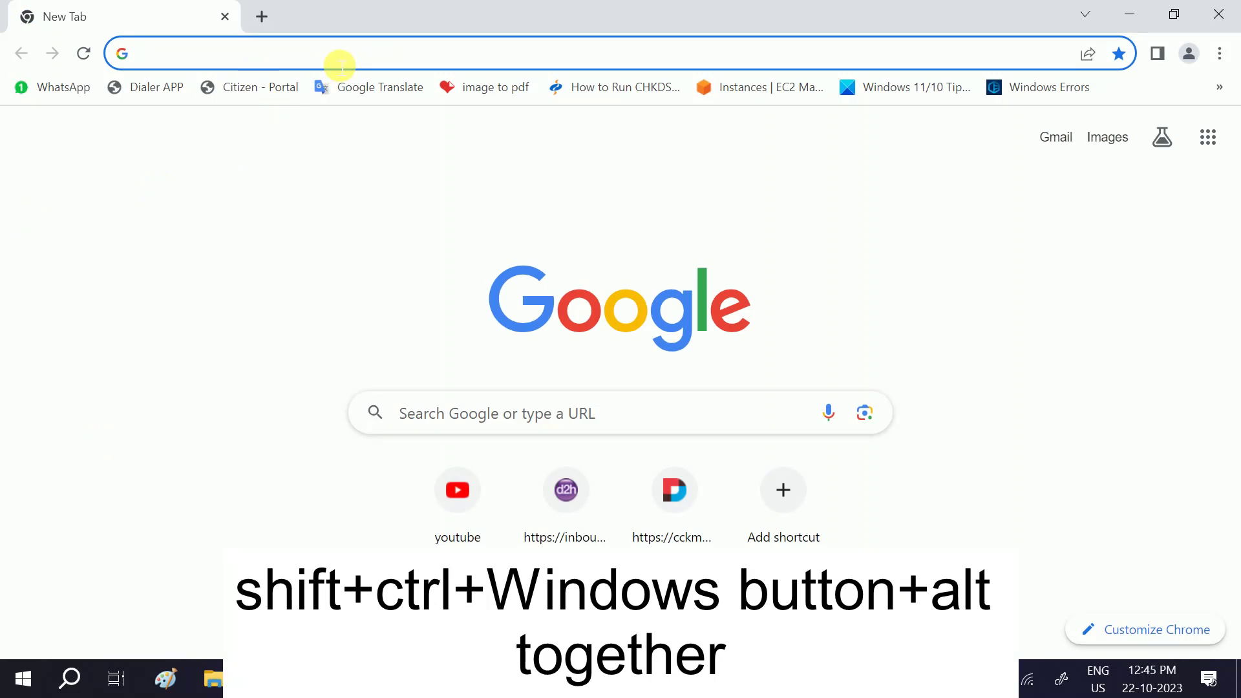
Open the Microsoft account sign-in page in a new tab, then return to the new tab's omnibox
key("ctrl+alt+shift+super")
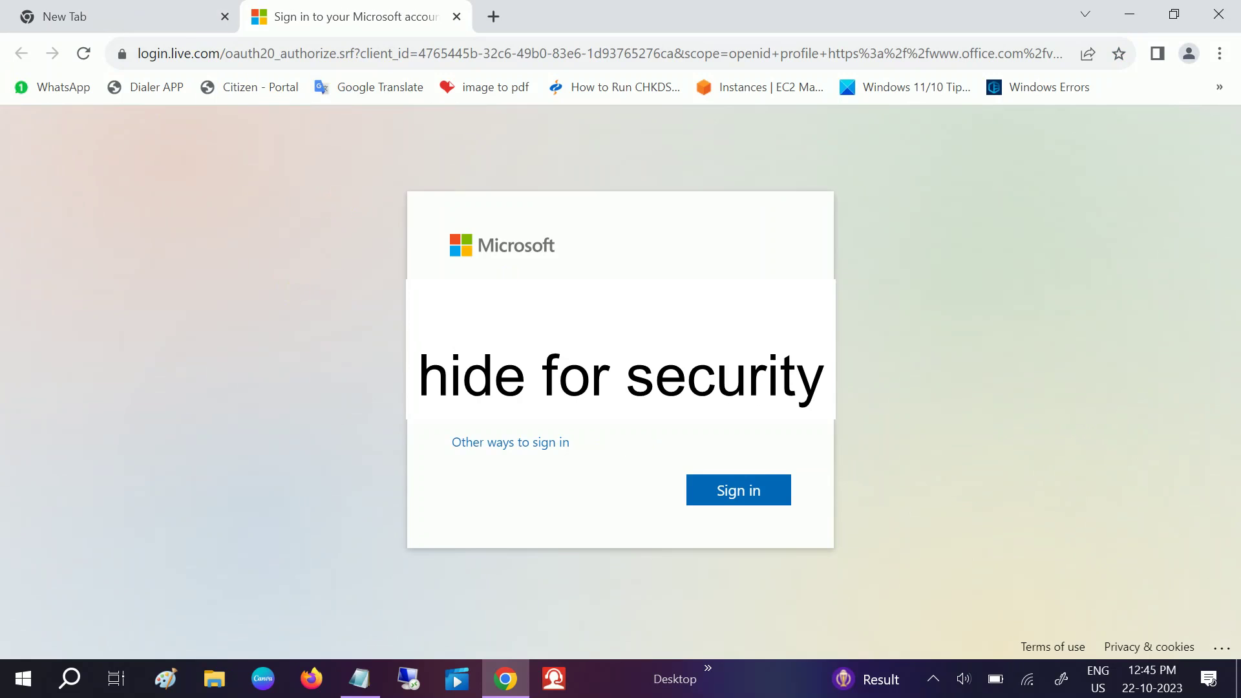
left_click(161, 14)
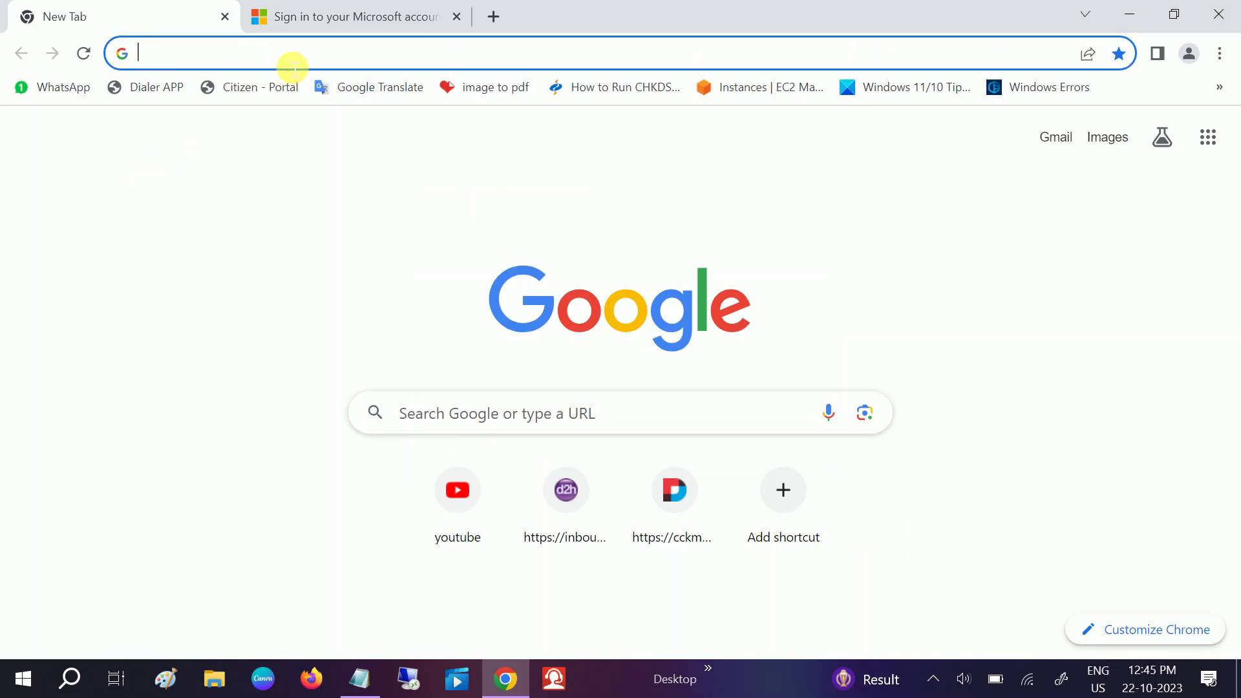
left_click(292, 66)
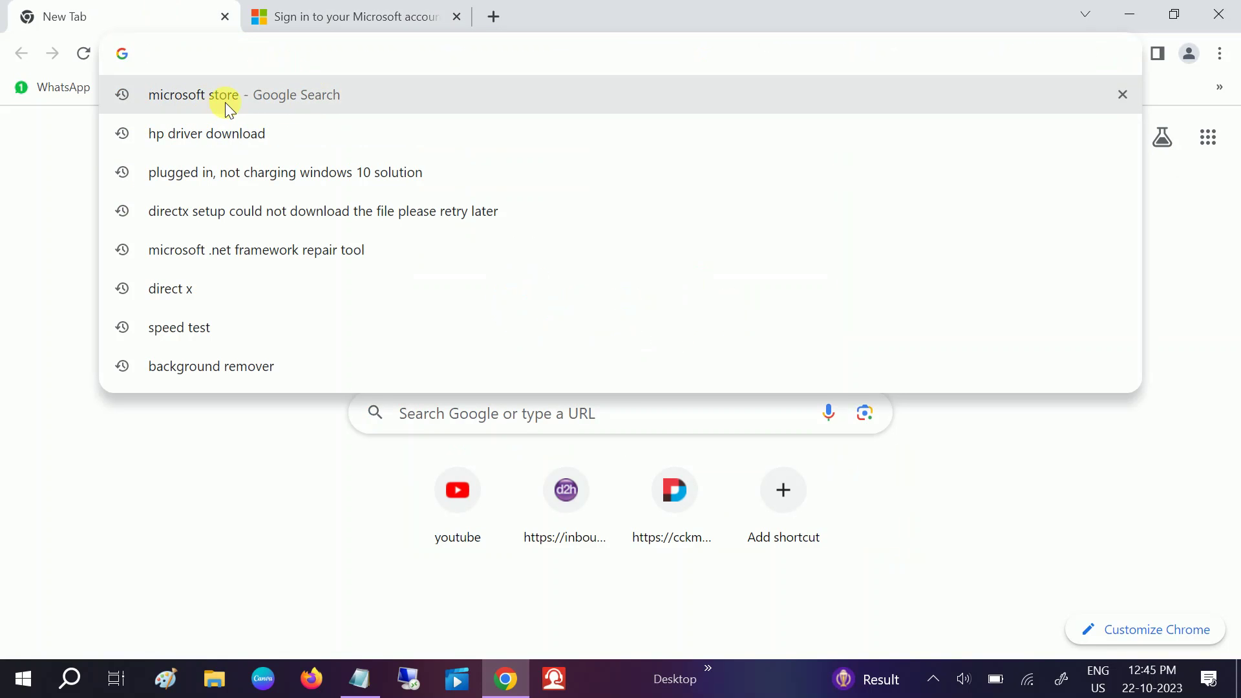
Search Google for microsoft store, then search Microsoft.com for office and view Shop results
left_click(226, 97)
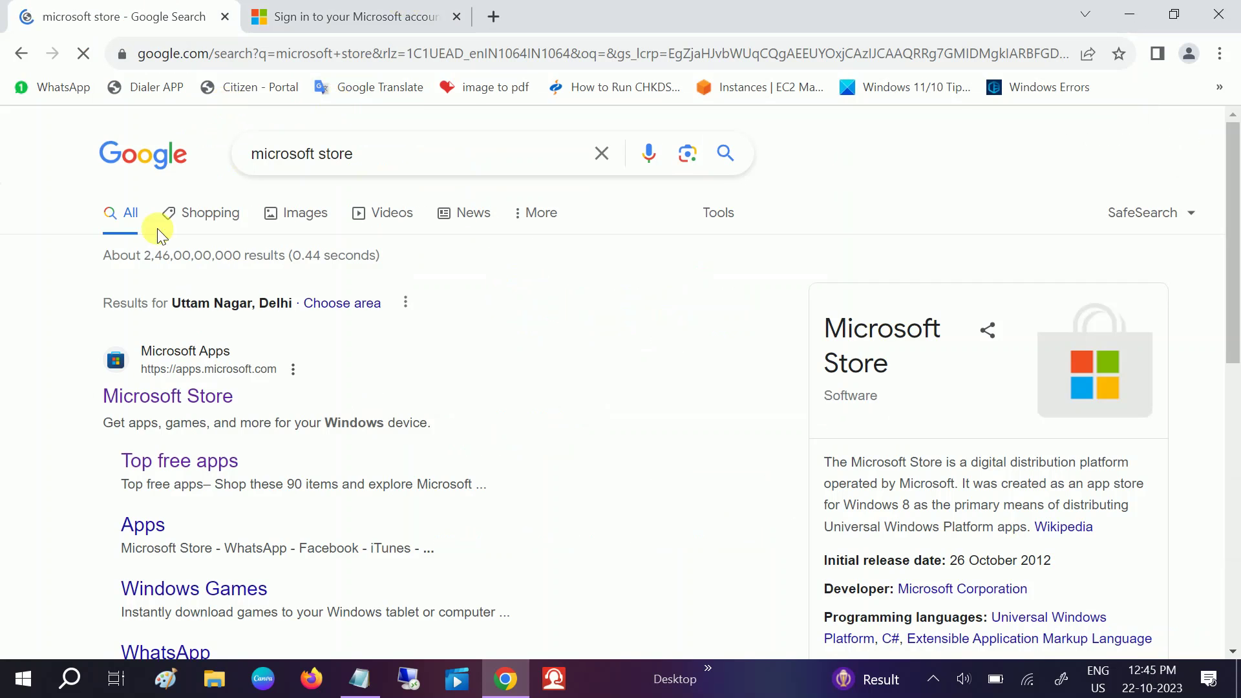
left_click(182, 464)
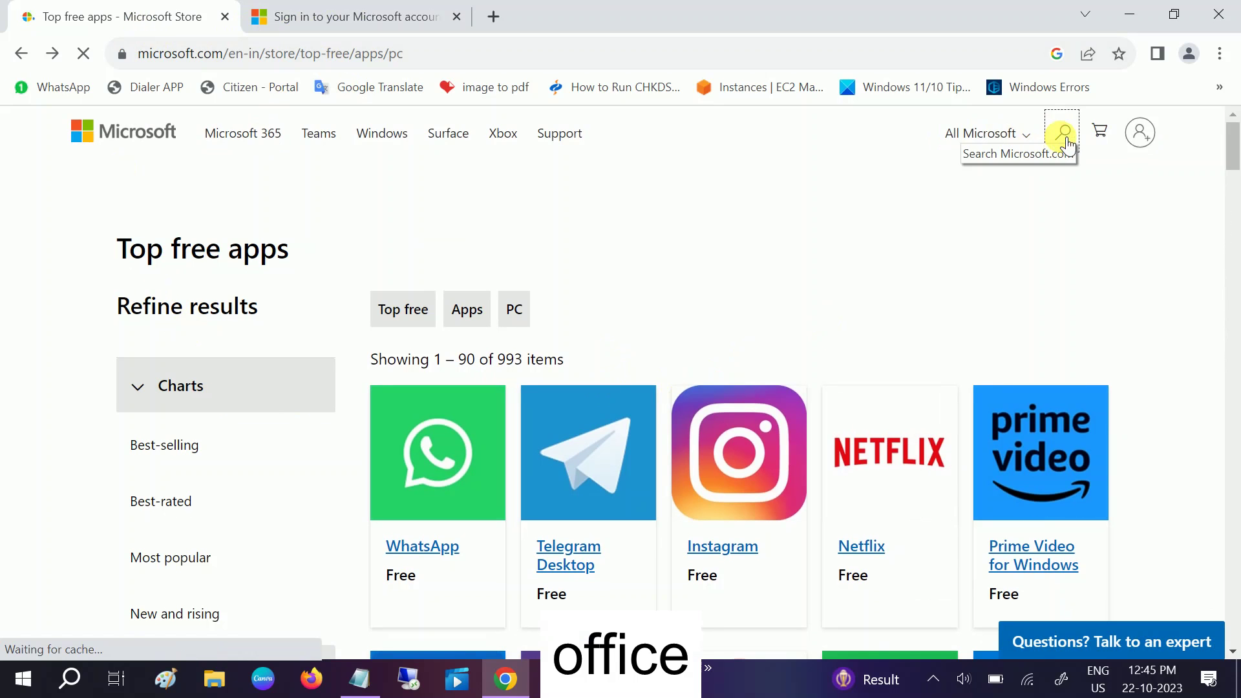
left_click(1064, 136)
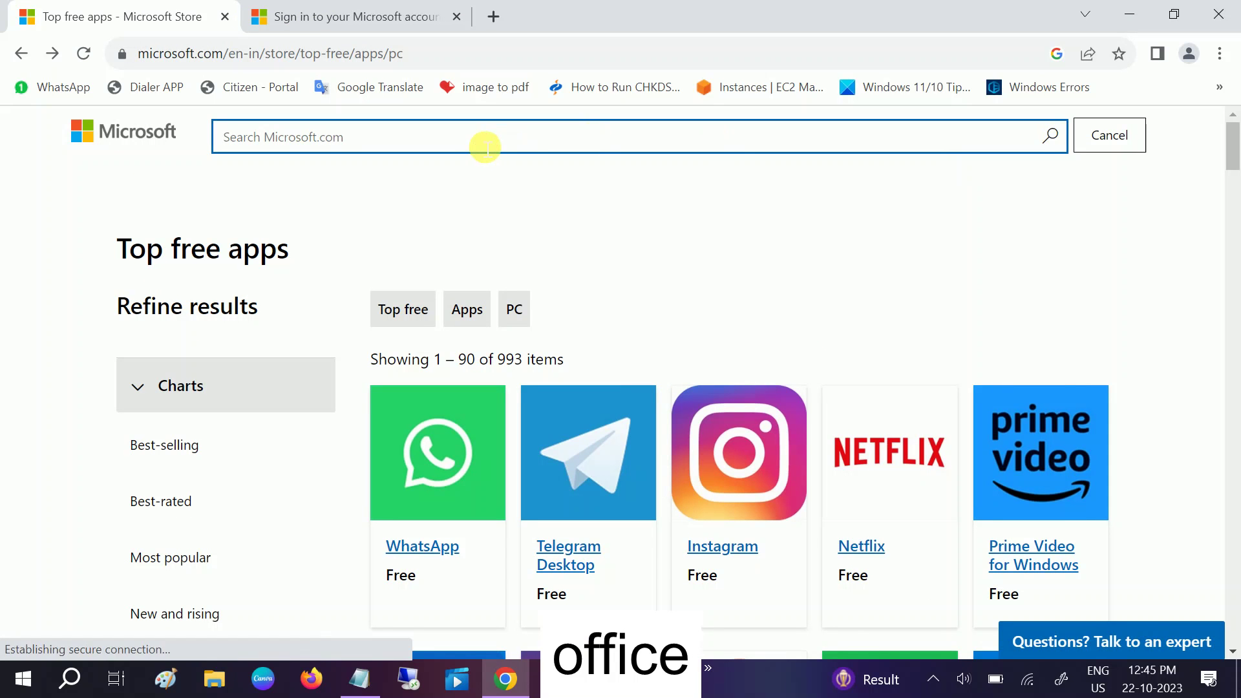
type("office")
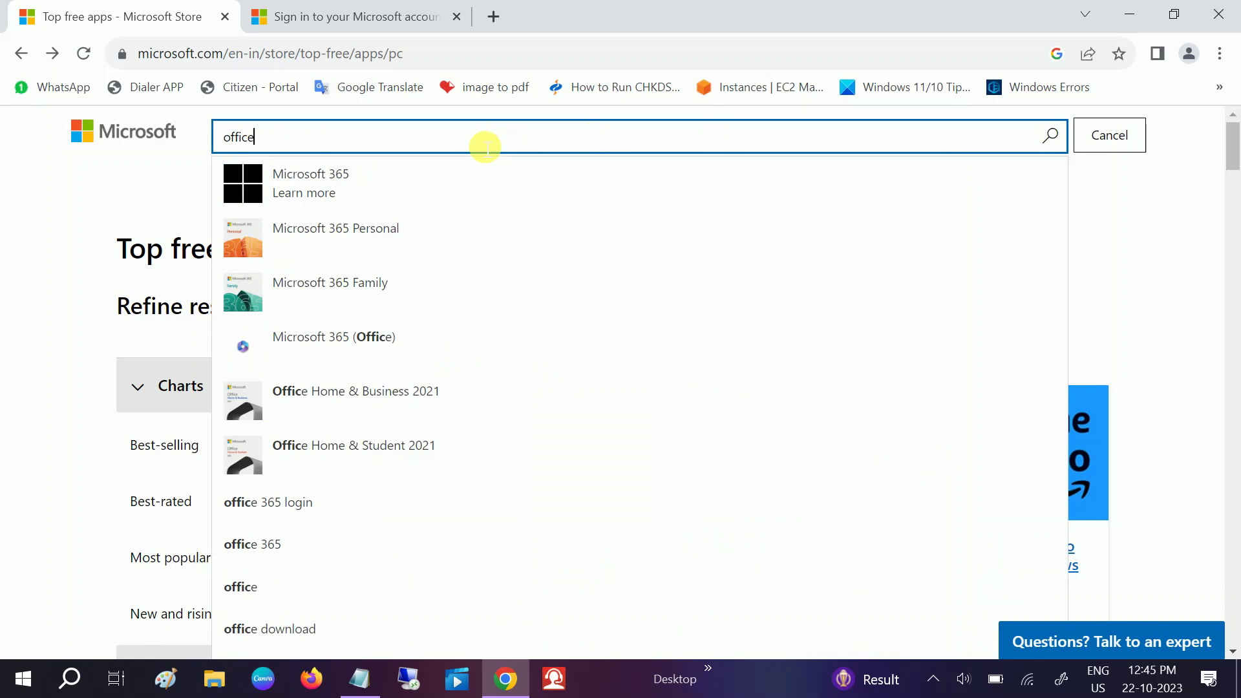
key("Return")
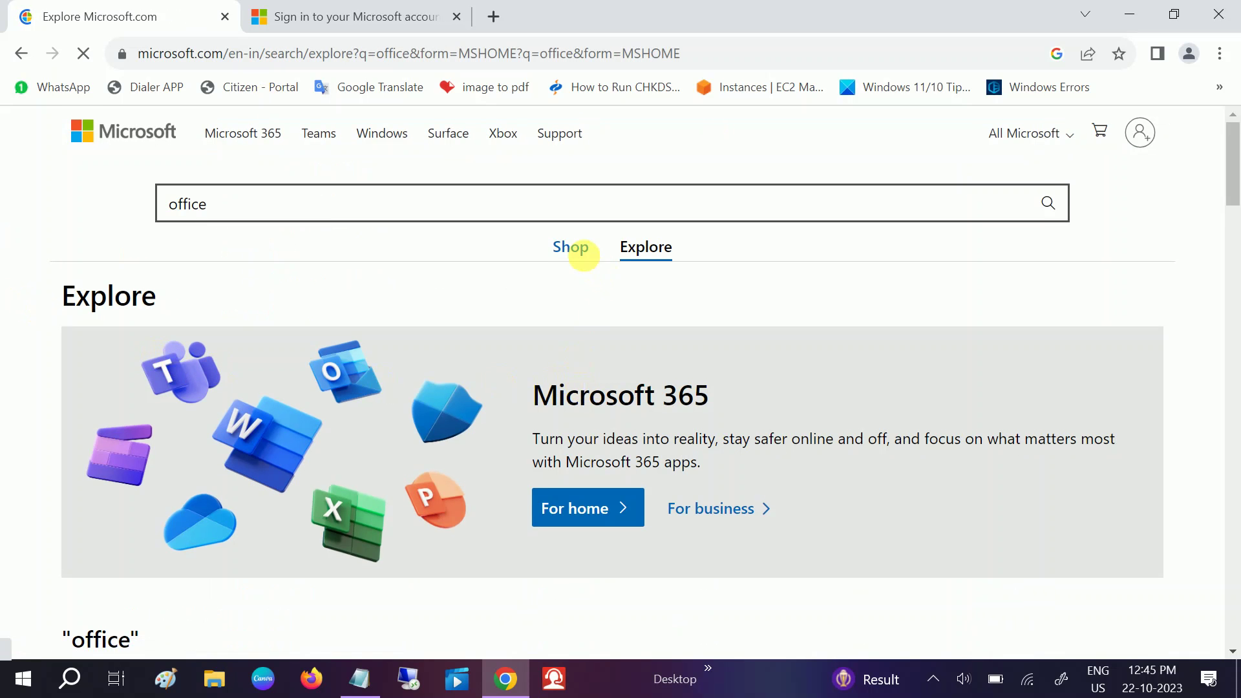
left_click(572, 254)
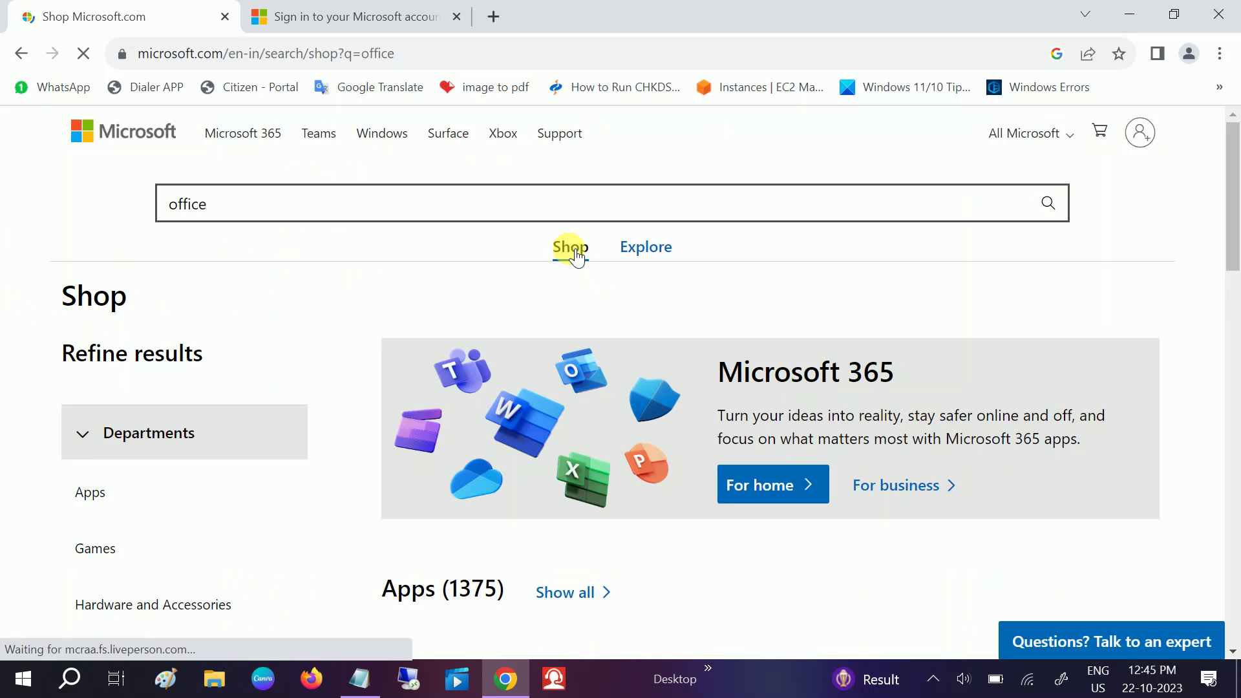
scroll(580, 245, "down", 2)
scroll(581, 240, "down", 2)
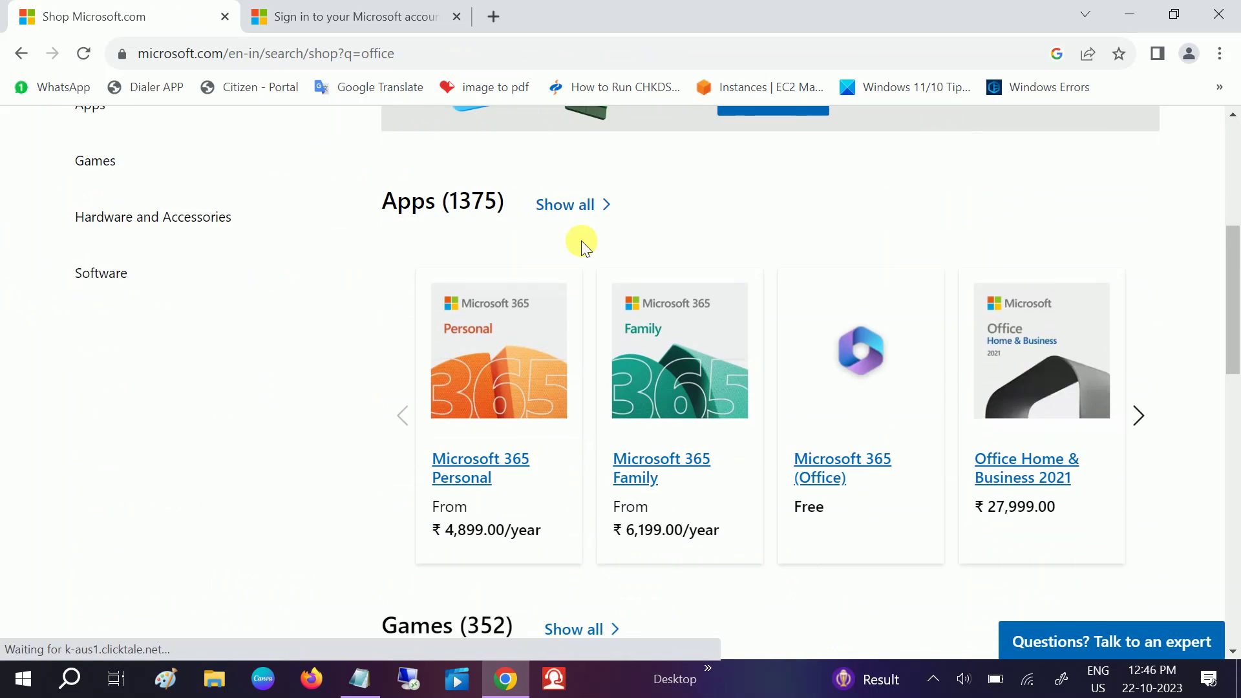
scroll(580, 241, "down", 1)
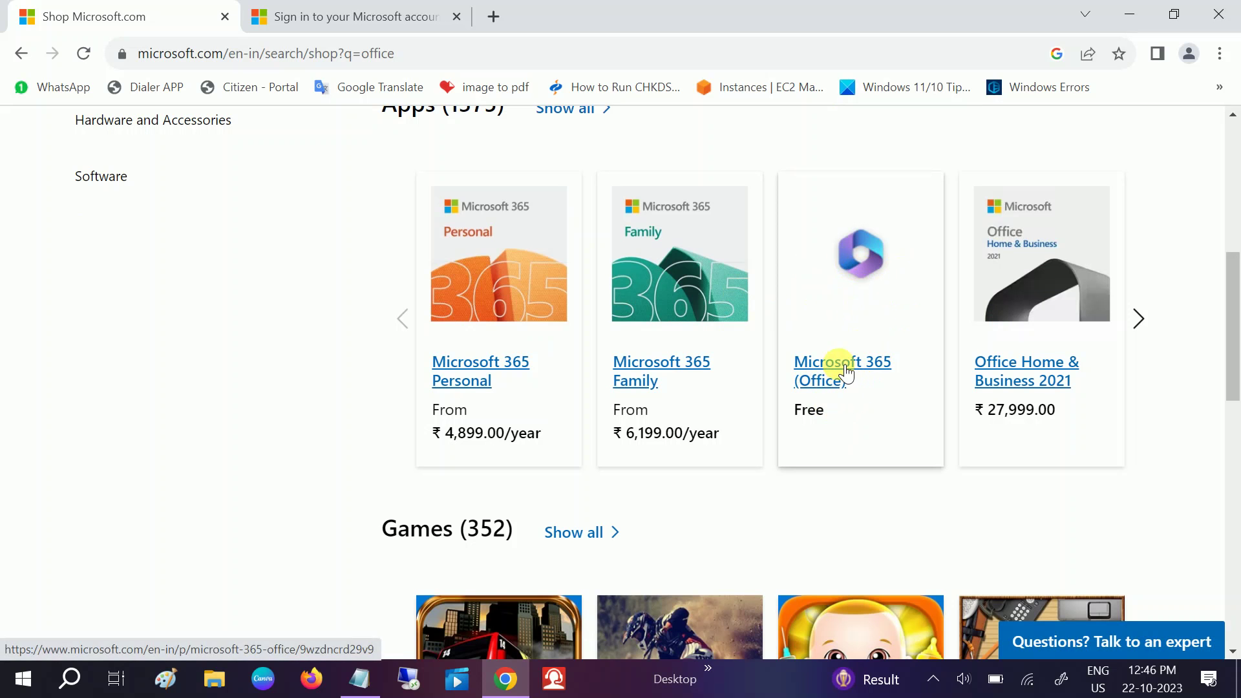
Browse the office apps carousel and open the Microsoft 365 (Office) product page
left_click(1139, 320)
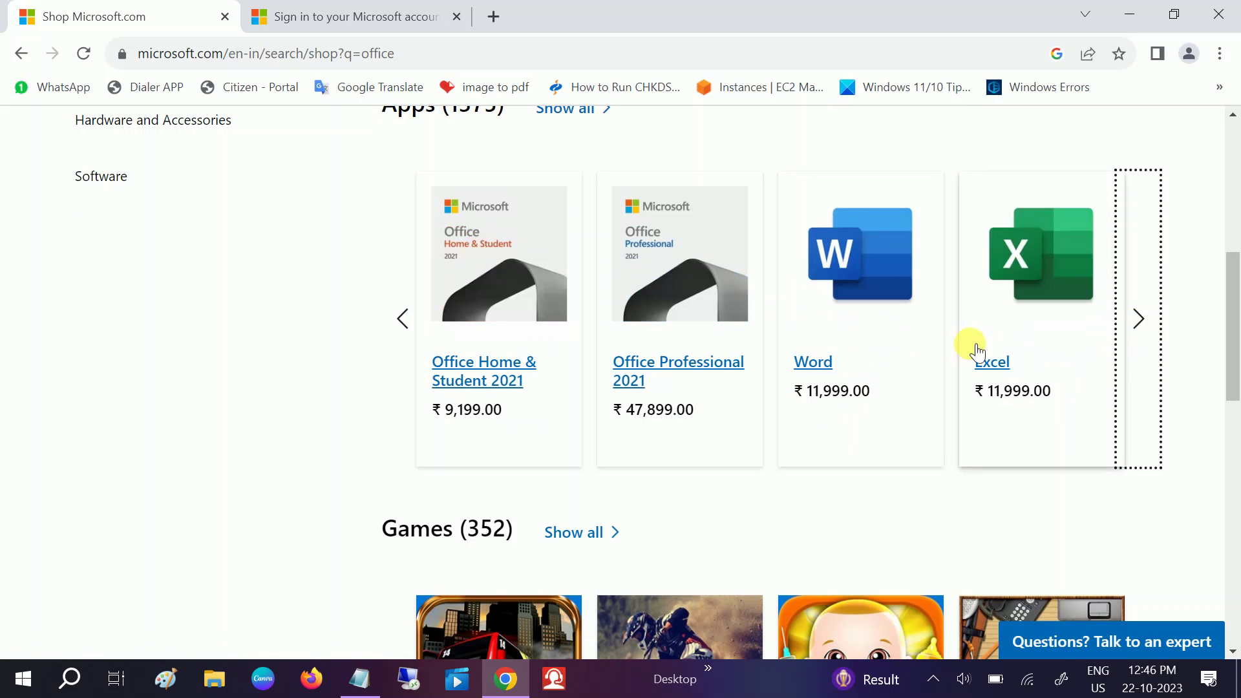
scroll(678, 424, "down", 1)
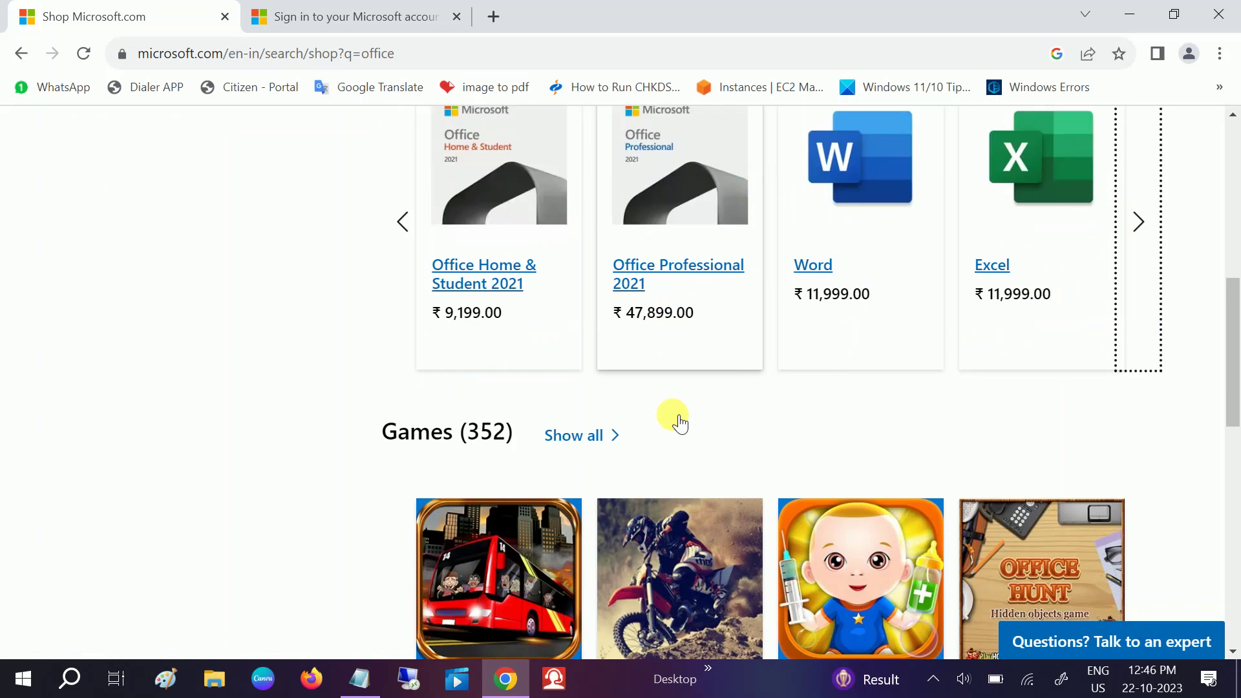
scroll(679, 424, "down", 2)
scroll(676, 418, "down", 4)
scroll(674, 411, "up", 4)
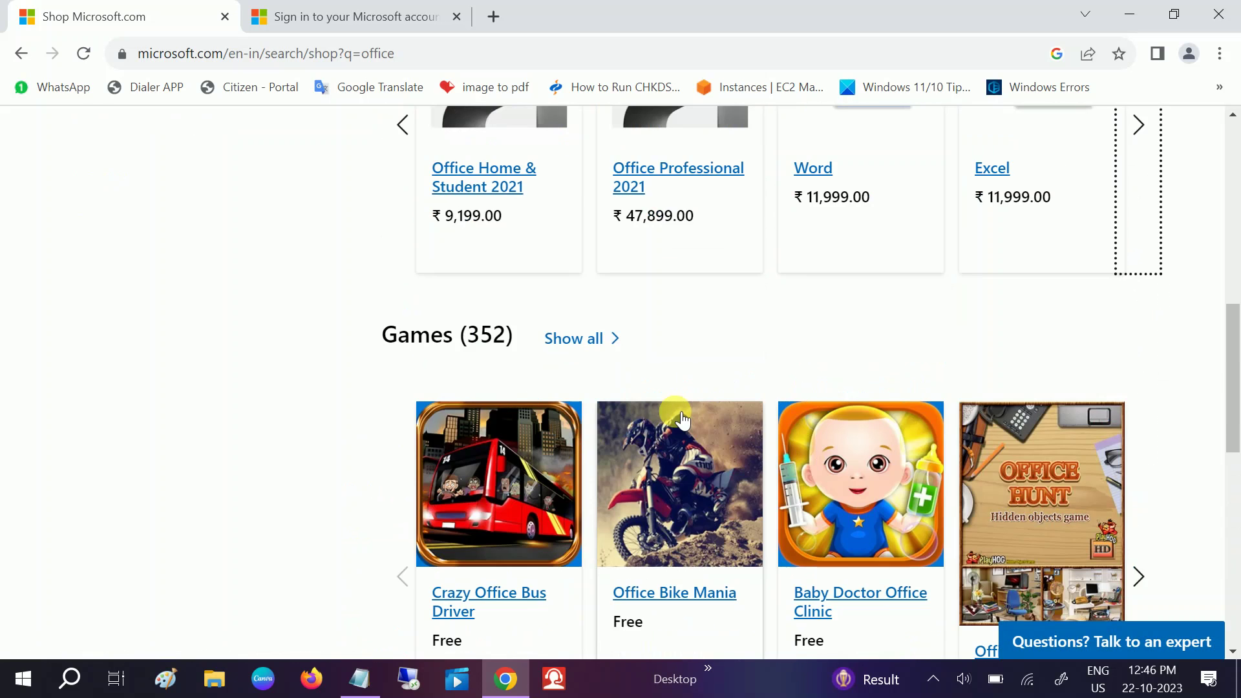
scroll(679, 415, "up", 3)
scroll(681, 417, "up", 3)
scroll(681, 418, "down", 3)
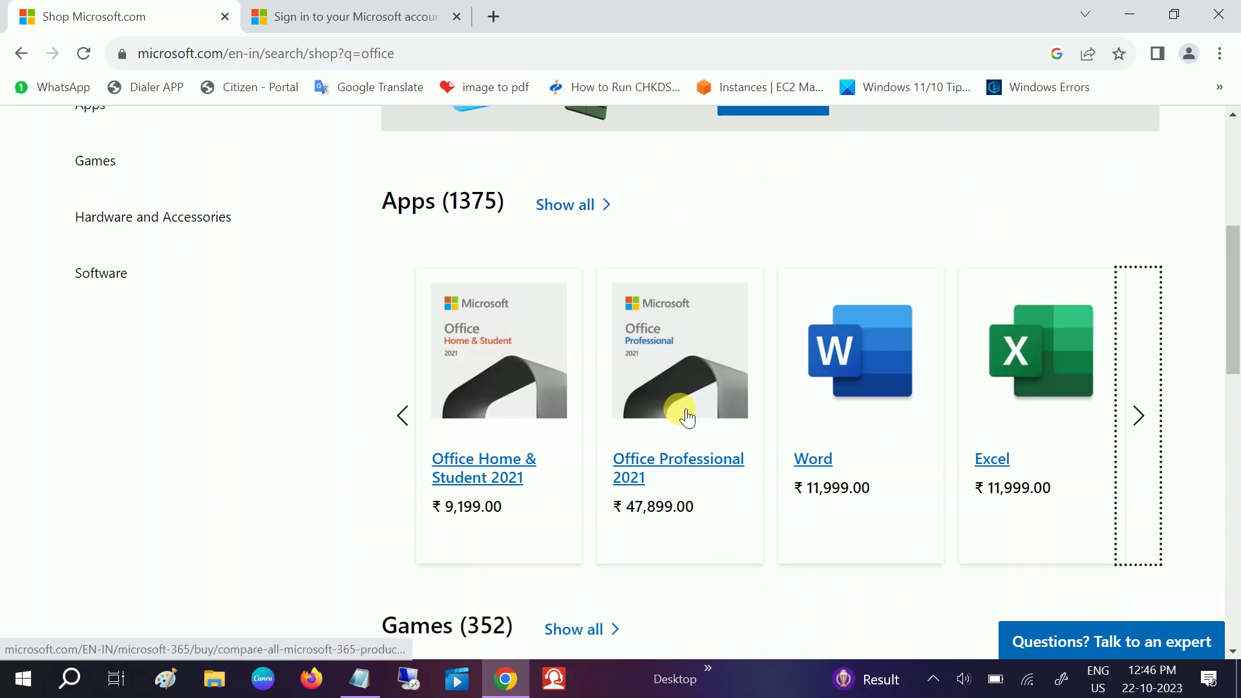
left_click(402, 415)
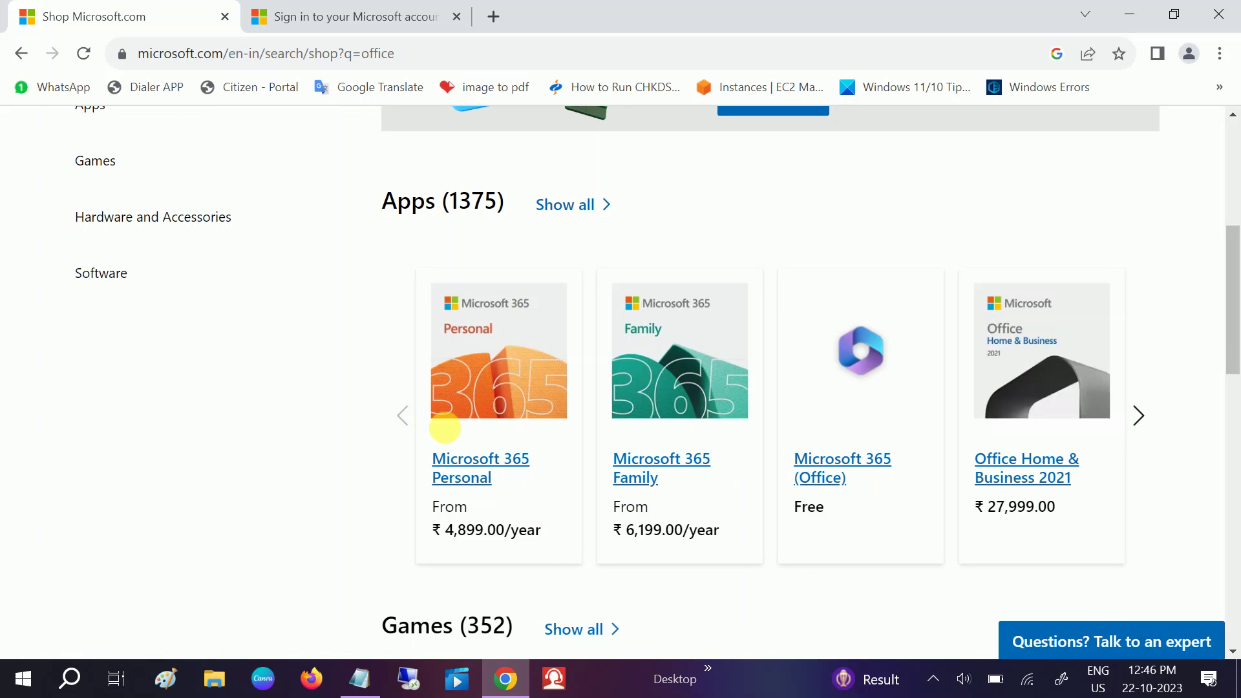
left_click(868, 468)
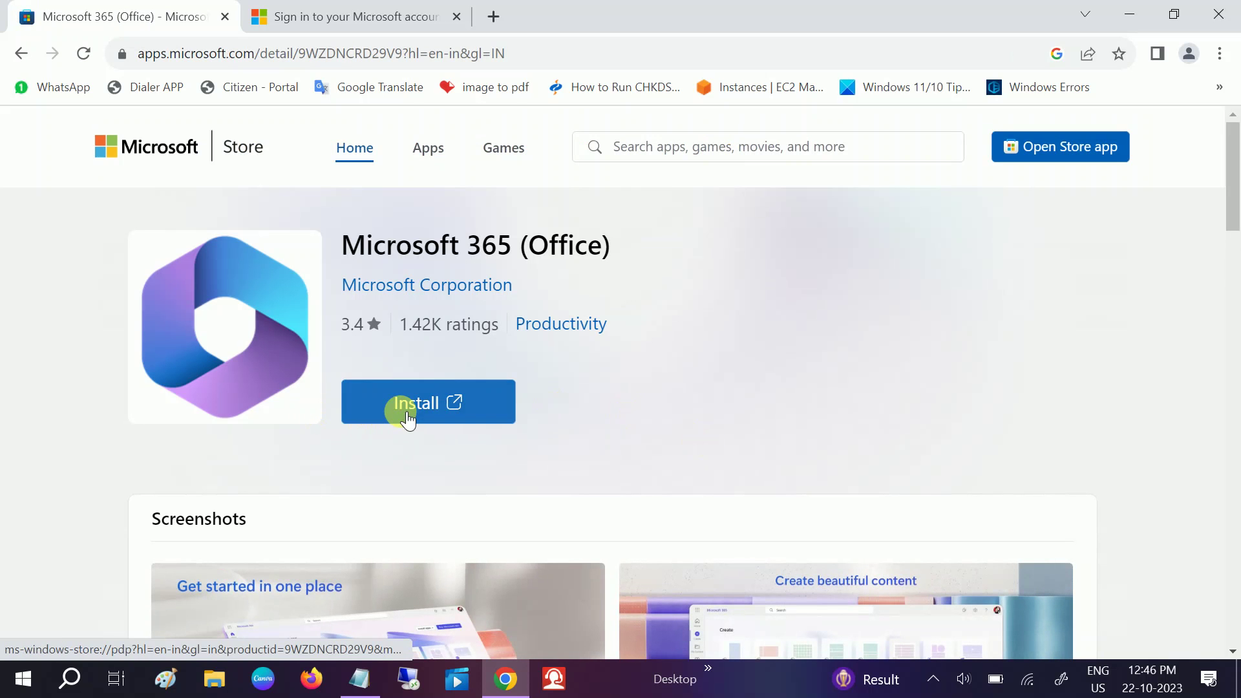
Get the free Microsoft 365 (Office) app through the Microsoft Store, then minimize Chrome
left_click(429, 413)
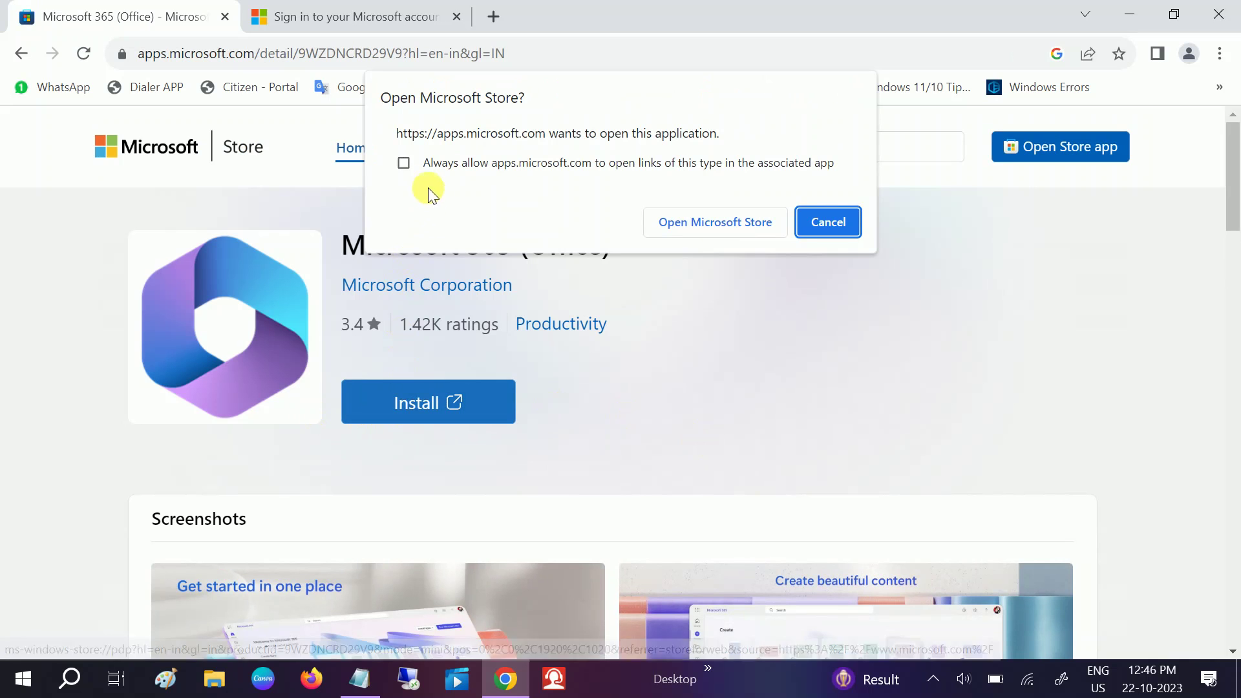
left_click(404, 161)
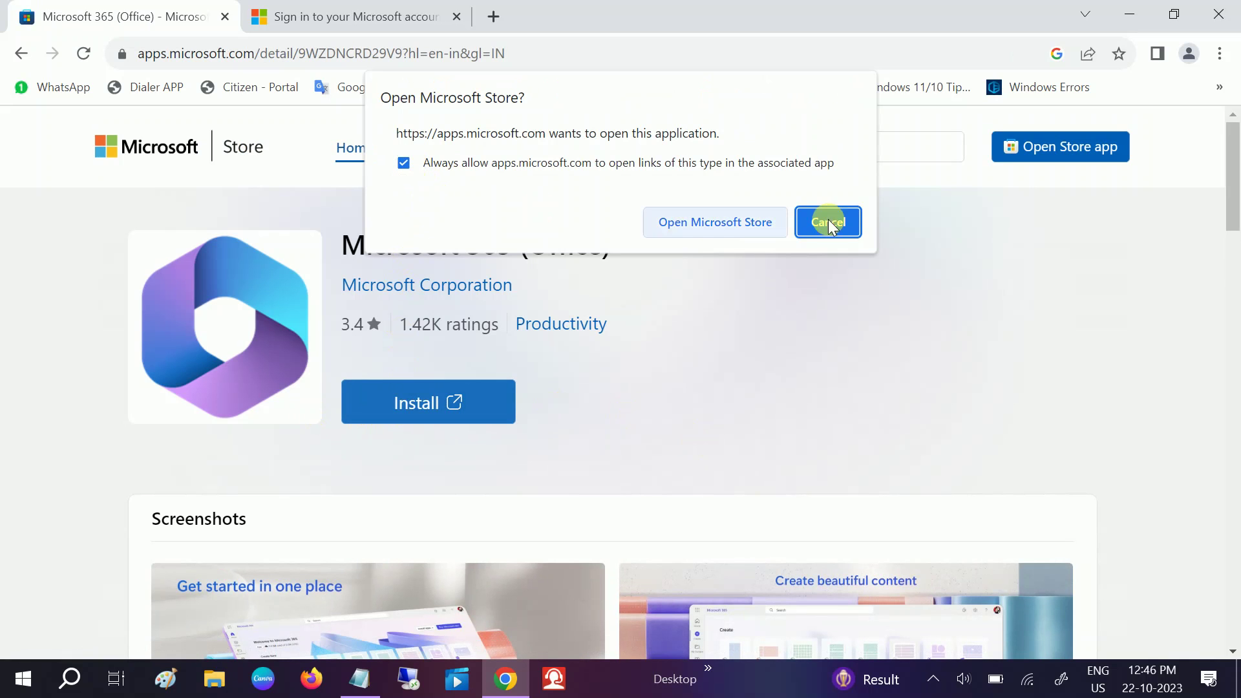
left_click(687, 224)
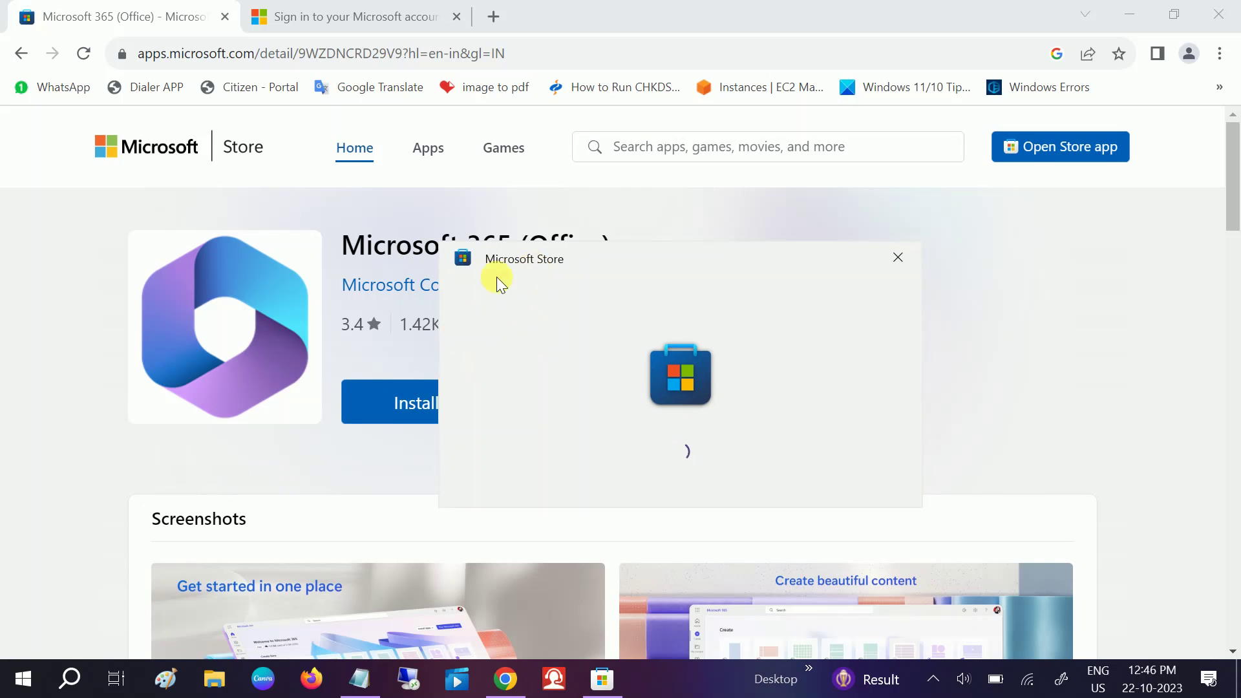
scroll(415, 309, "down", 1)
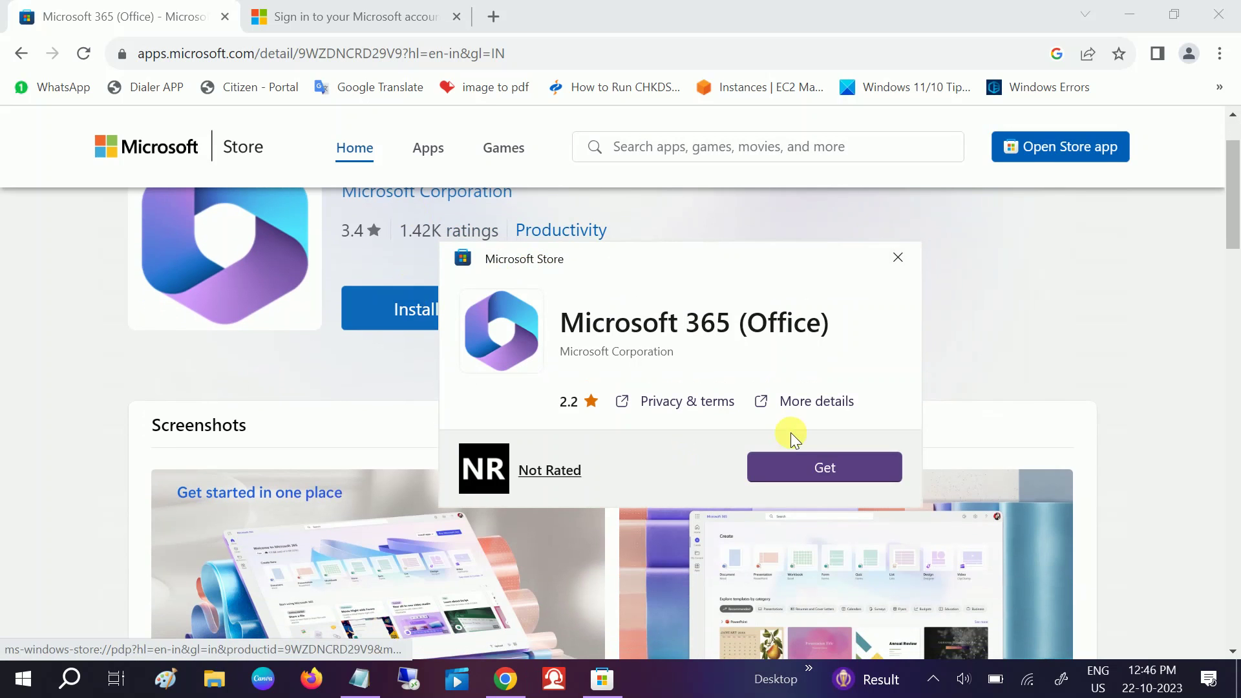
left_click(806, 462)
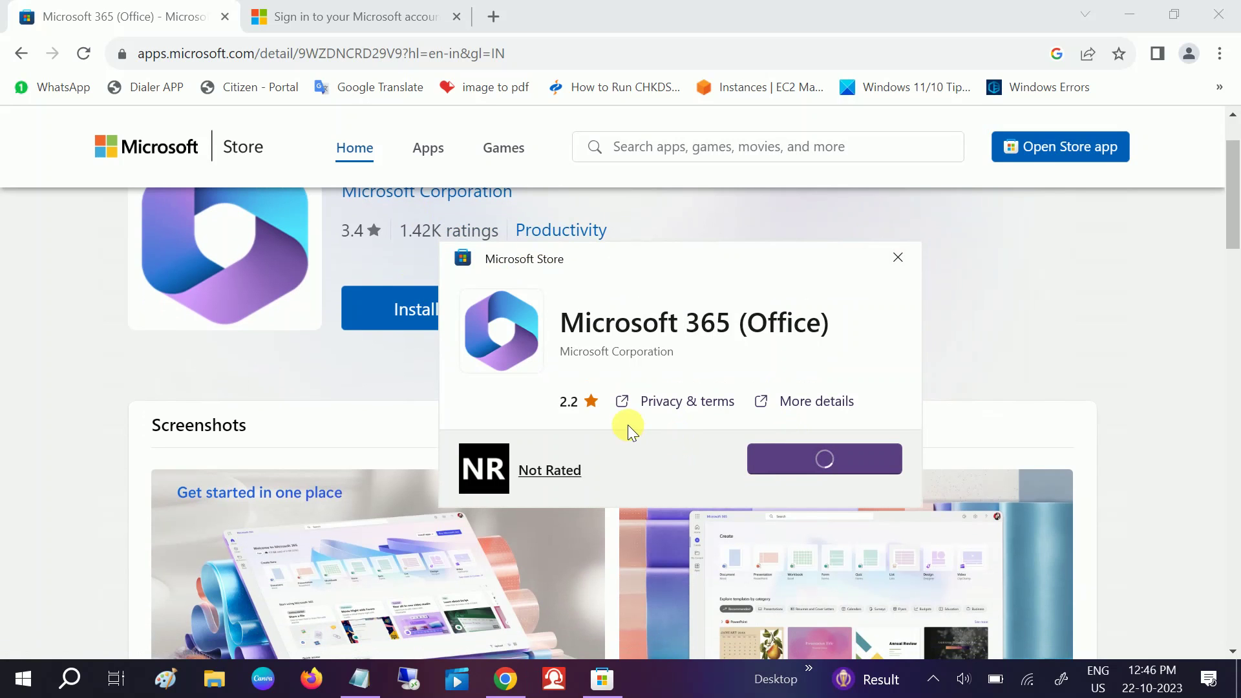
left_click(1125, 16)
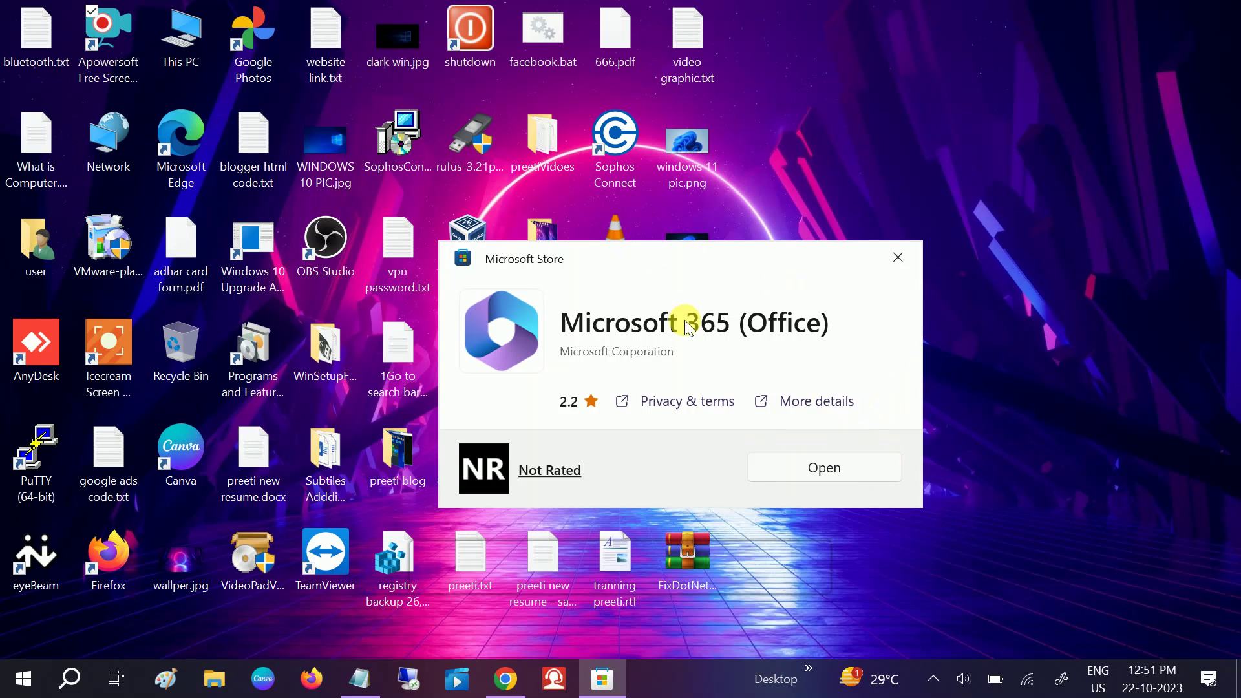
Launch the newly installed Microsoft 365 app and maximize its window
left_click(815, 478)
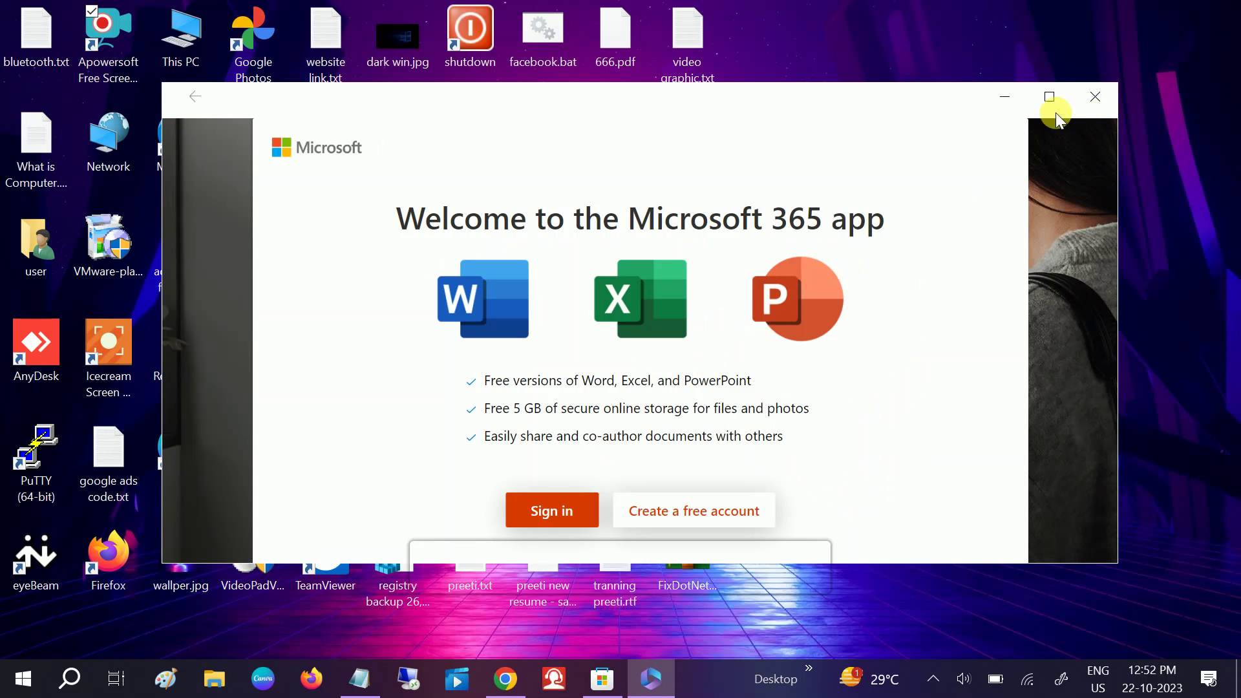
left_click(1049, 97)
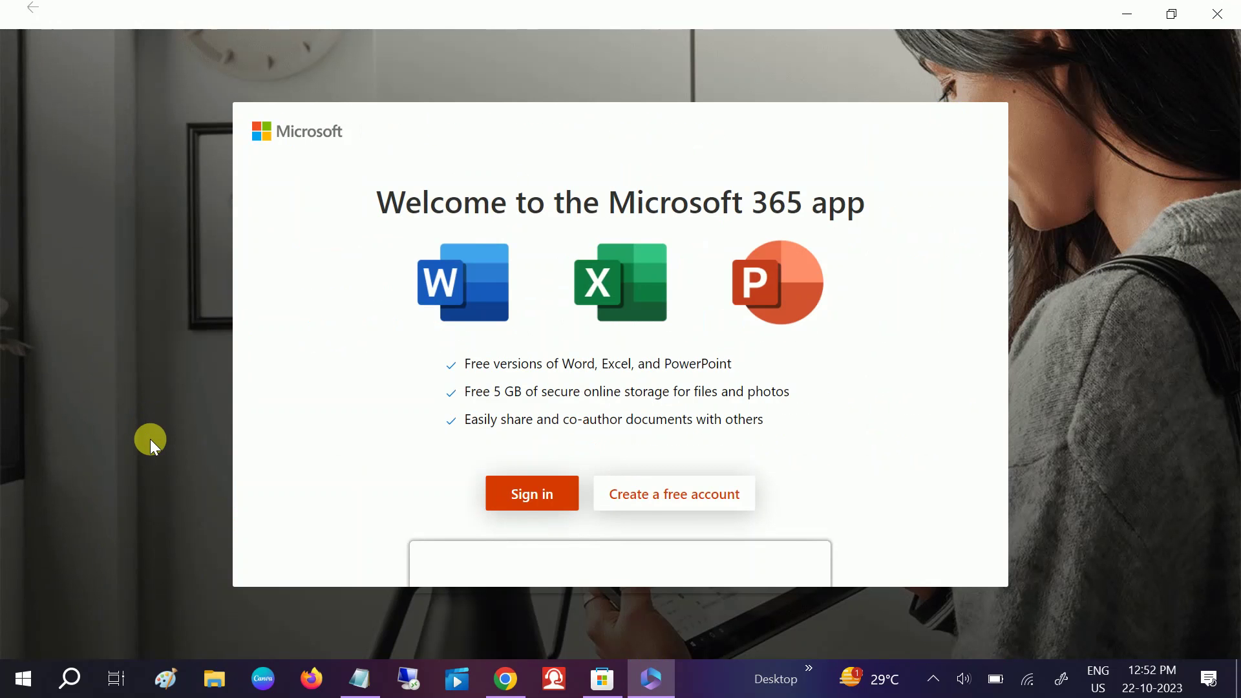
left_click(519, 506)
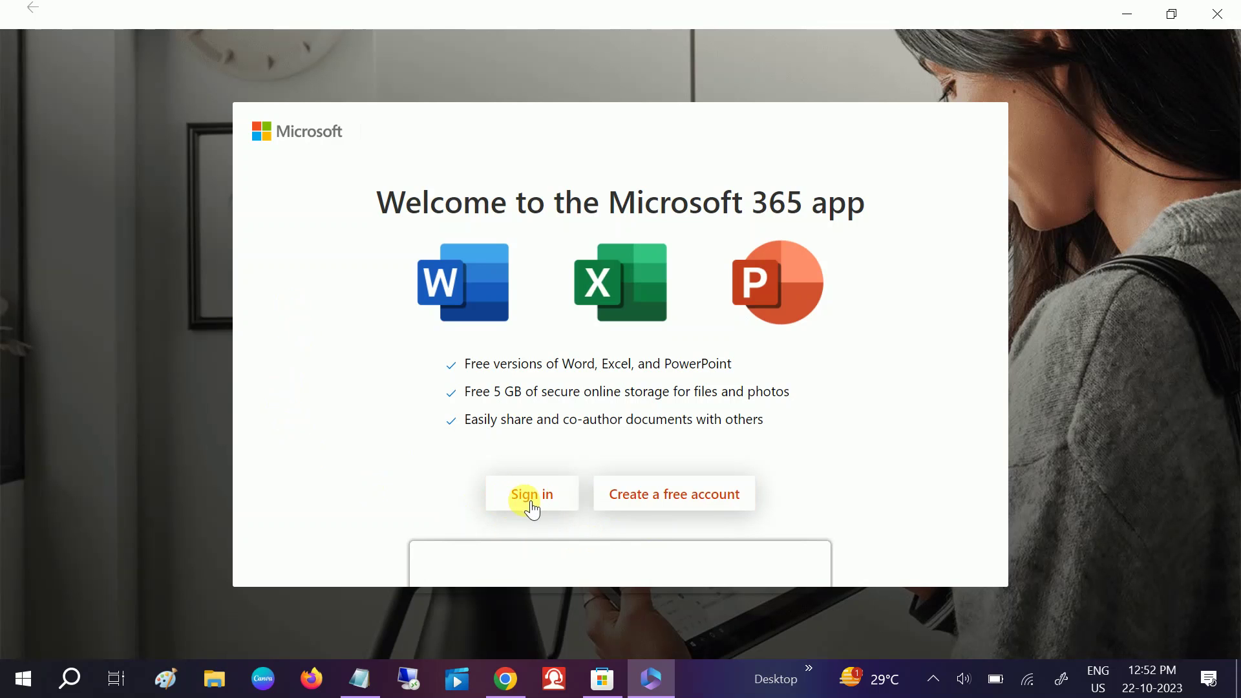
Highlight the free 5 GB storage and free versions lines, then start and close account creation
left_click_drag(465, 392, 577, 403)
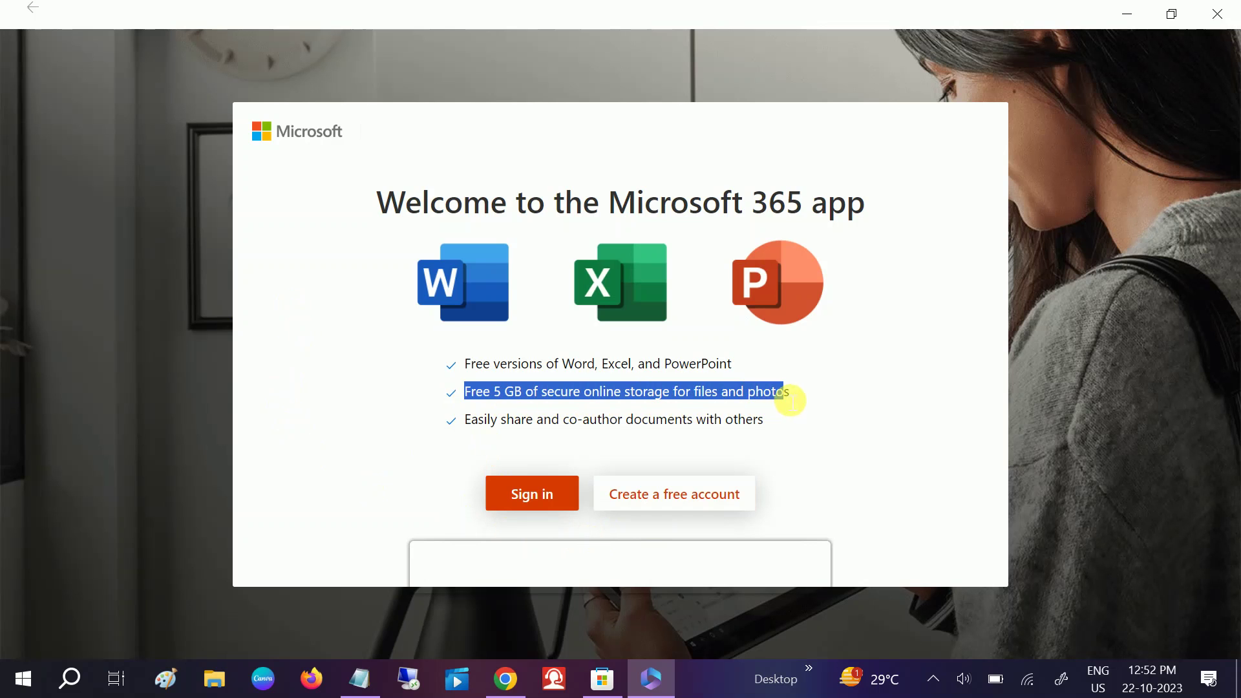
left_click_drag(578, 404, 785, 395)
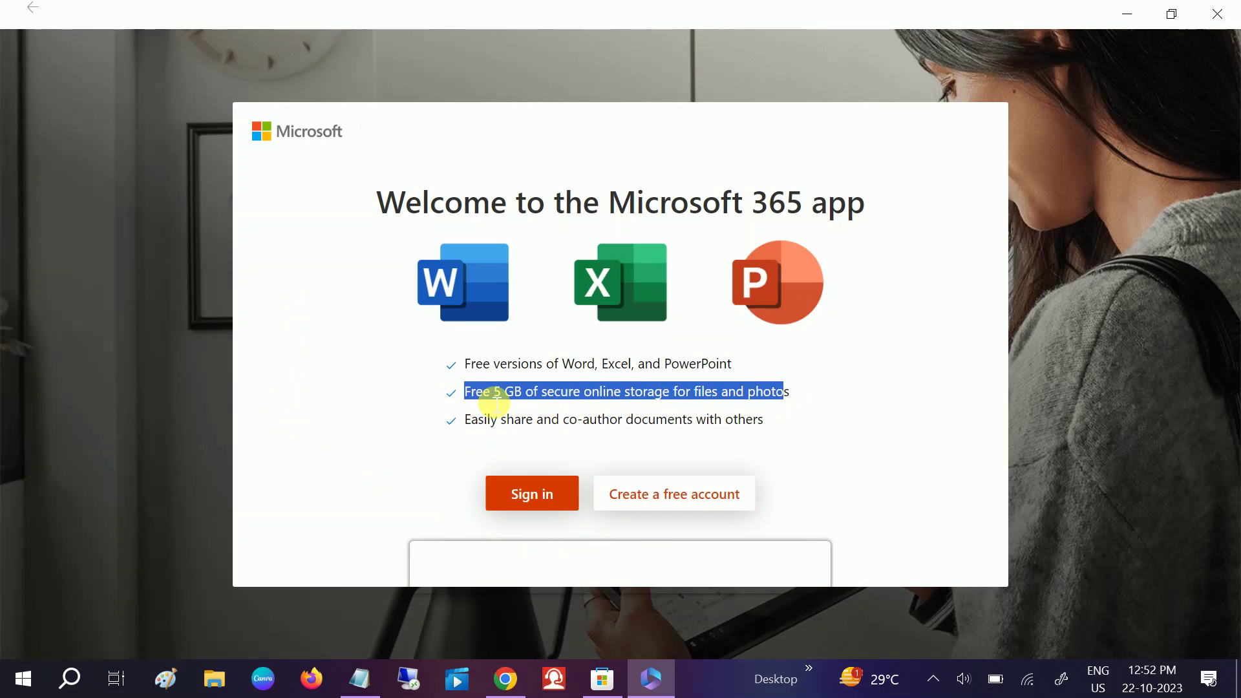
left_click(469, 405)
left_click_drag(470, 391, 755, 396)
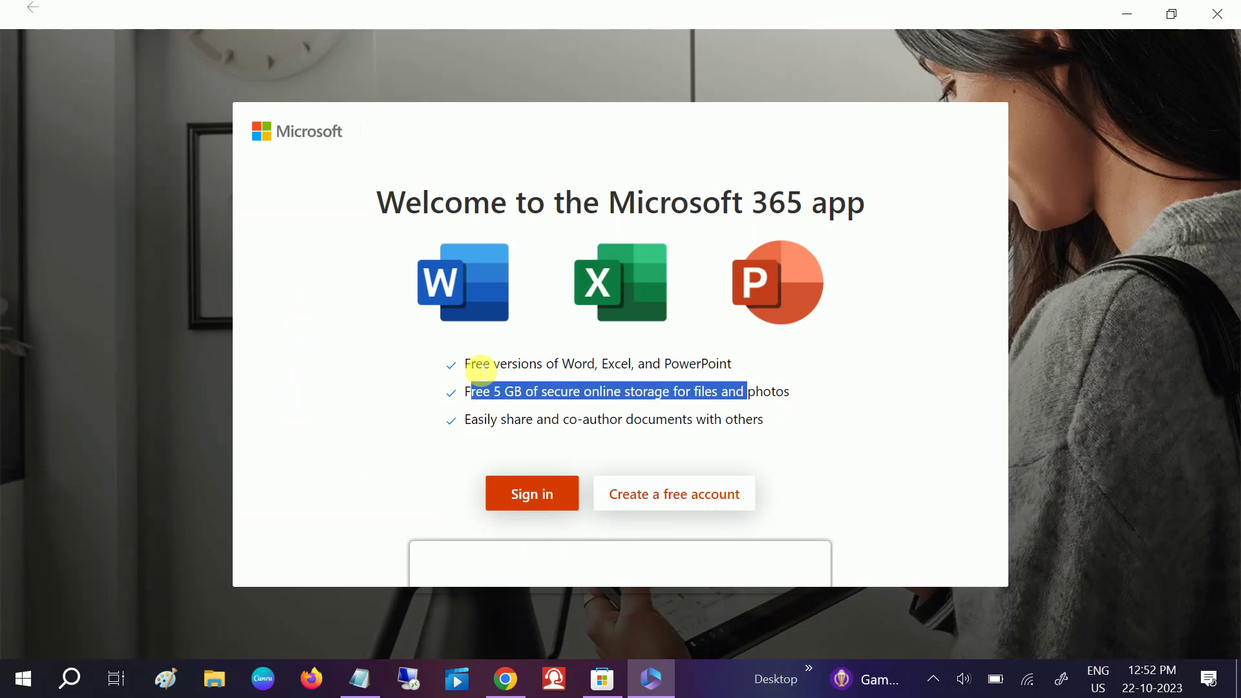
mouse_move(475, 365)
left_mouse_down()
mouse_move(585, 381)
mouse_move(729, 374)
left_mouse_up()
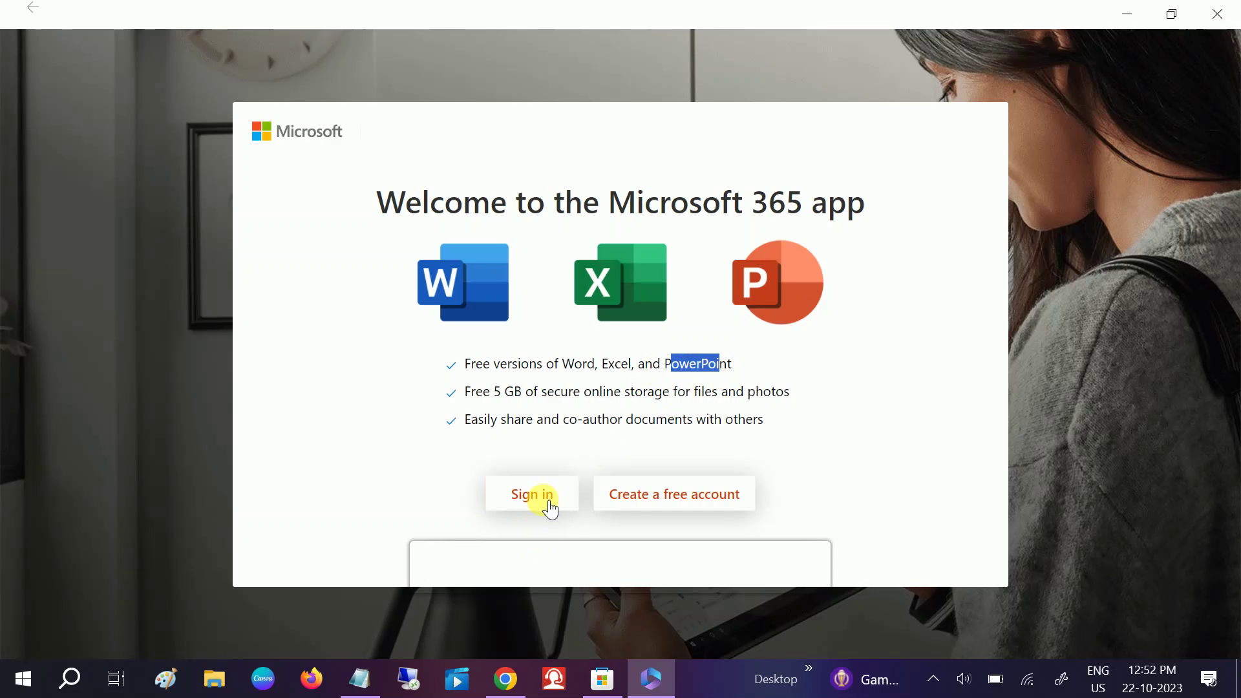
left_click(664, 505)
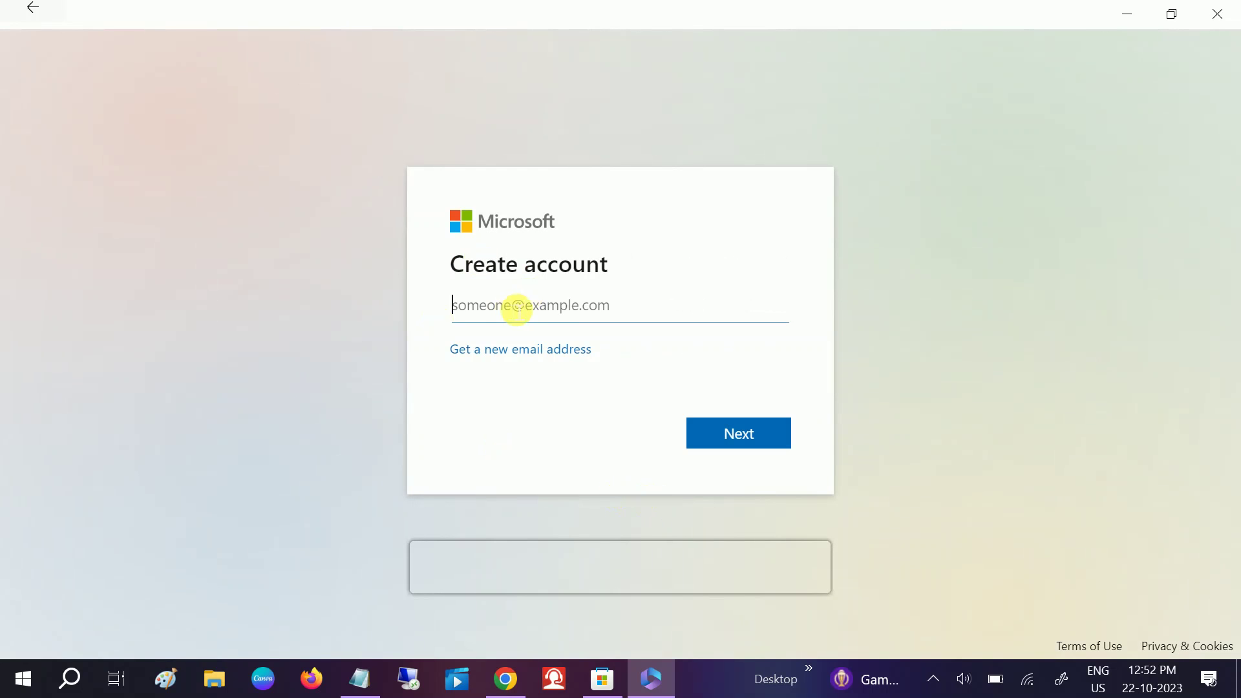
left_click(1216, 14)
Relaunch the Microsoft 365 app to bring up its welcome tour
left_click(811, 472)
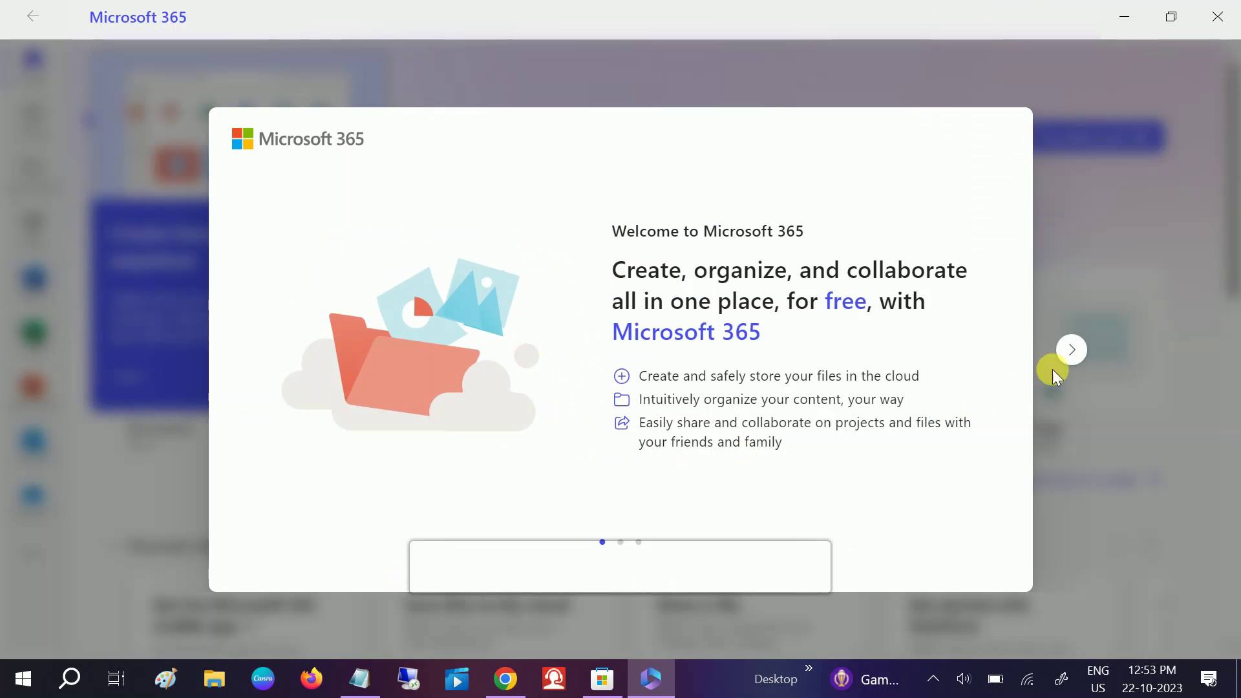
Skip the introduction slides and tour tip, then request a blank workbook from Excel
left_click(1071, 350)
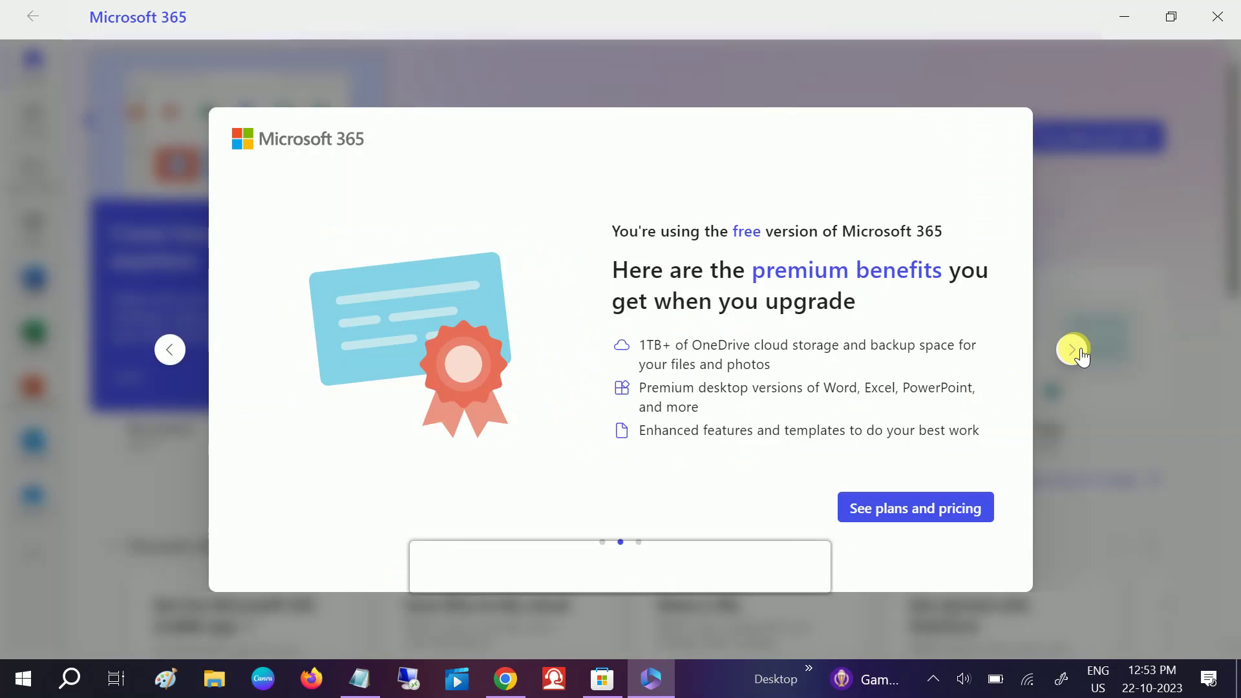
left_click(1074, 351)
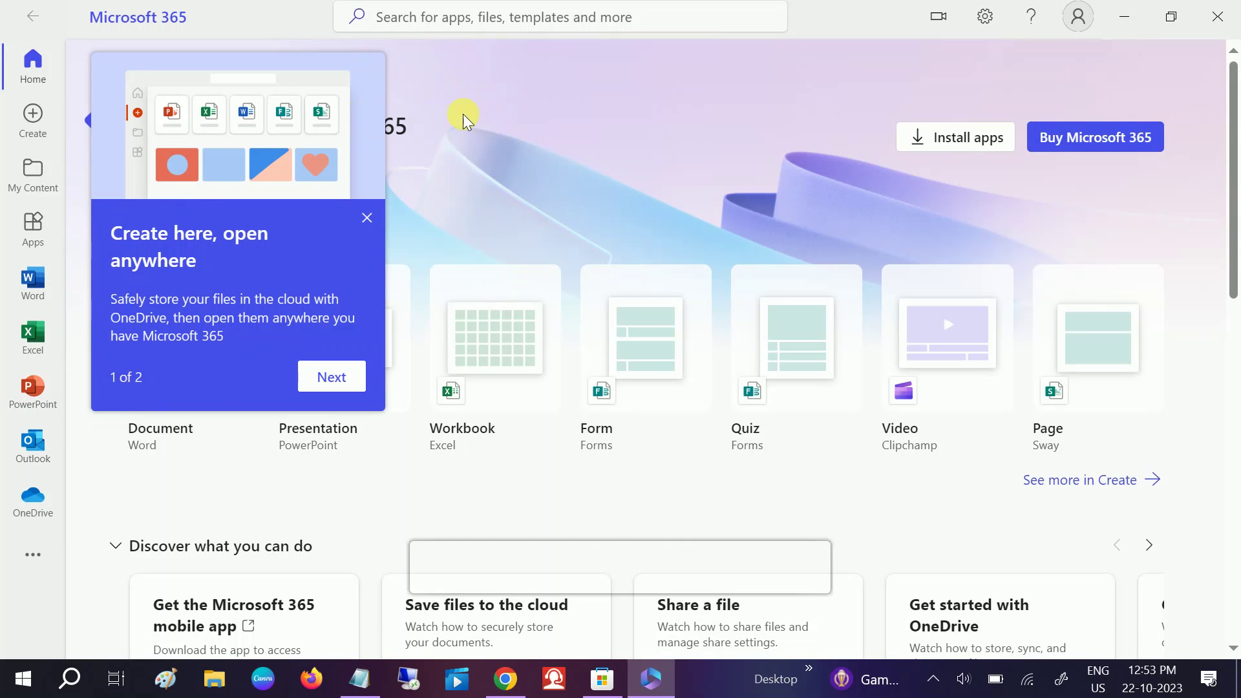
left_click(367, 217)
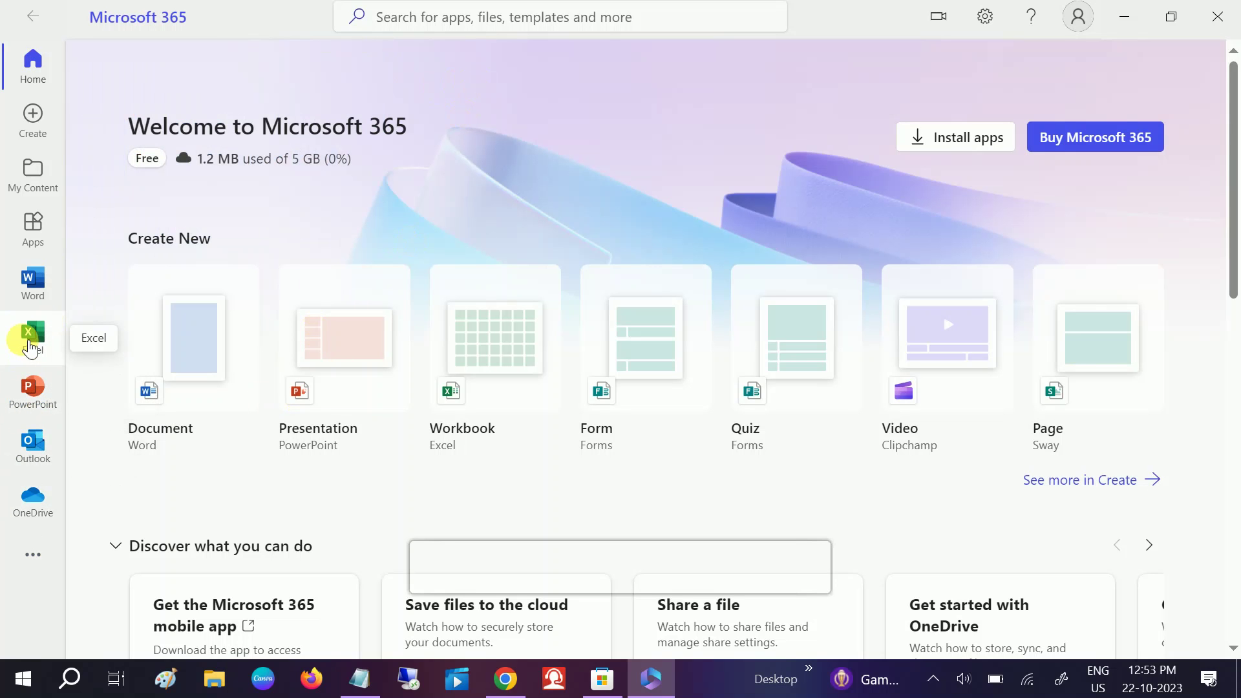
left_click(28, 340)
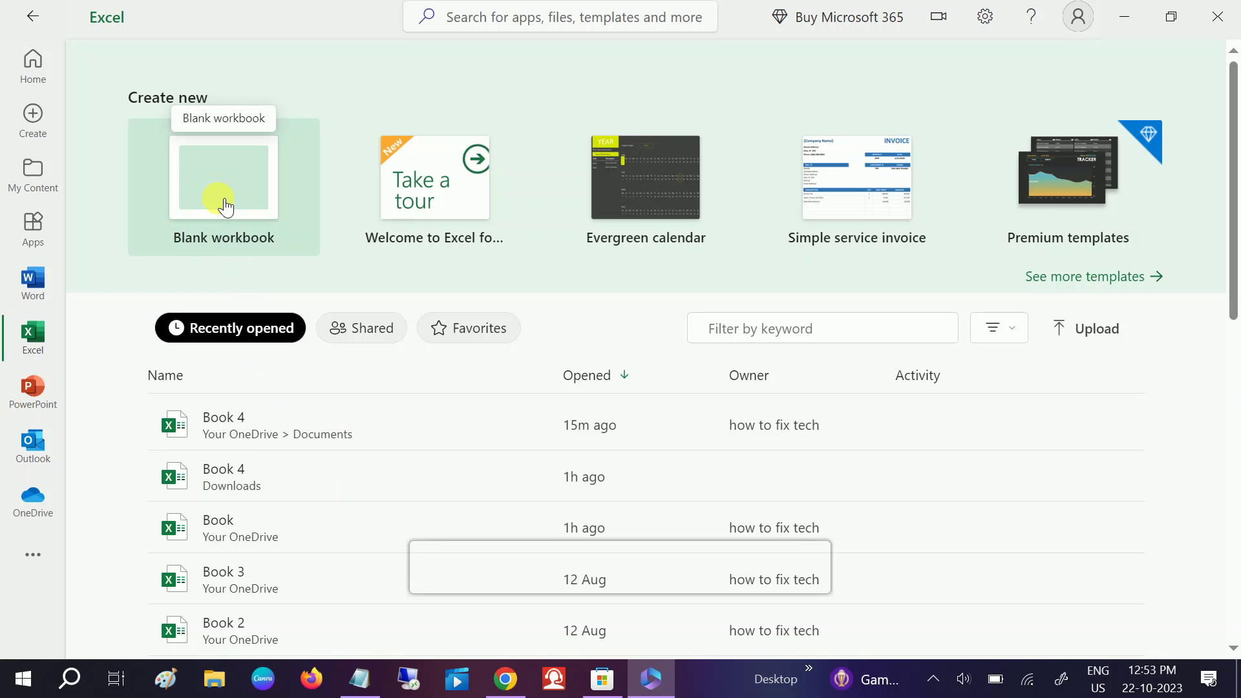
left_click(184, 230)
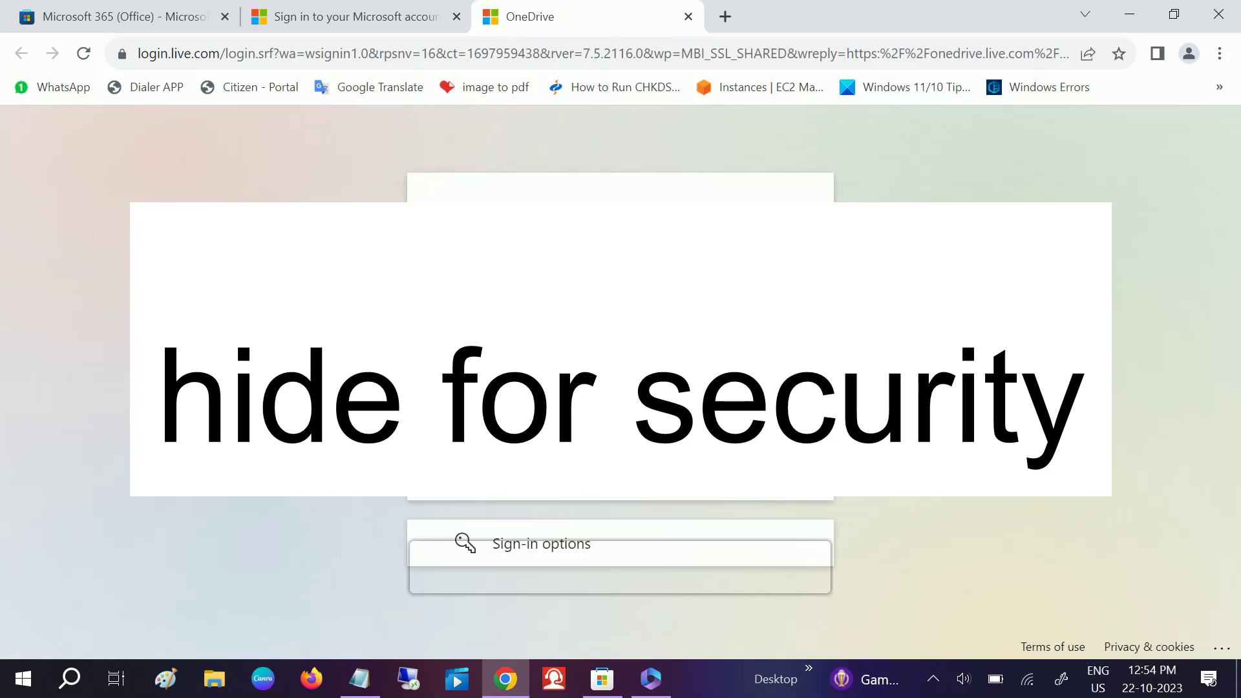
Close the extra sign-in tab and submit the Microsoft account sign-in to open Book 4
middle_click(355, 20)
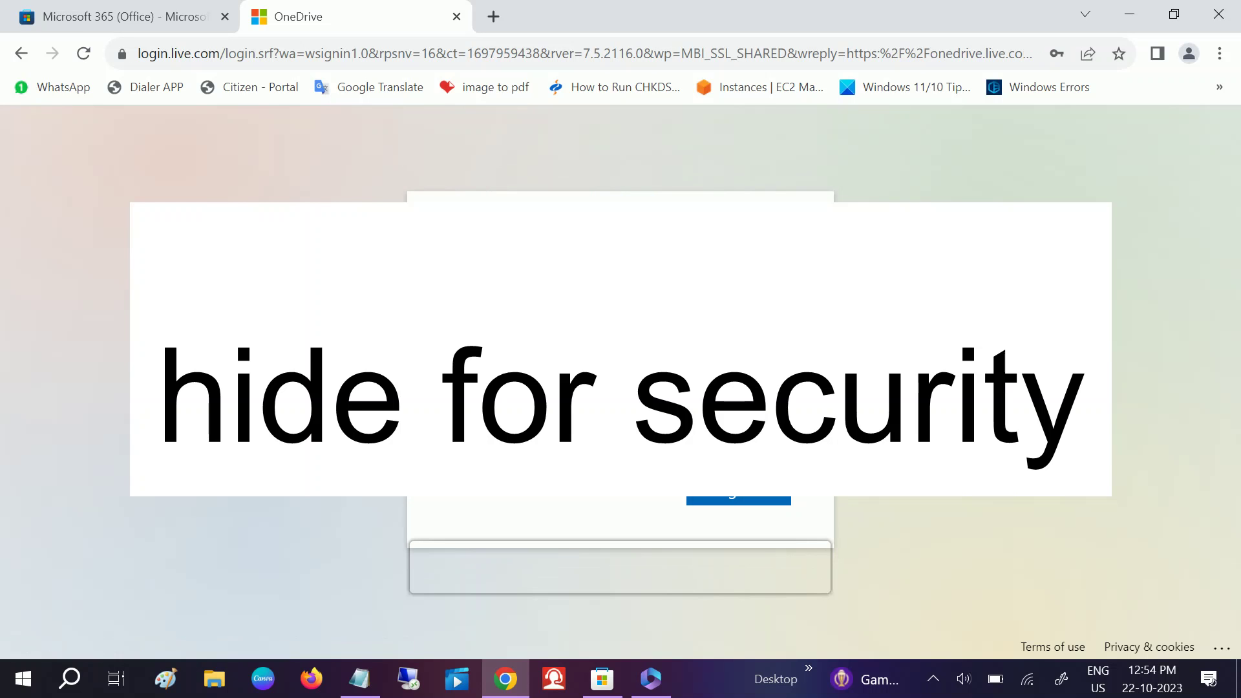
key("Return")
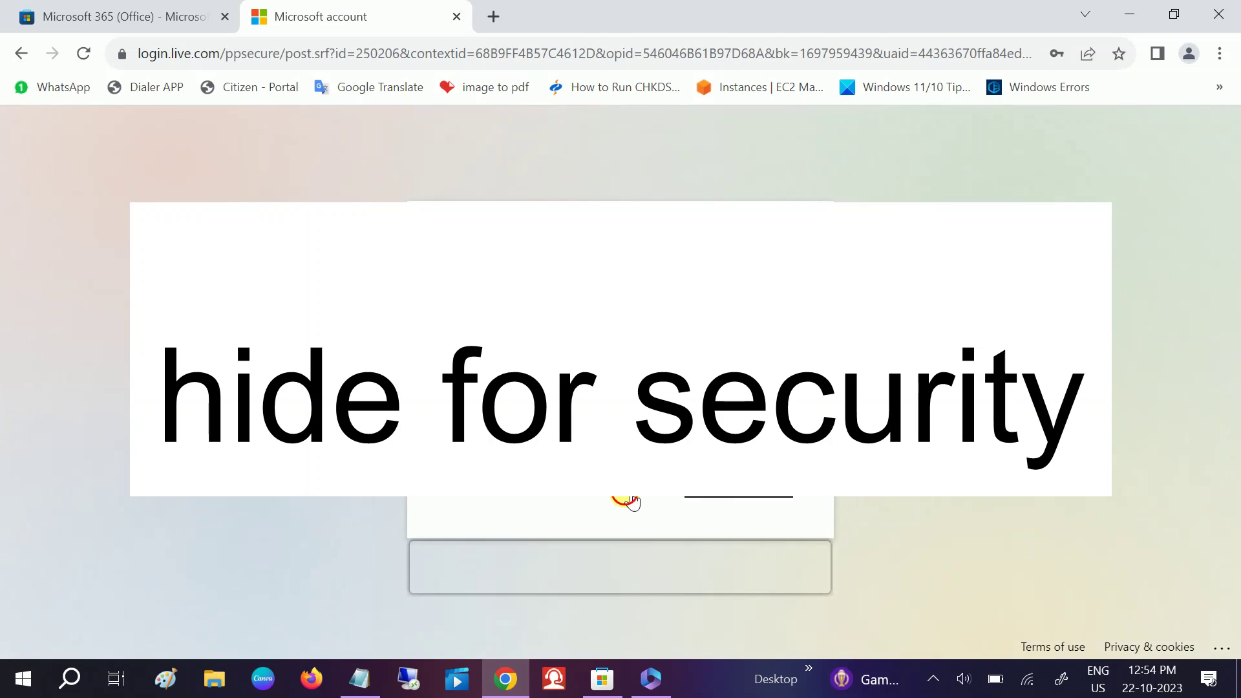
left_click(629, 497)
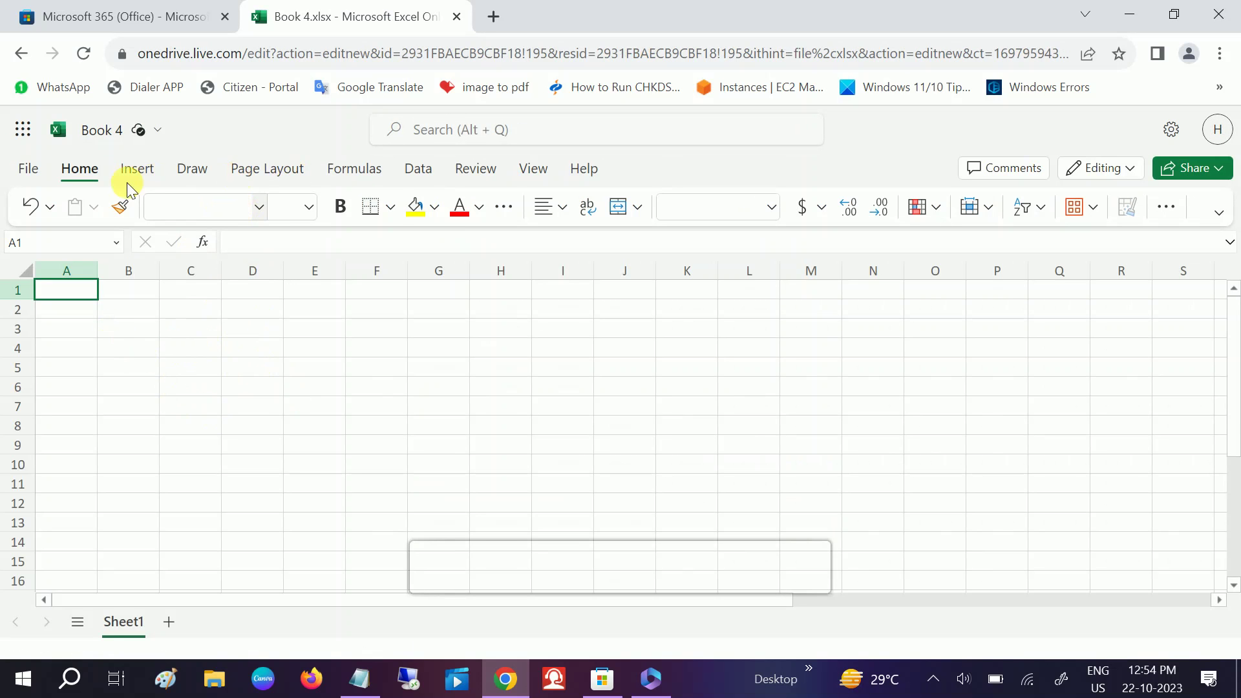
Type test in B1, sheet 1 in C1 and sheet3 in D1
left_click(143, 373)
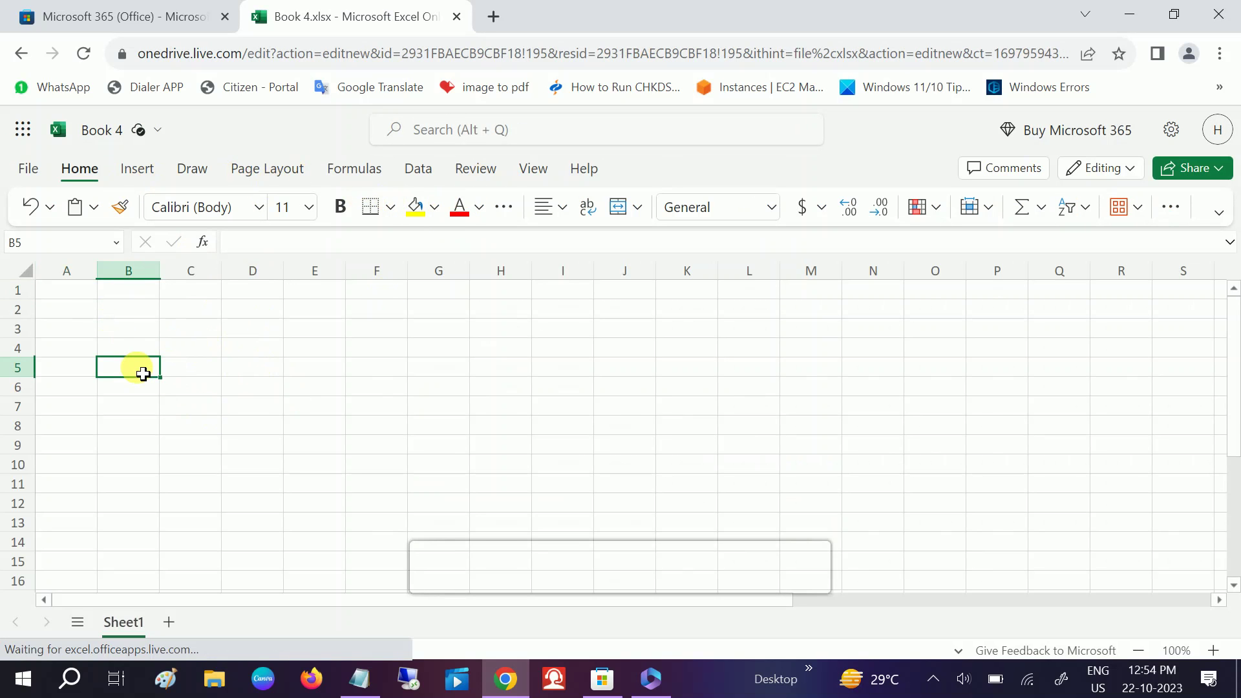
key("Up")
key("Up")
key("Up")
key("Up")
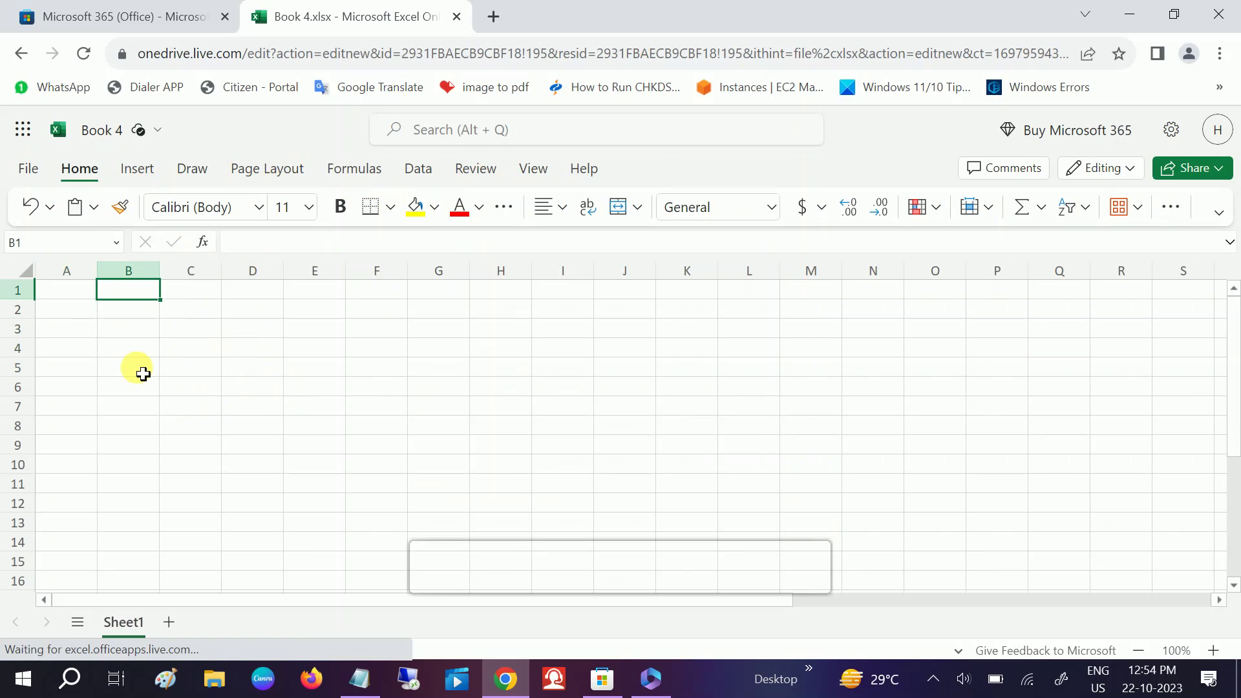
type("test")
key("Tab")
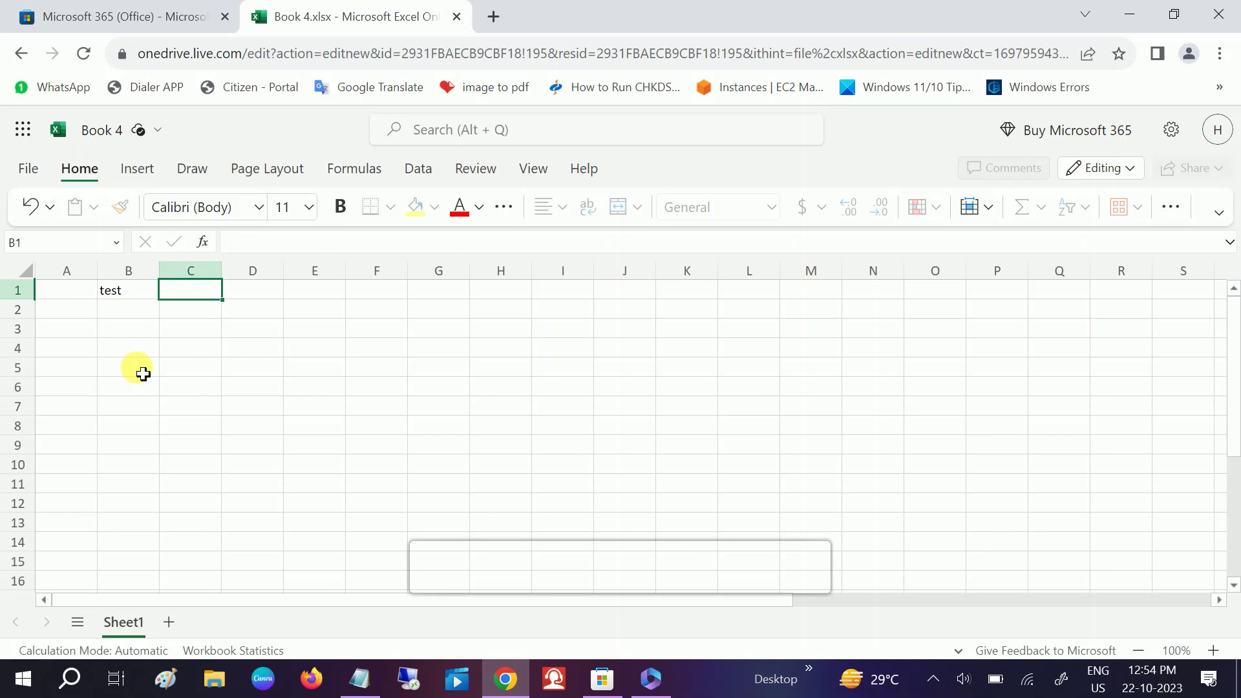
type("sheet 1")
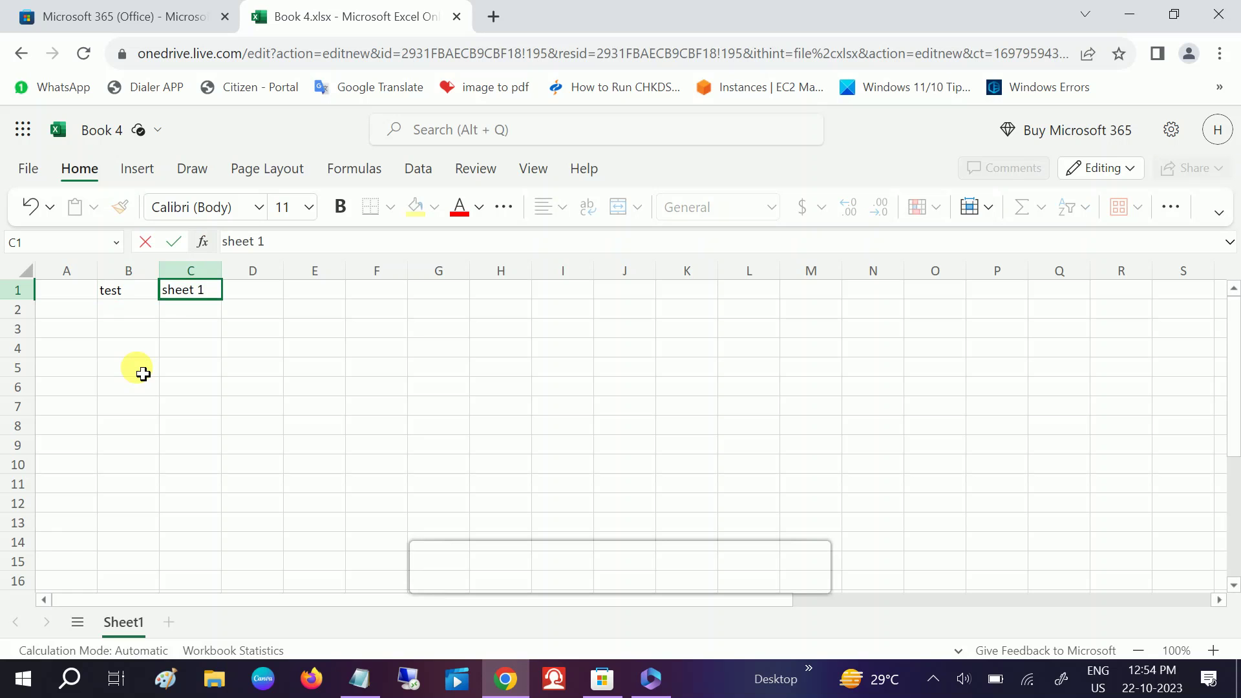
key("Tab")
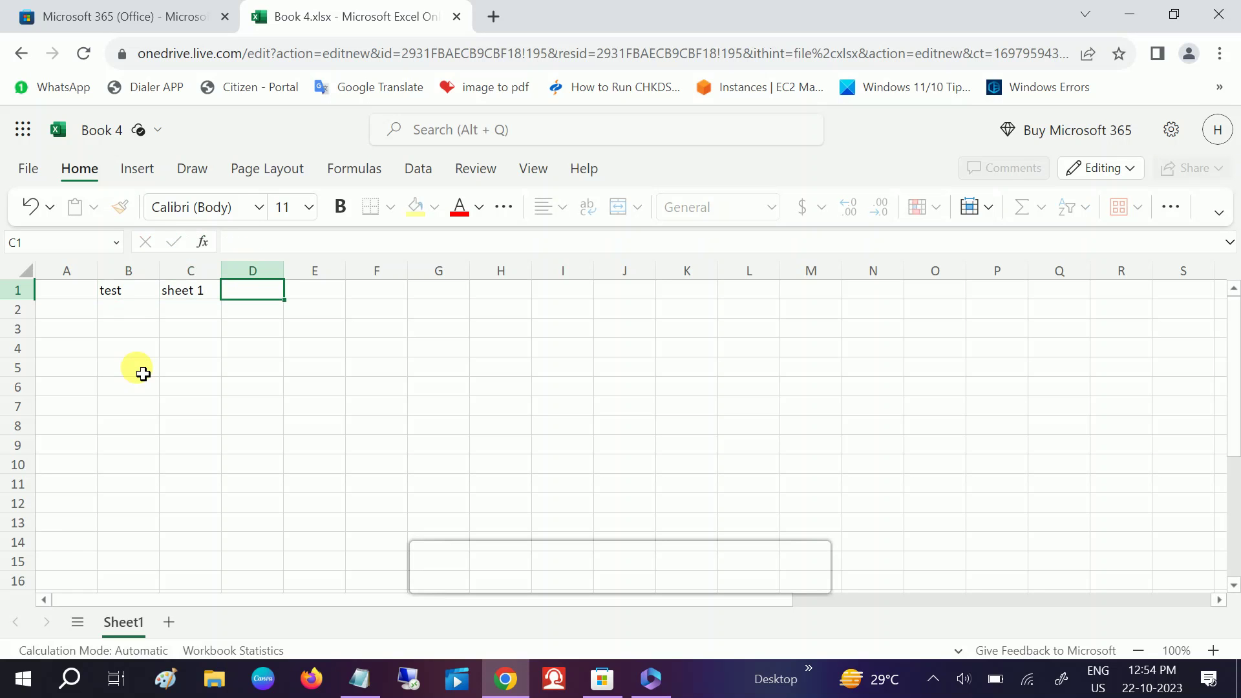
type("sheet3")
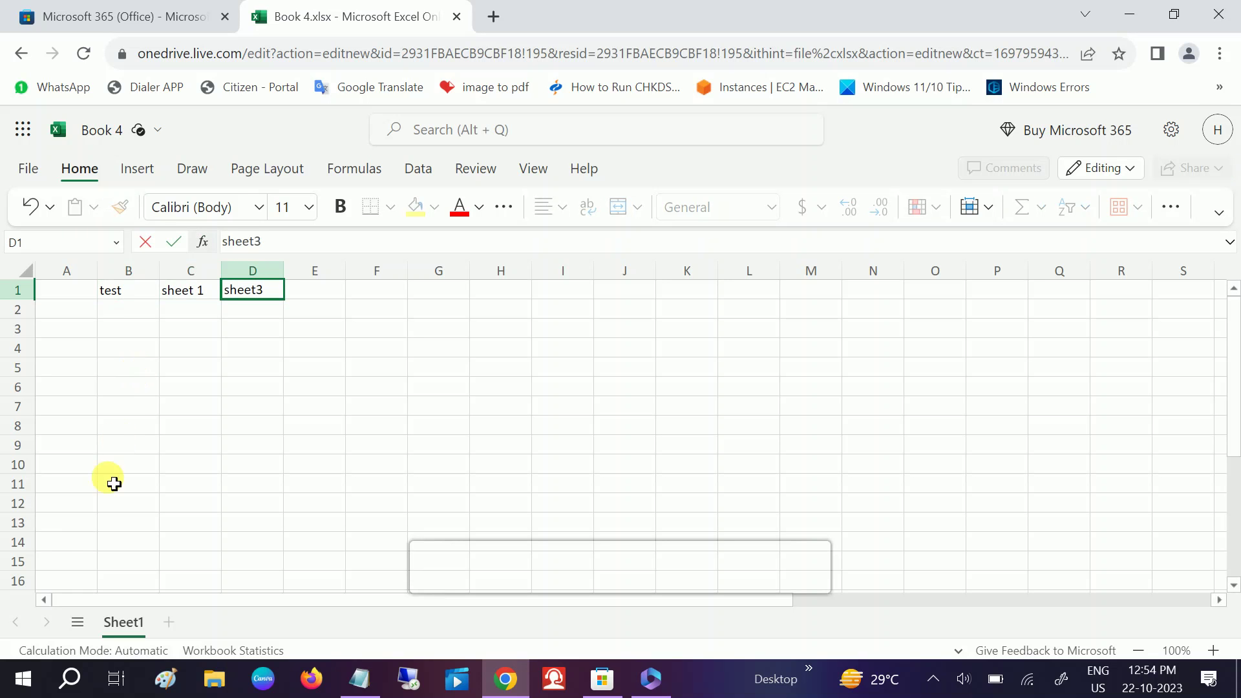
left_click(115, 482)
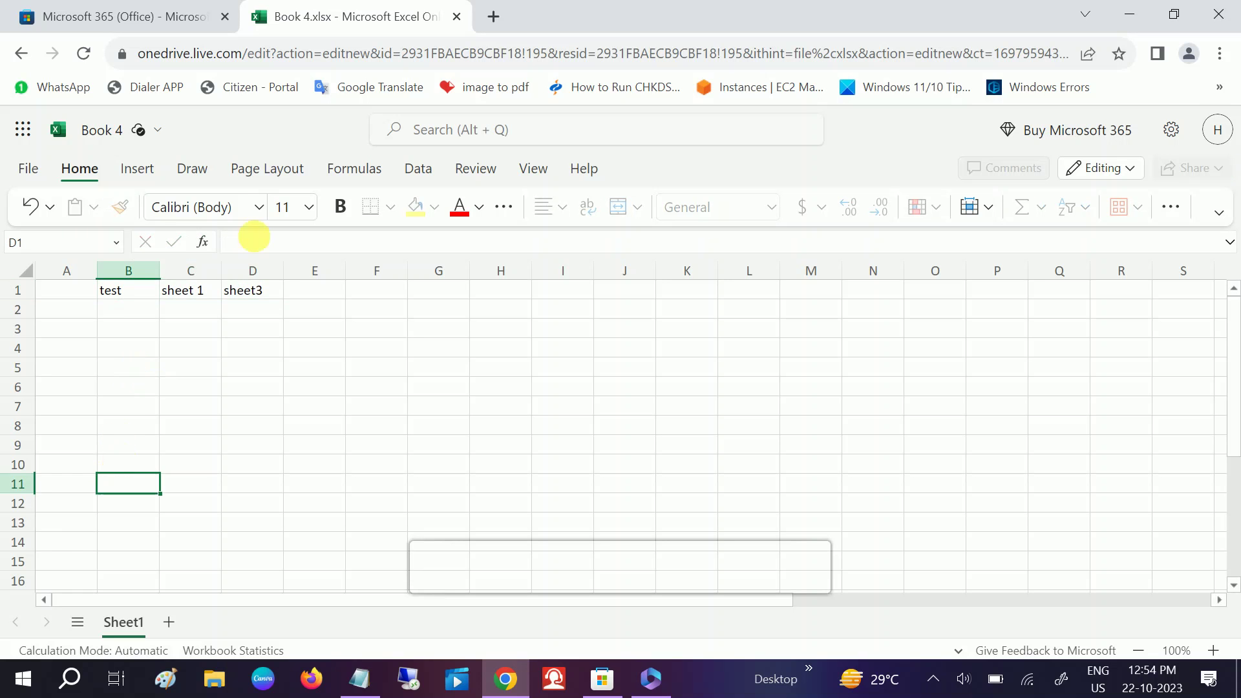
left_click(357, 171)
left_click(422, 174)
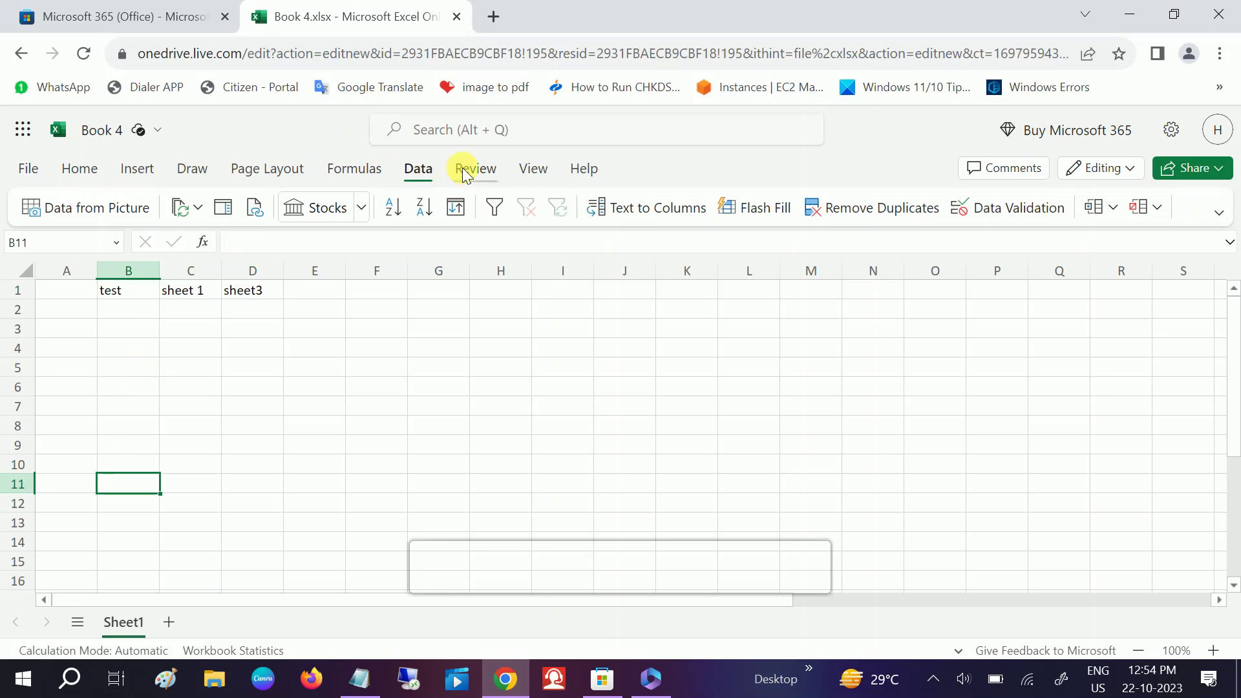
left_click(272, 176)
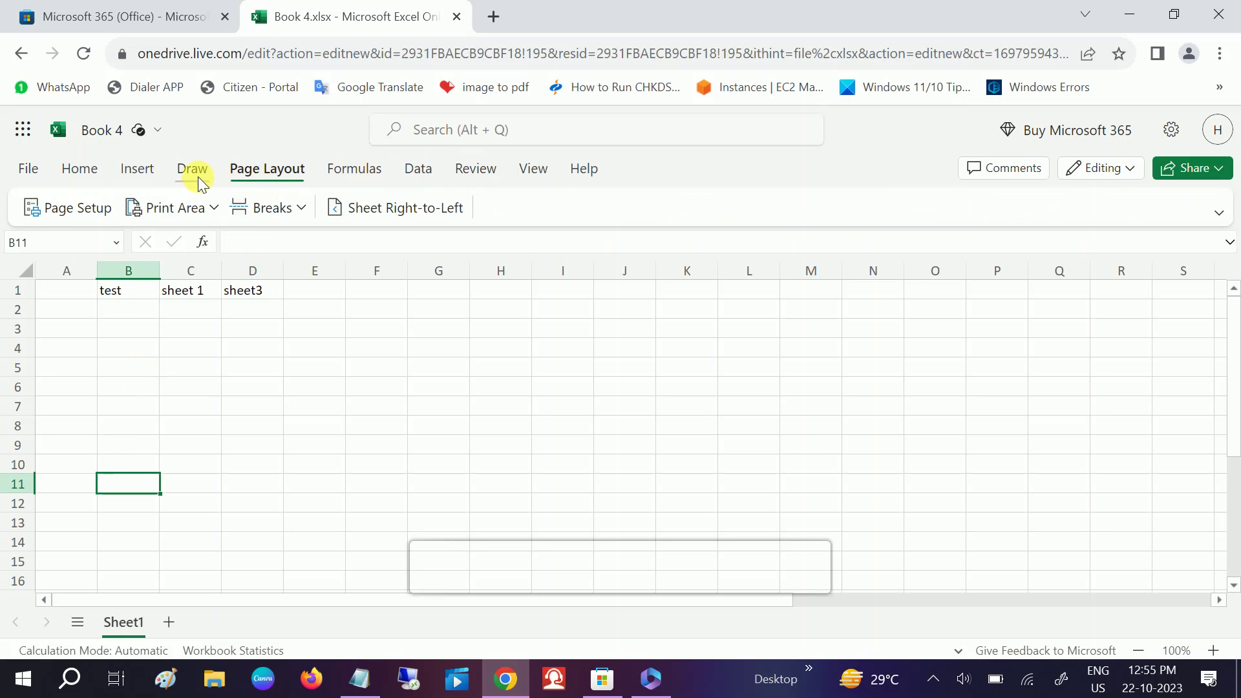
left_click(136, 170)
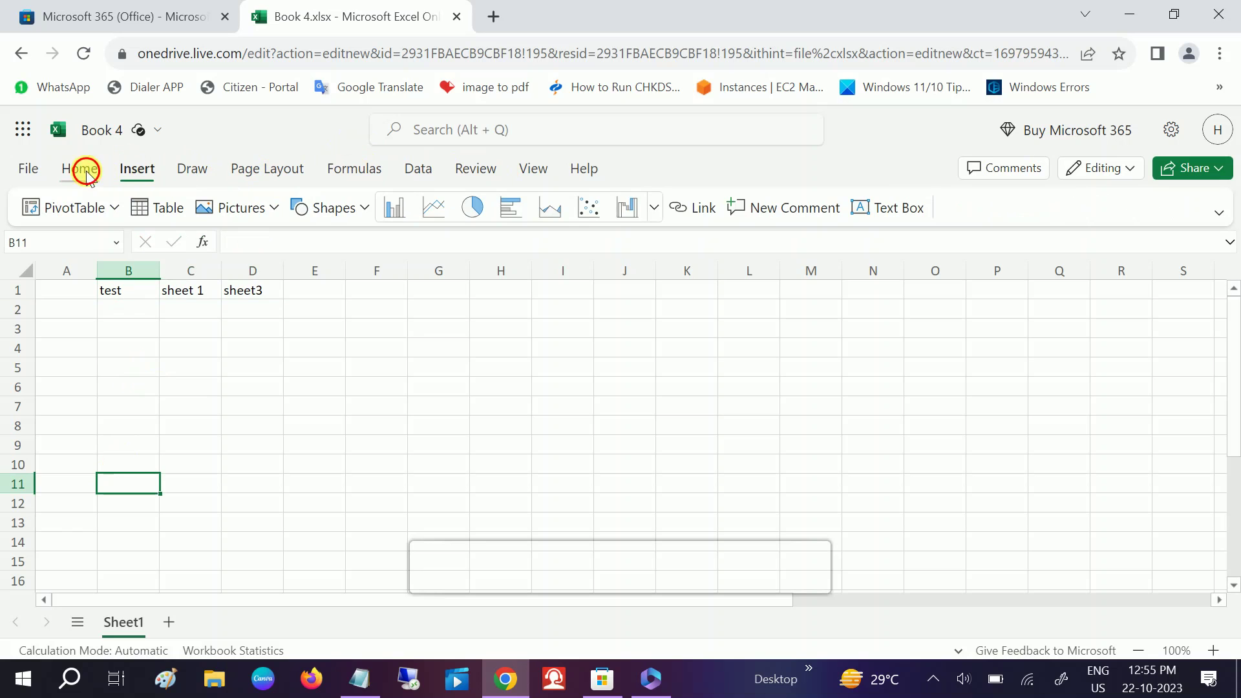
left_click(133, 385)
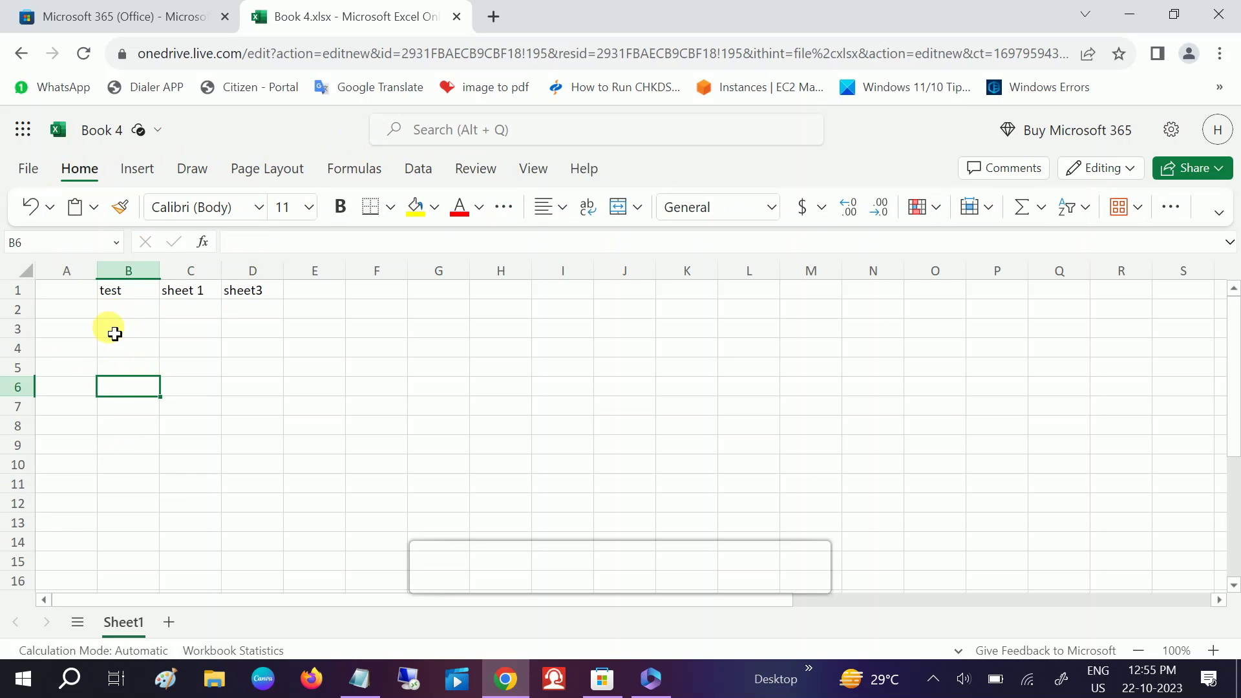
Rename Book 4 to test and close the Microsoft 365 home tab
left_click(100, 130)
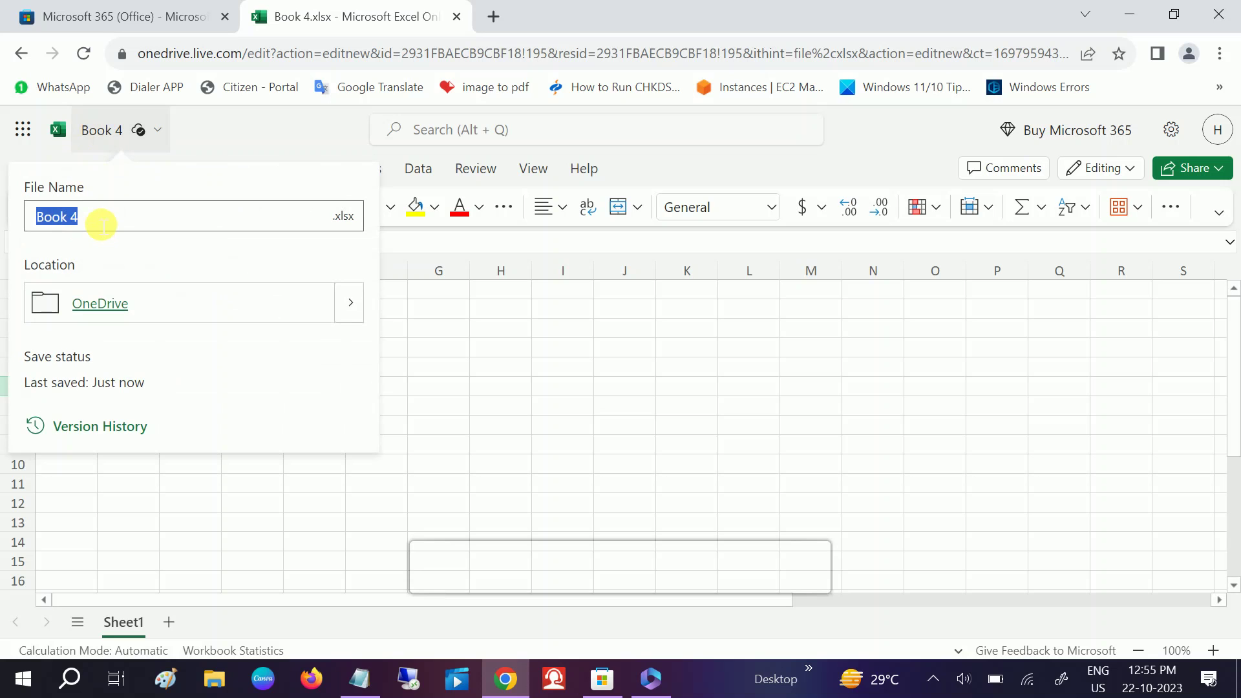
type("test")
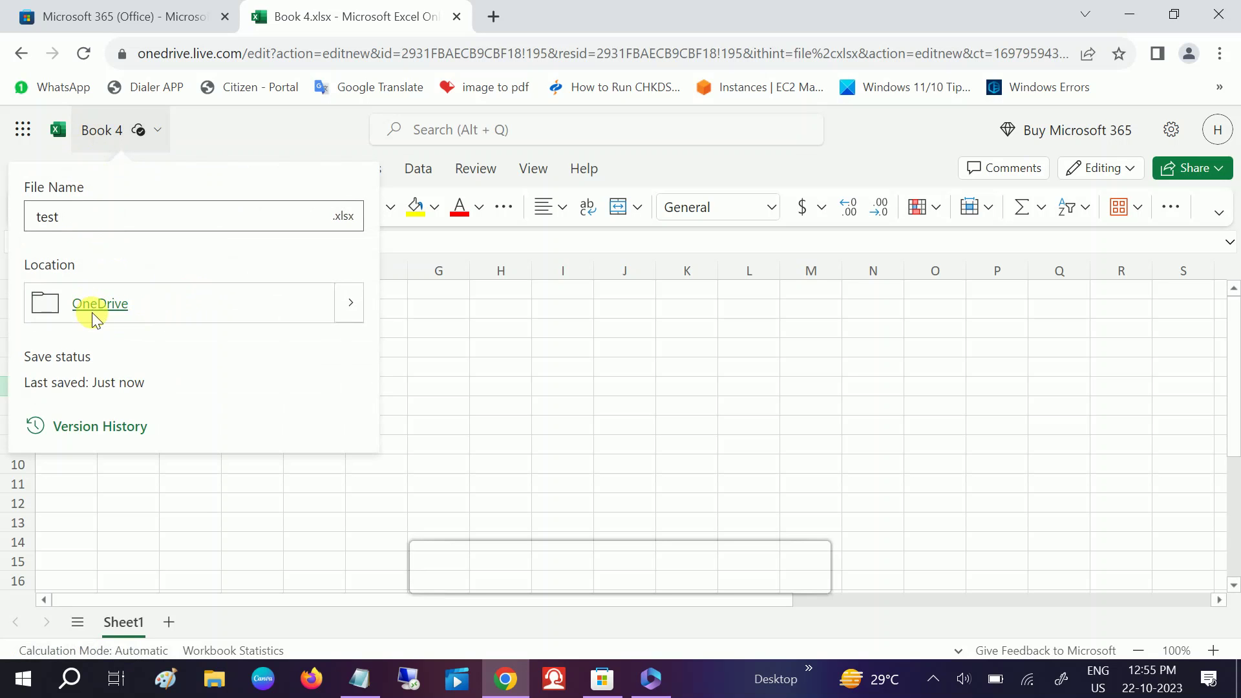
left_click(198, 490)
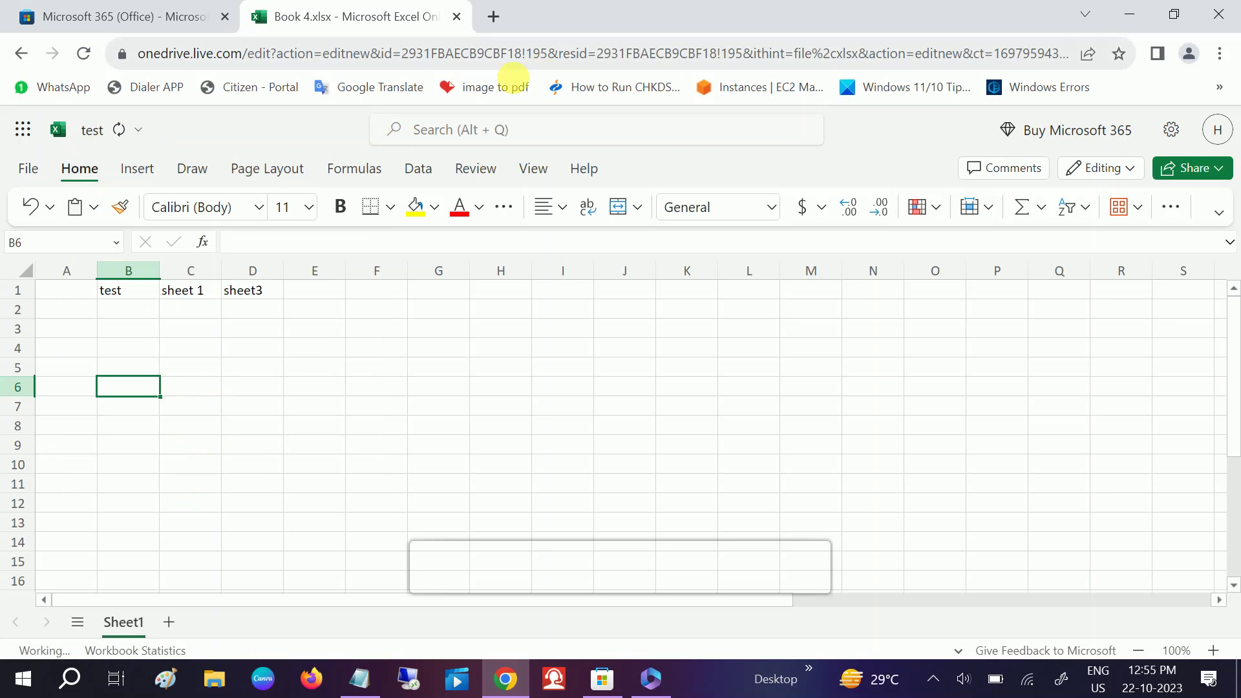
left_click(225, 16)
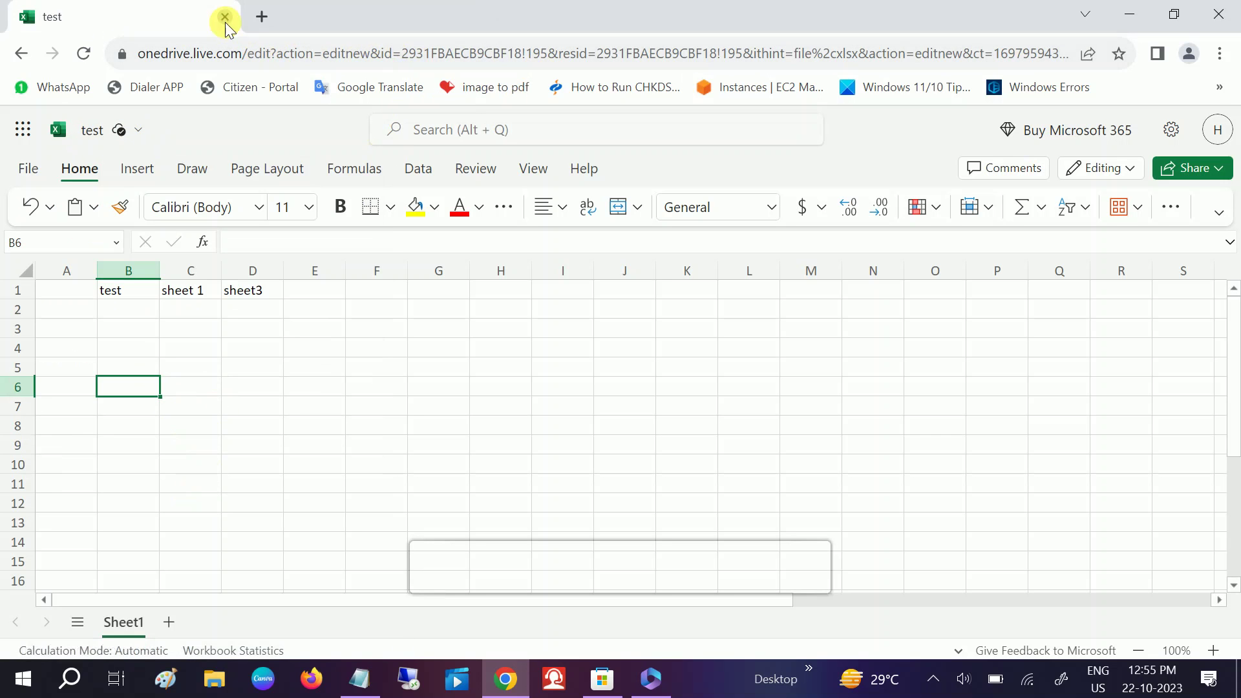
In a new tab, download the test workbook from Microsoft 365's recent Excel list
left_click(262, 16)
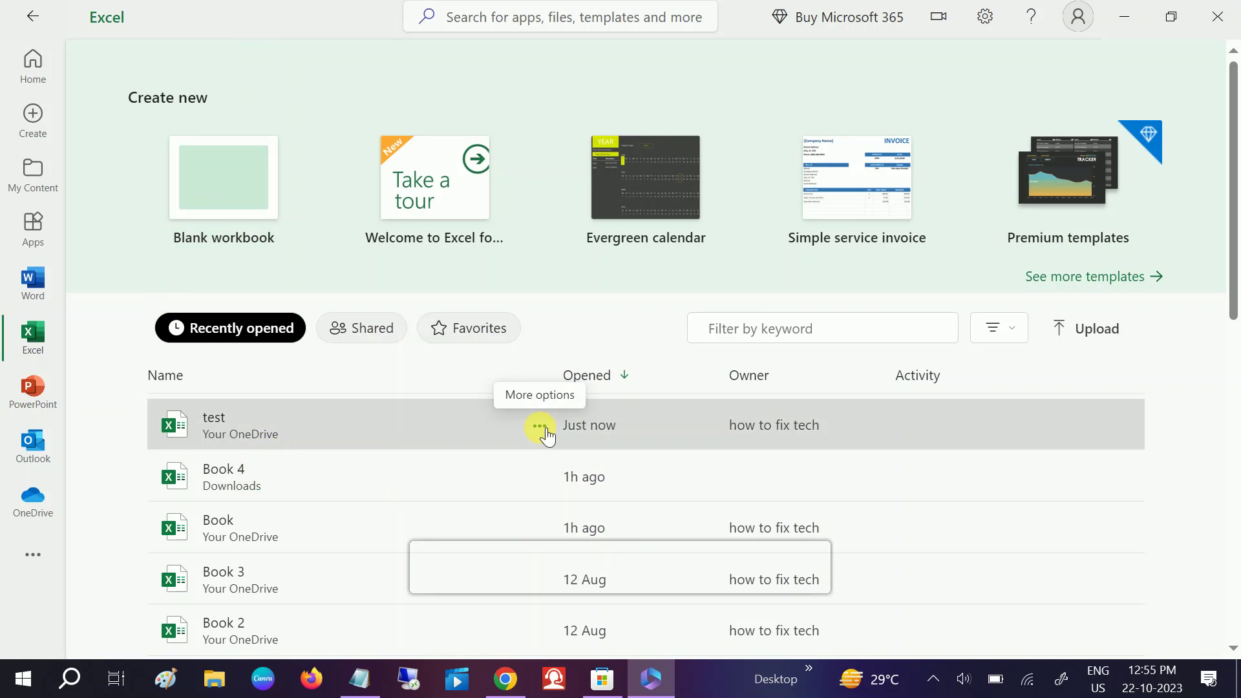
left_click(541, 428)
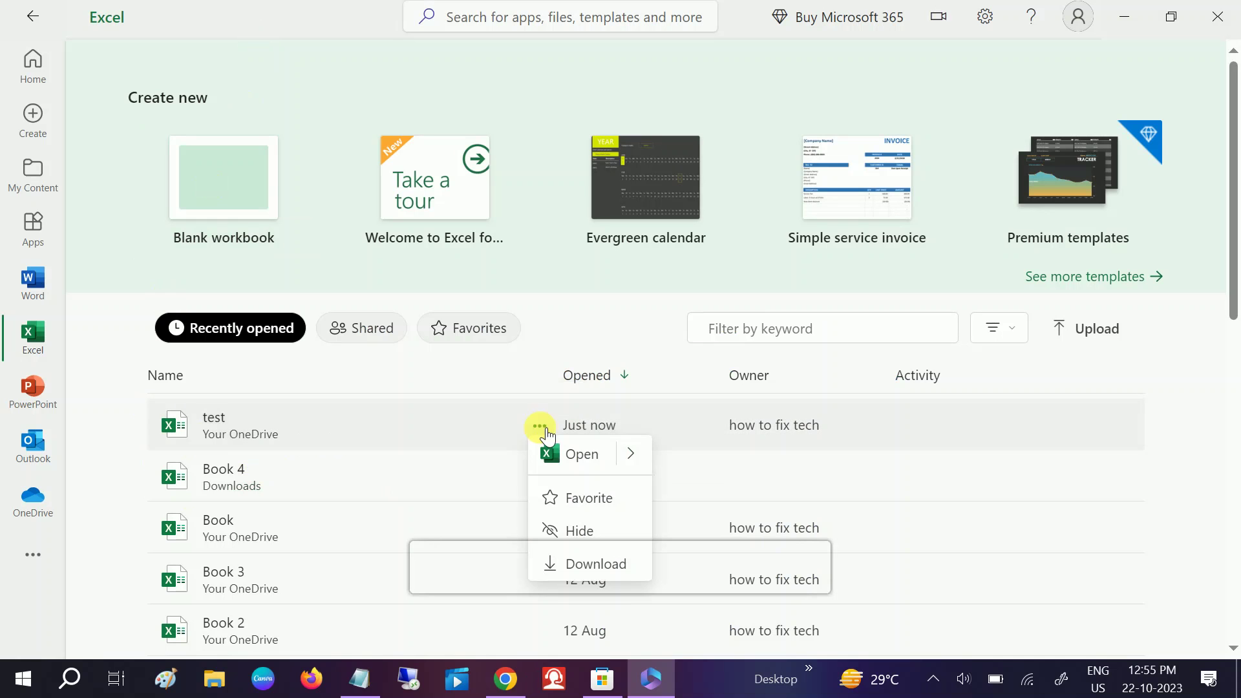
left_click(591, 570)
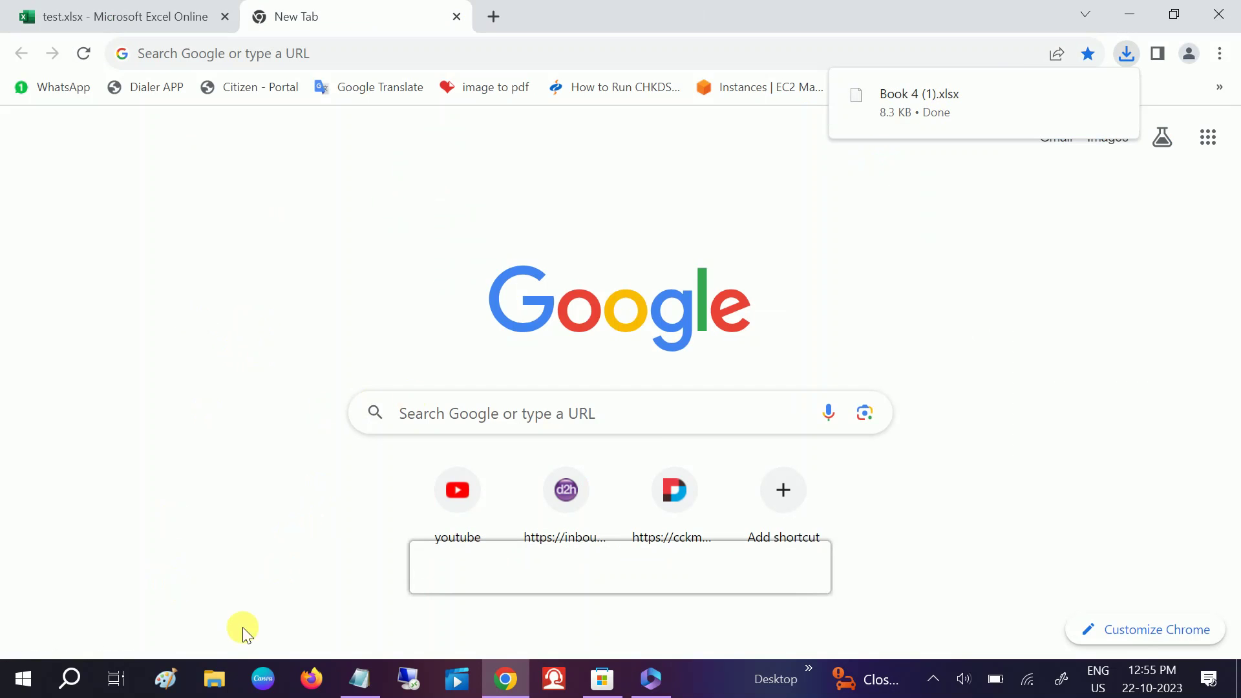
Find and select Book 4 (1).xlsx in the refreshed File Explorer Downloads folder
left_click(217, 680)
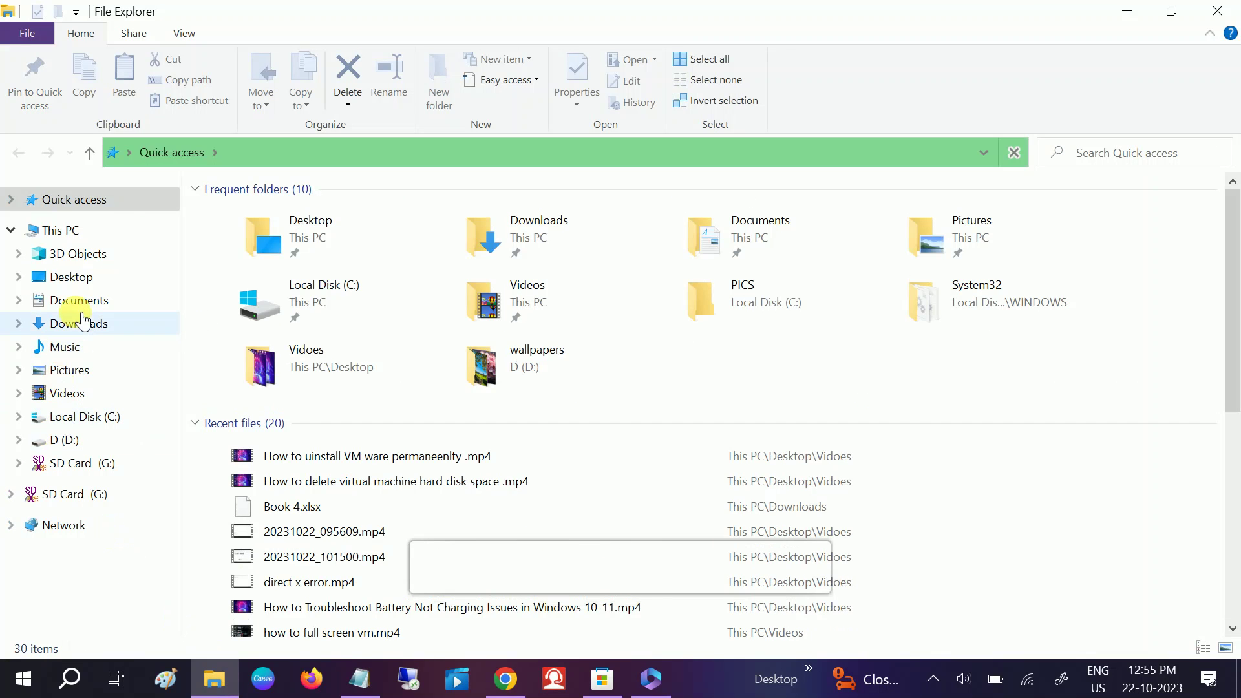
left_click(83, 322)
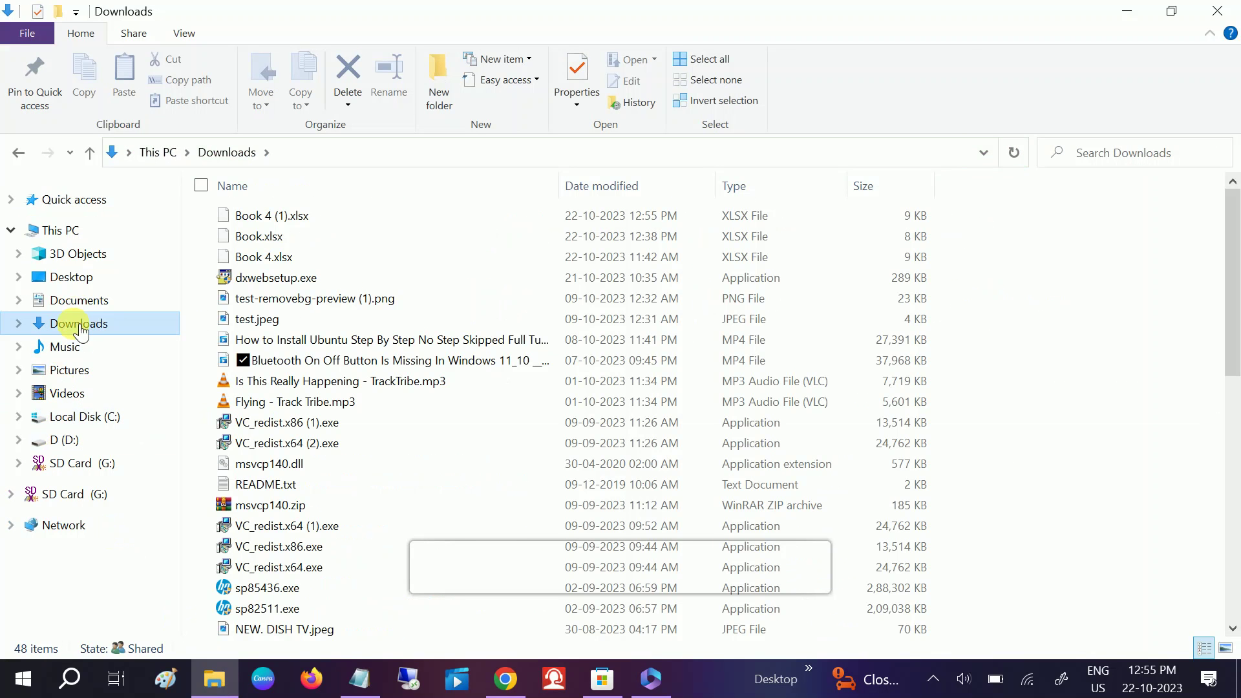
right_click(1101, 222)
left_click(965, 302)
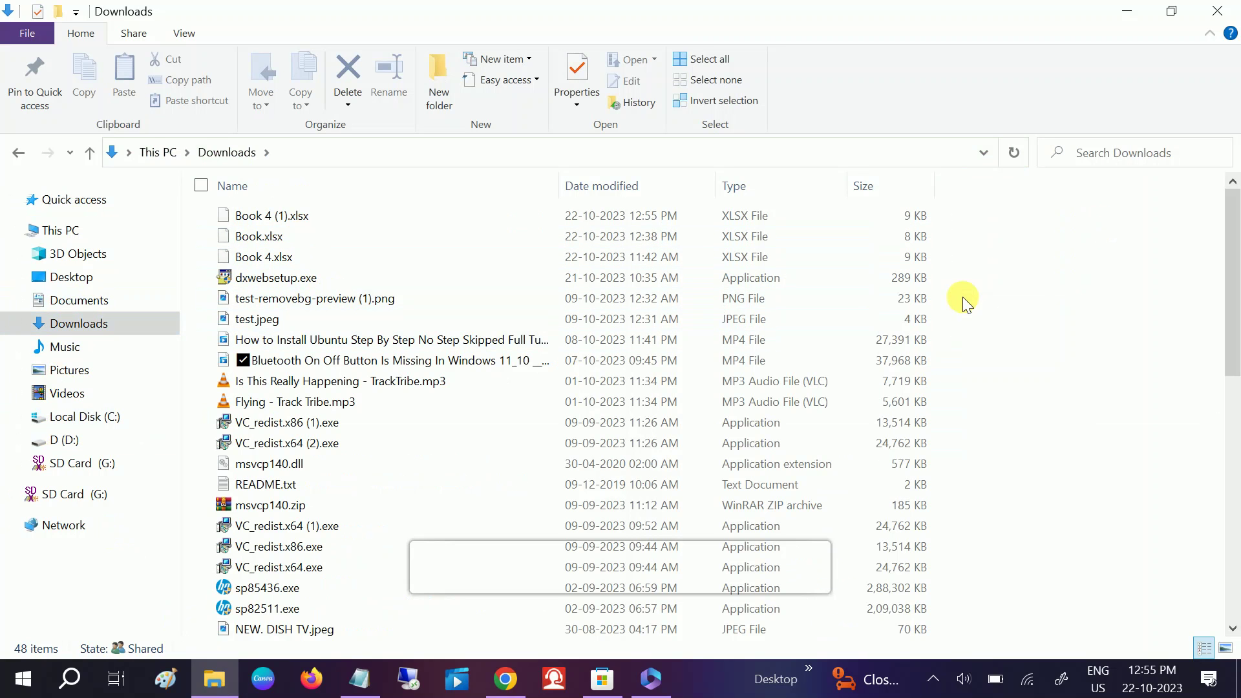
mouse_move(591, 225)
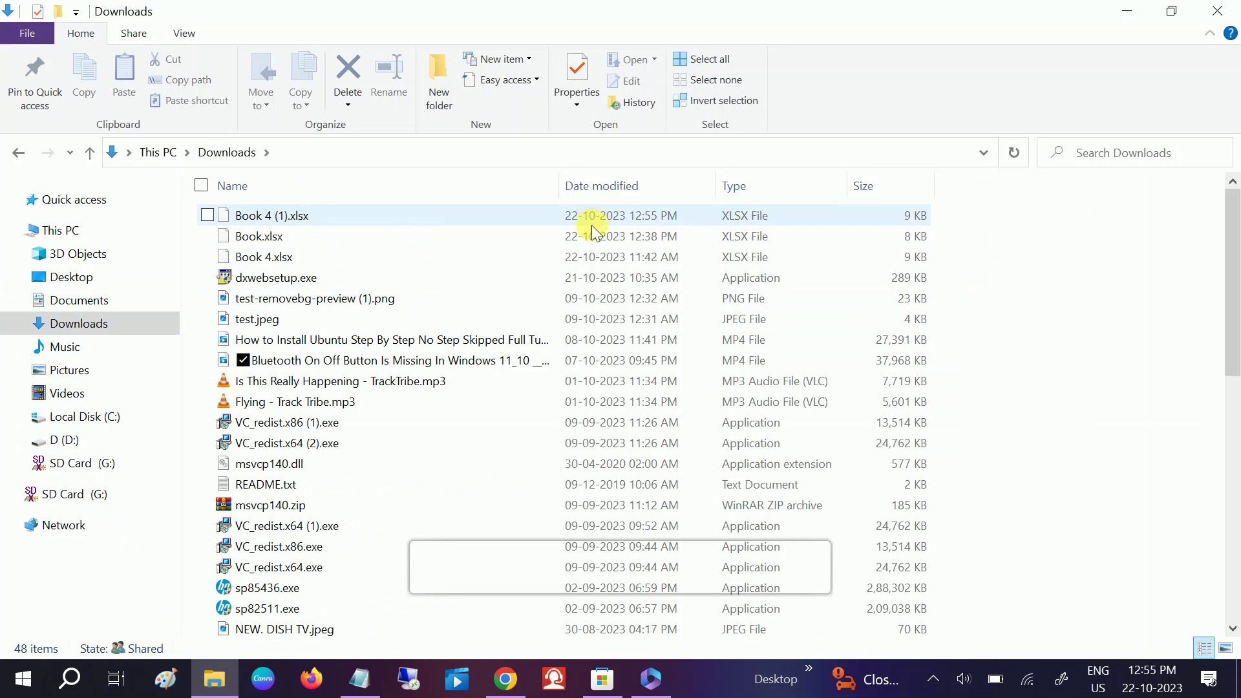
left_click(632, 221)
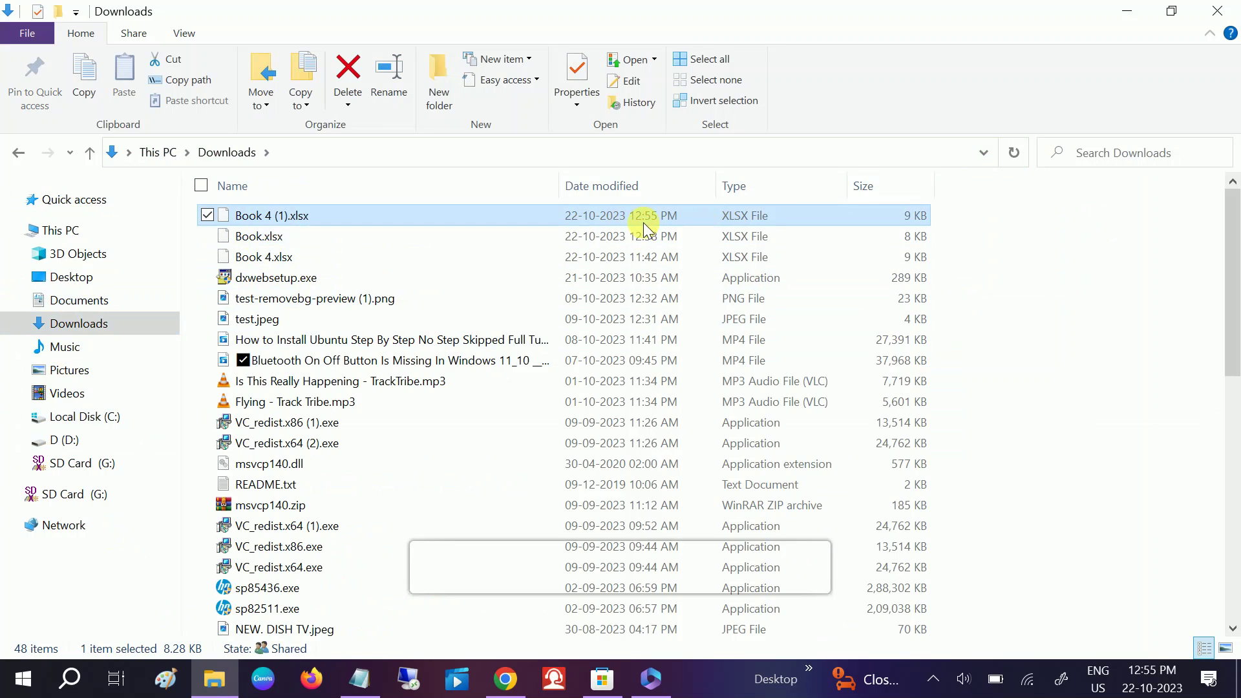
Try opening Book 4 (1).xlsx, dismiss the no-associated-app error, and return to Microsoft 365
double_click(312, 216)
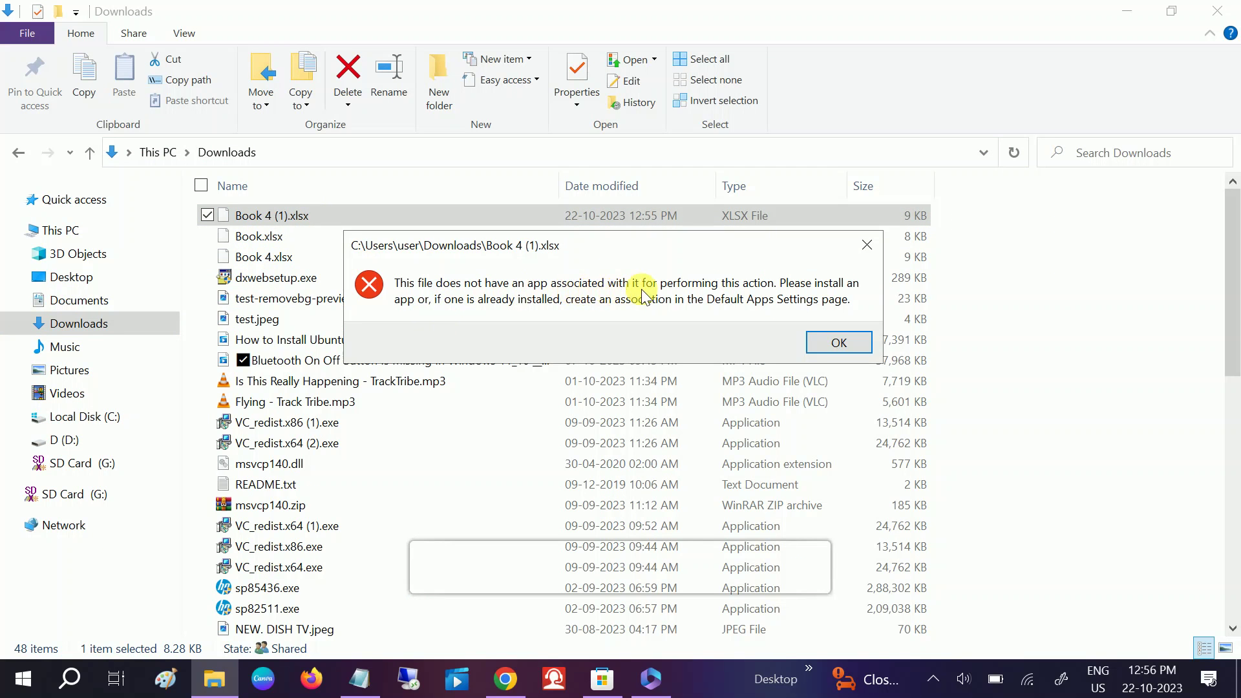
left_click(837, 344)
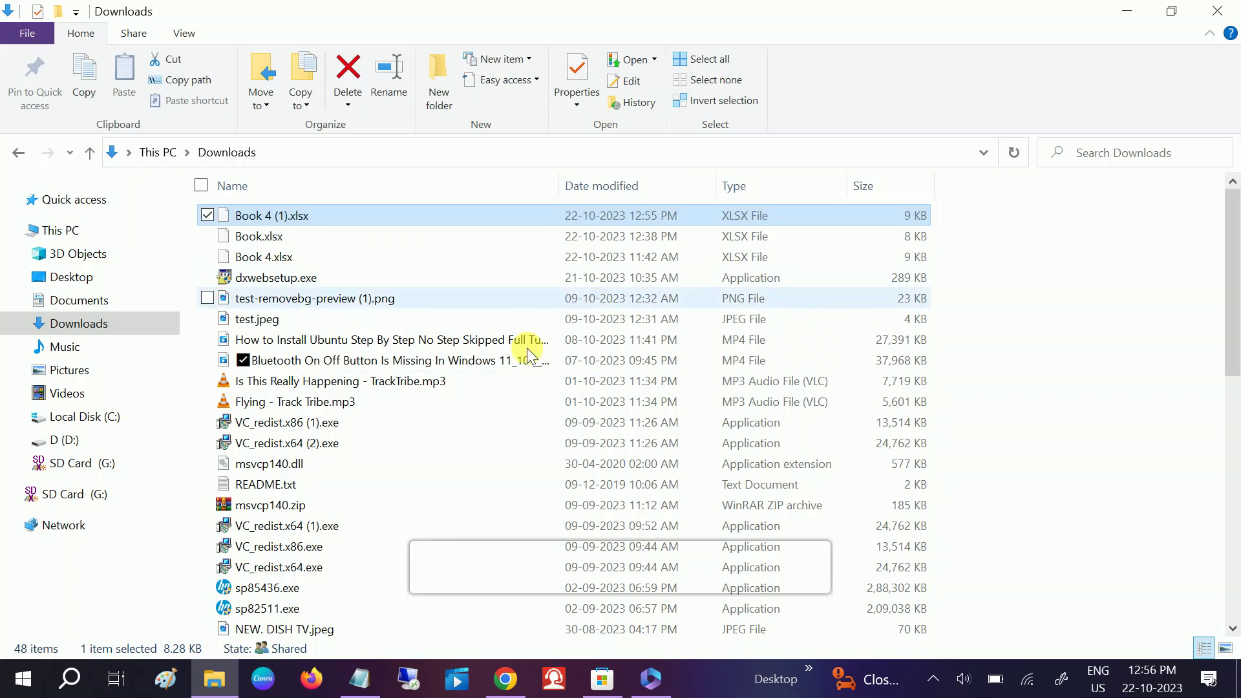
left_click(650, 679)
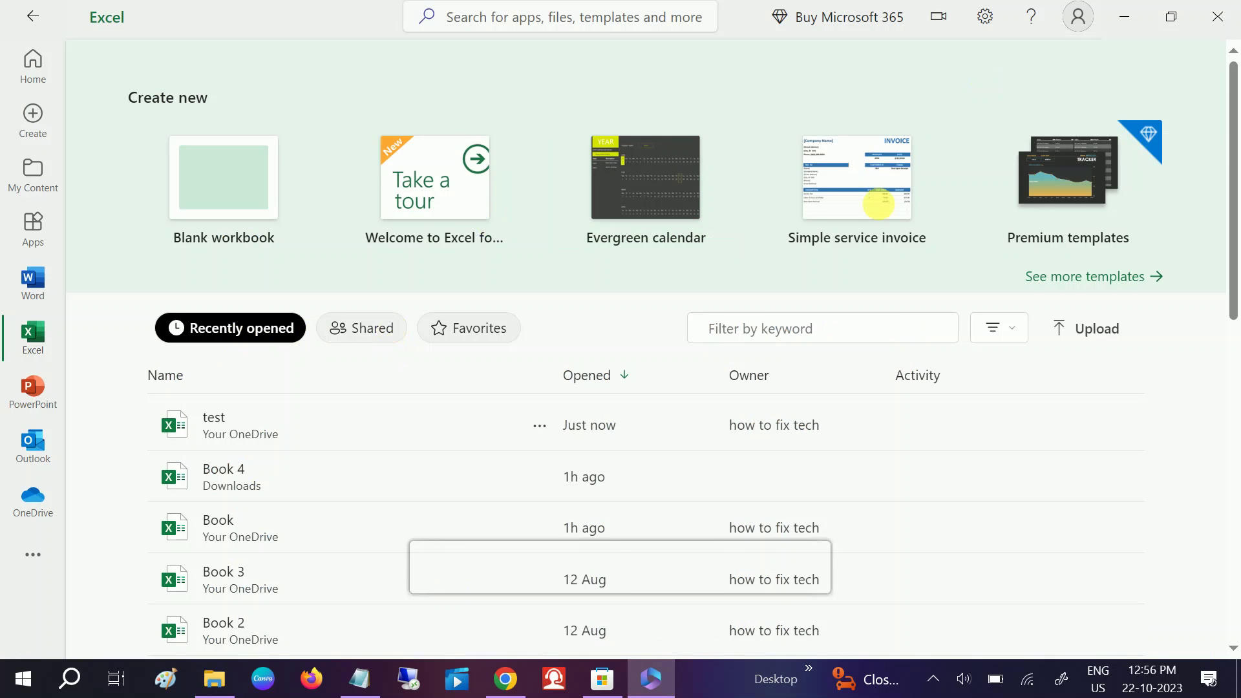
Launch Microsoft Store from a Windows search for 'store' and maximize its window
left_click(70, 681)
type("s")
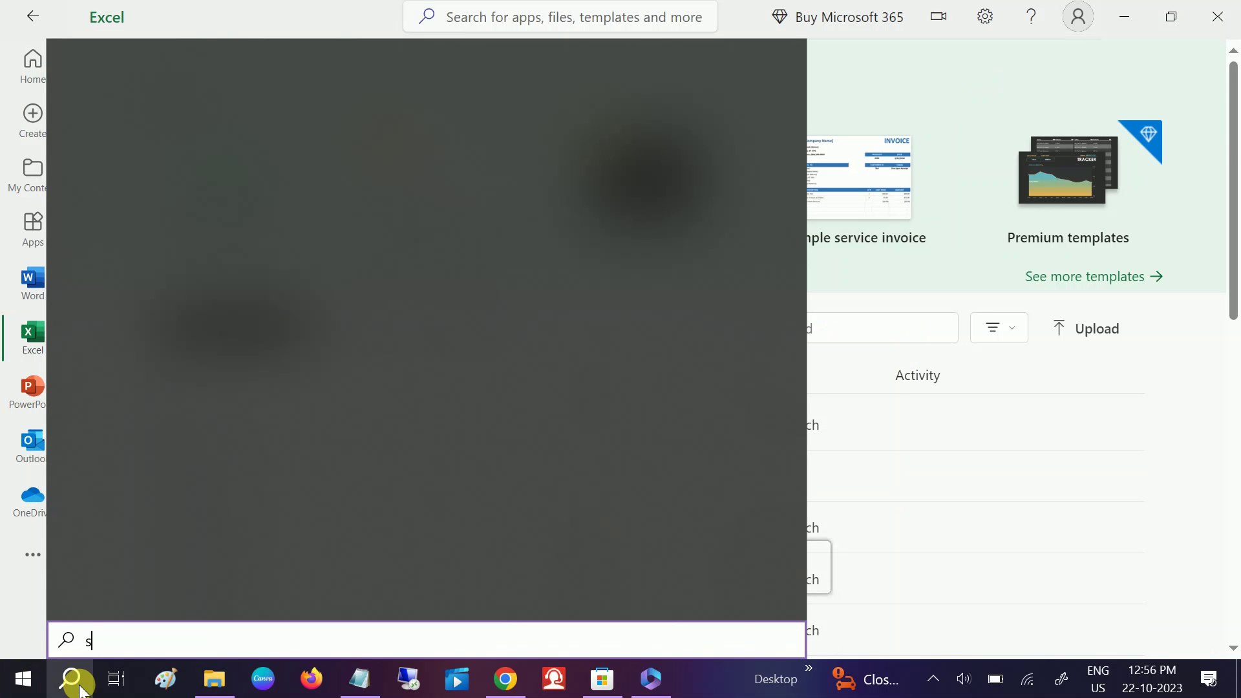
type("tore")
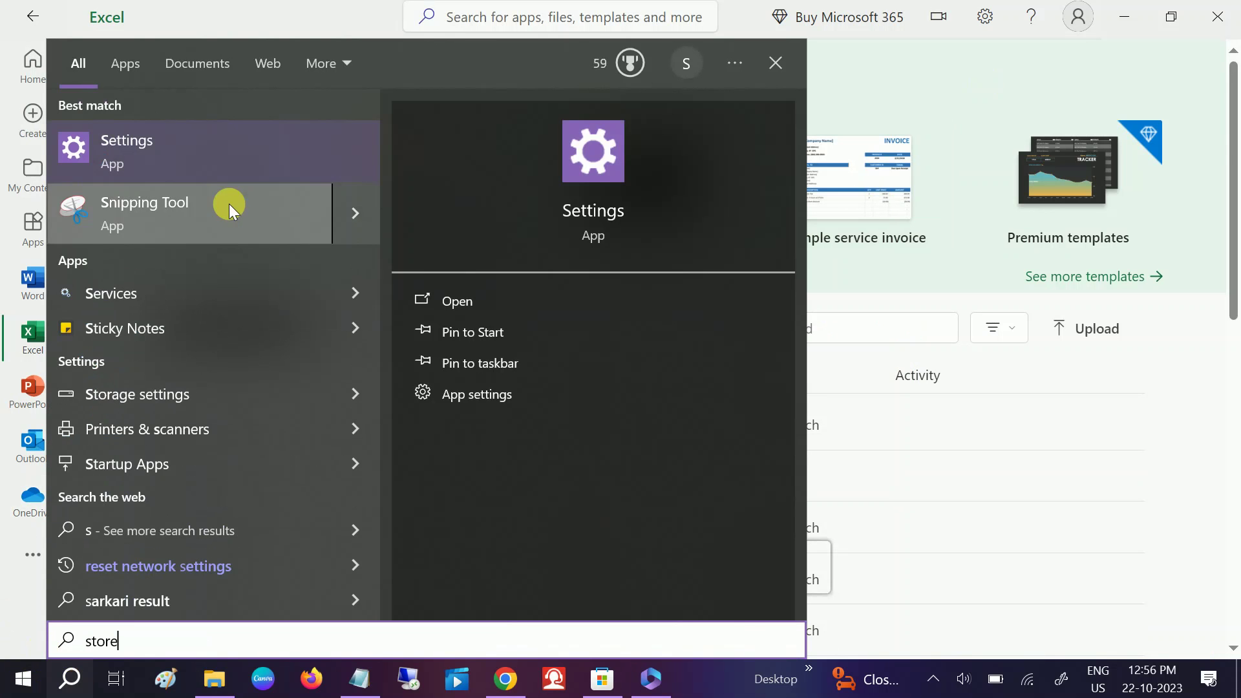
left_click(204, 154)
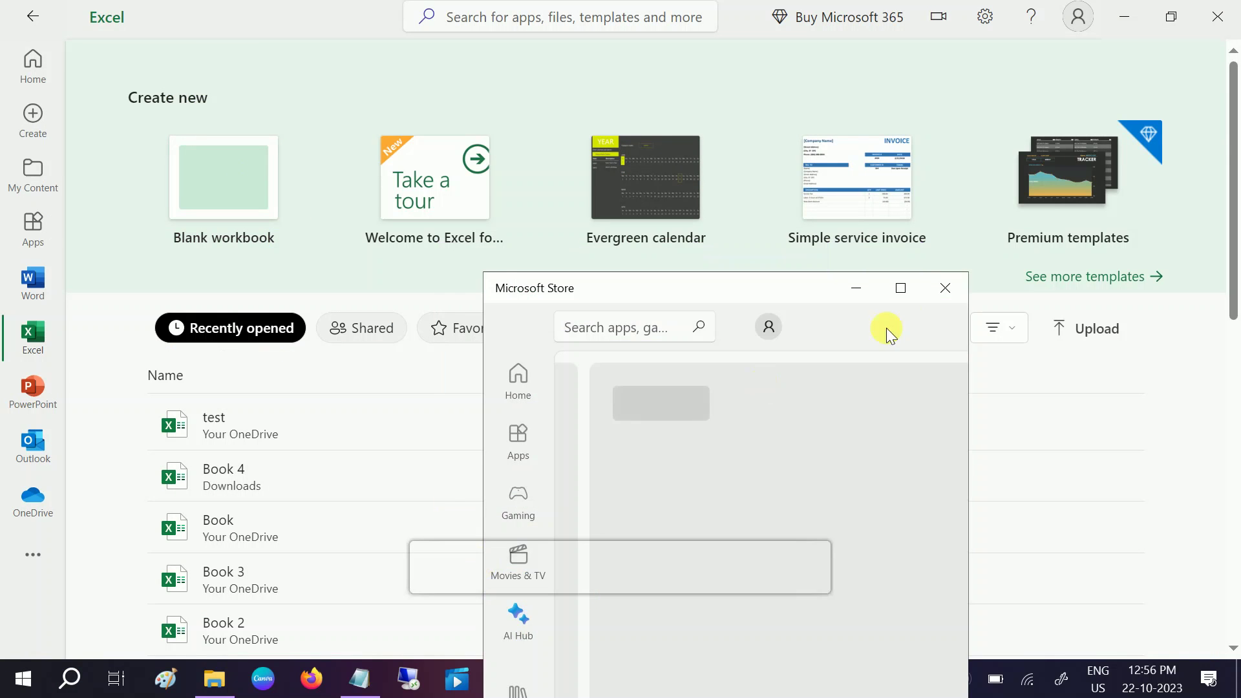
left_click(915, 292)
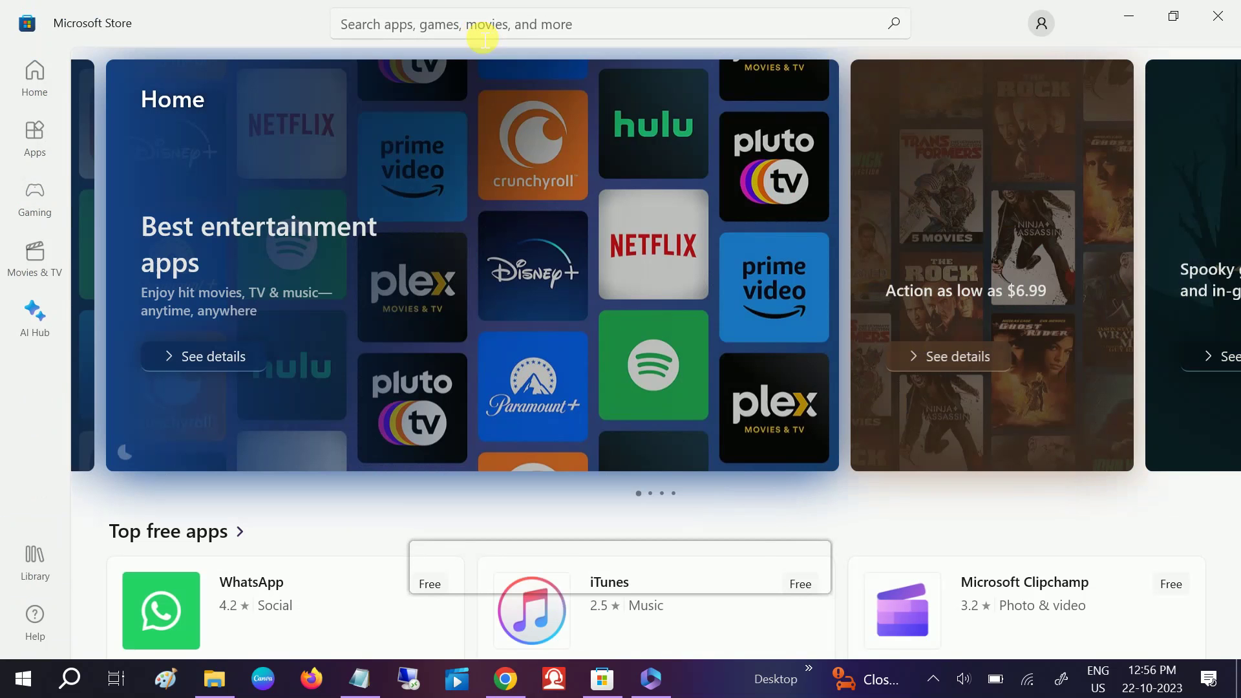
Search the Store for 'wps', click Get on WPS Office, then switch to Chrome
left_click(481, 29)
type("wps")
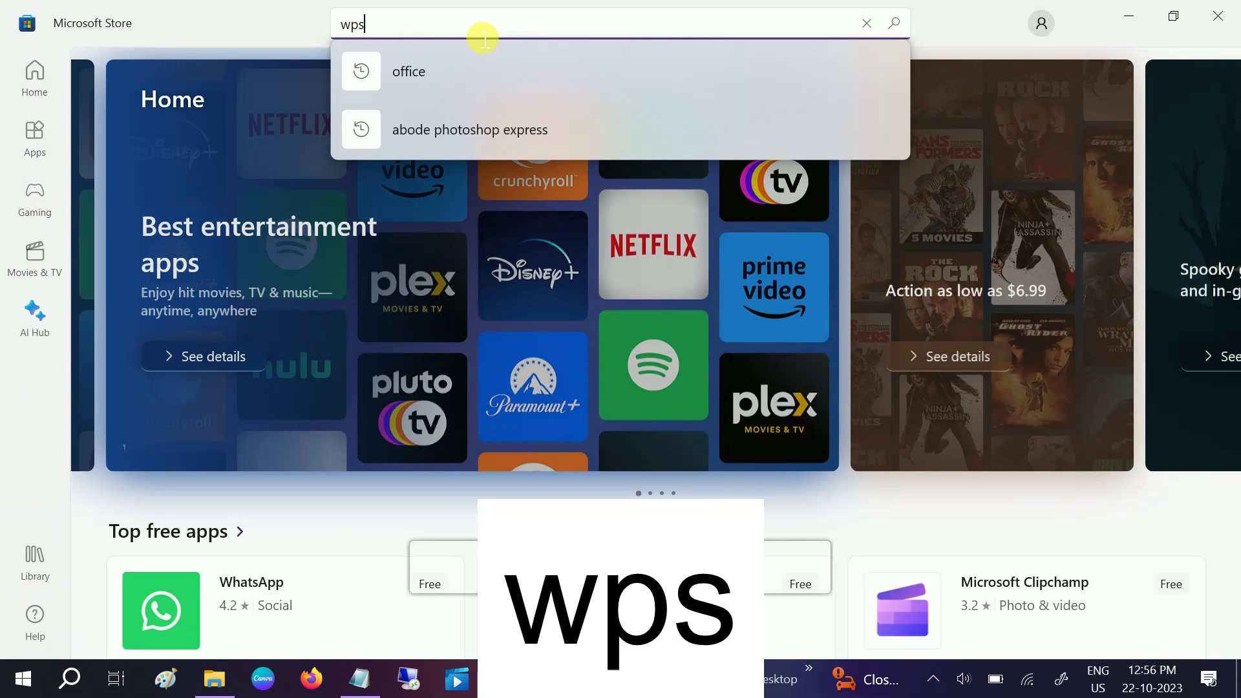
key("Return")
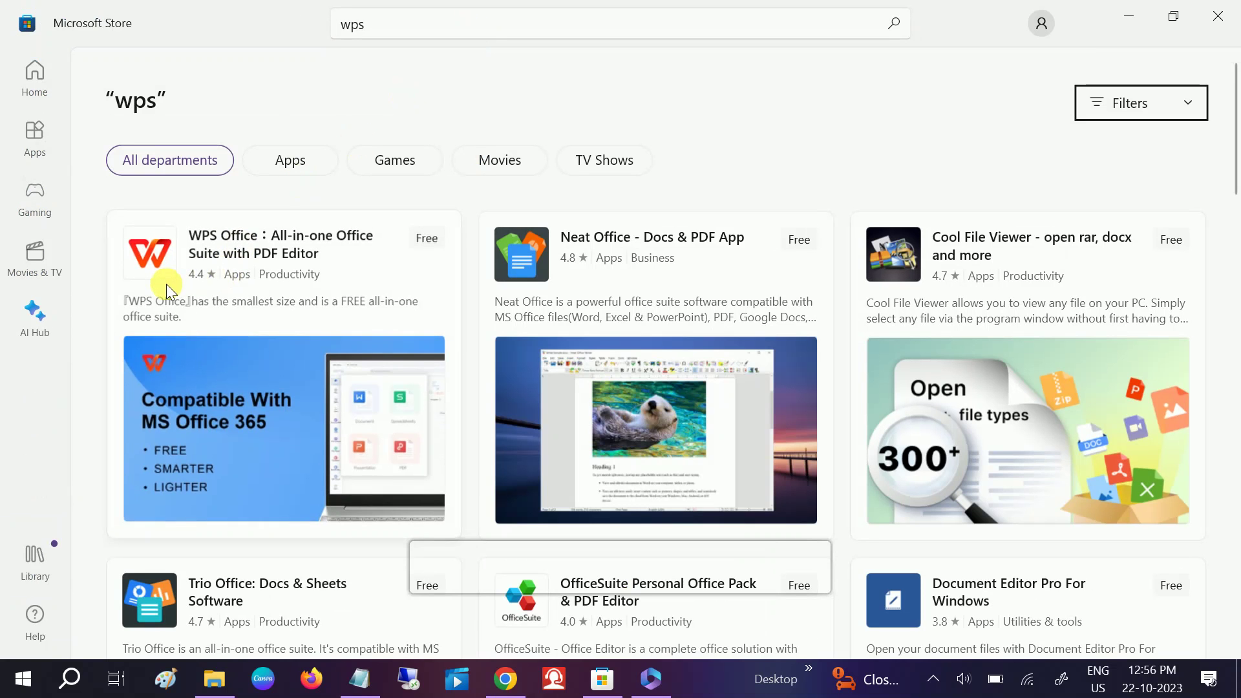
mouse_move(284, 374)
left_click(430, 241)
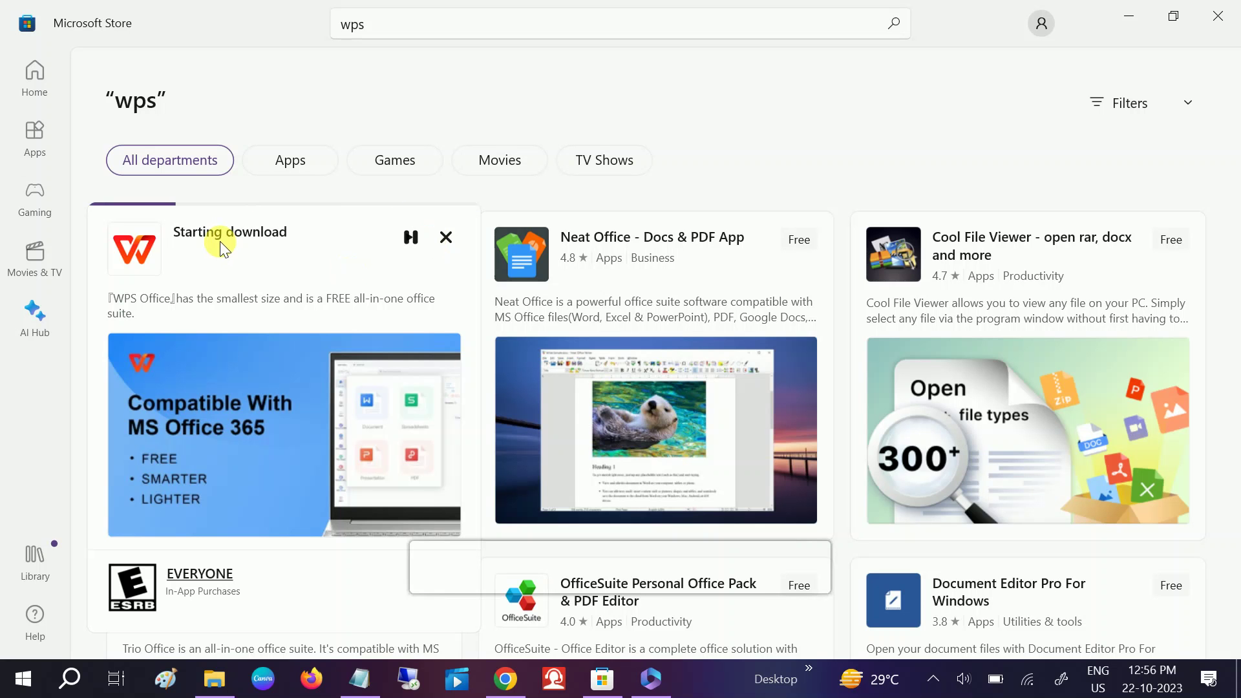
left_click(505, 678)
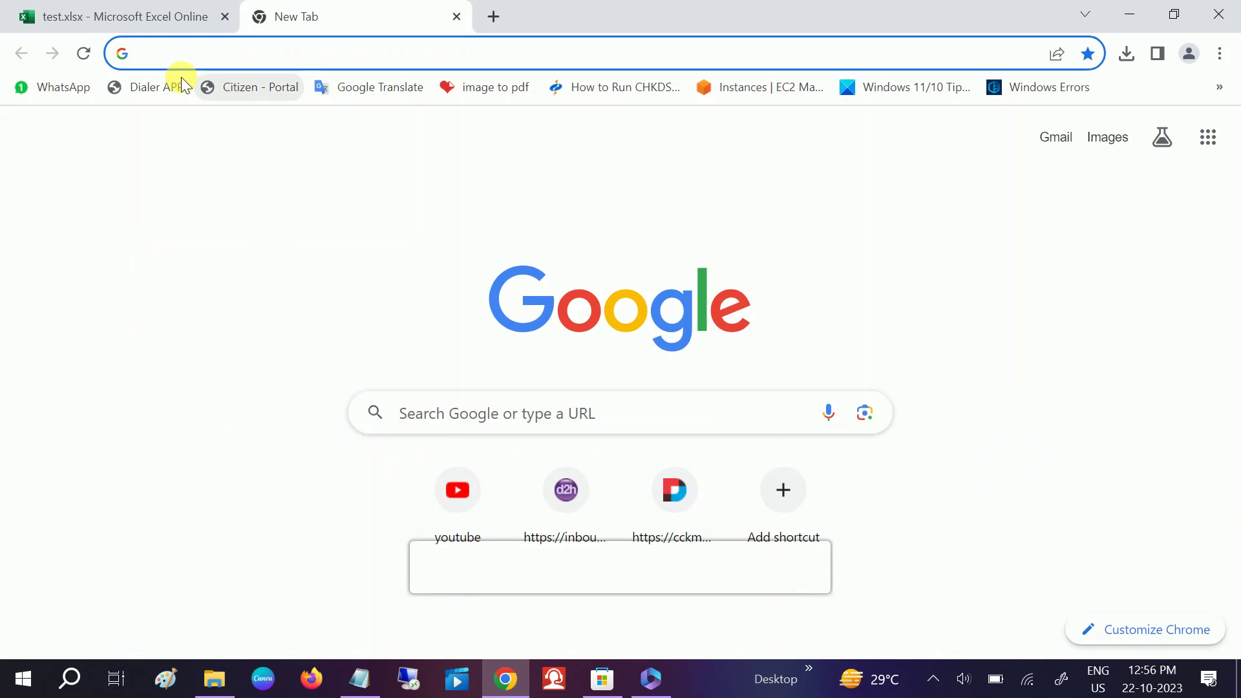
Select cell D4 in test.xlsx, then check the WPS Office install in the Store
left_click(133, 15)
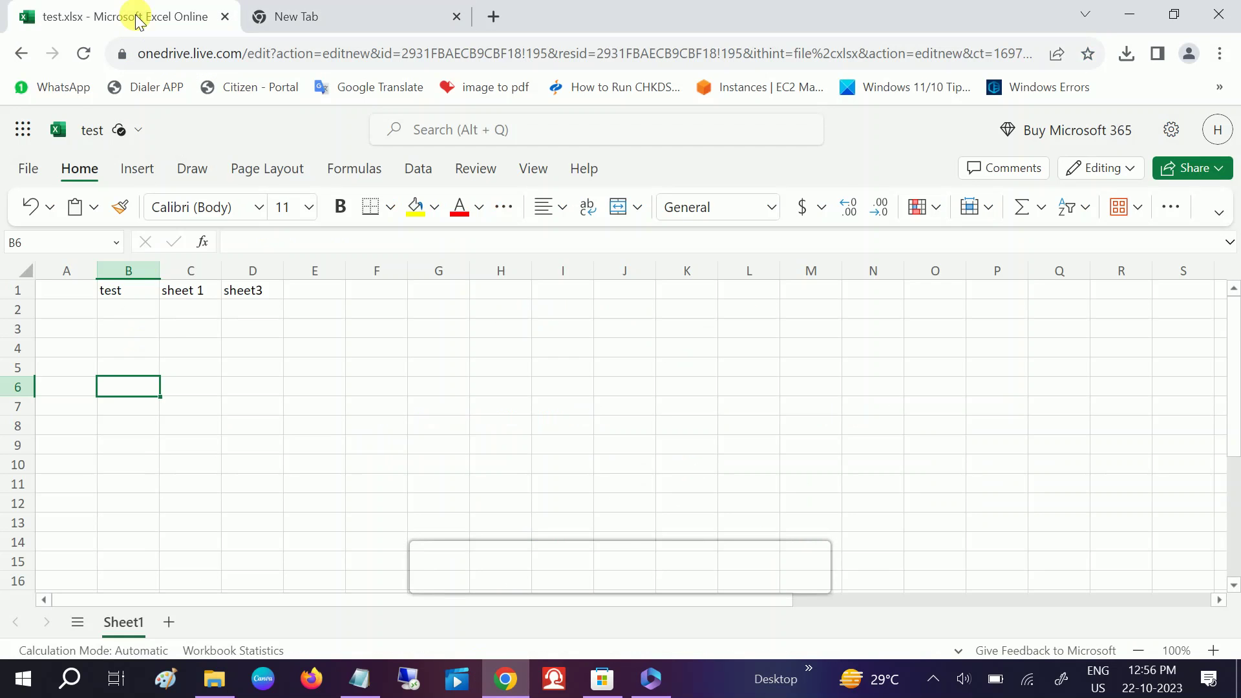
left_click(243, 348)
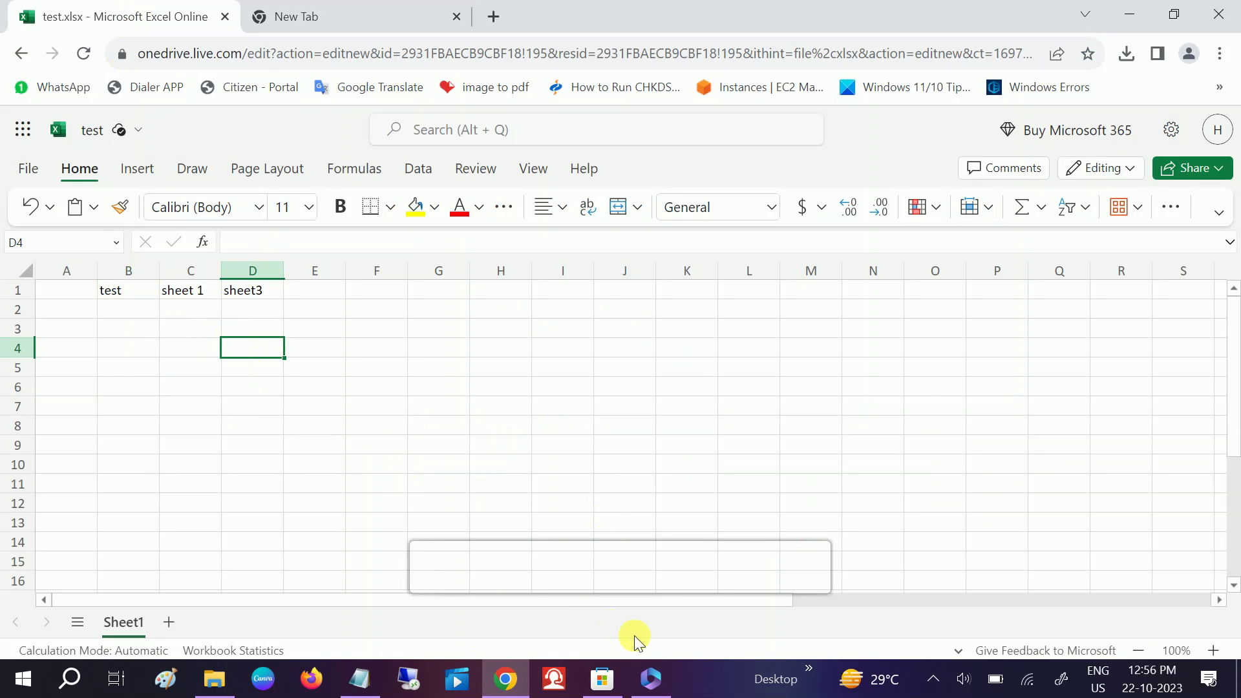
left_click(602, 678)
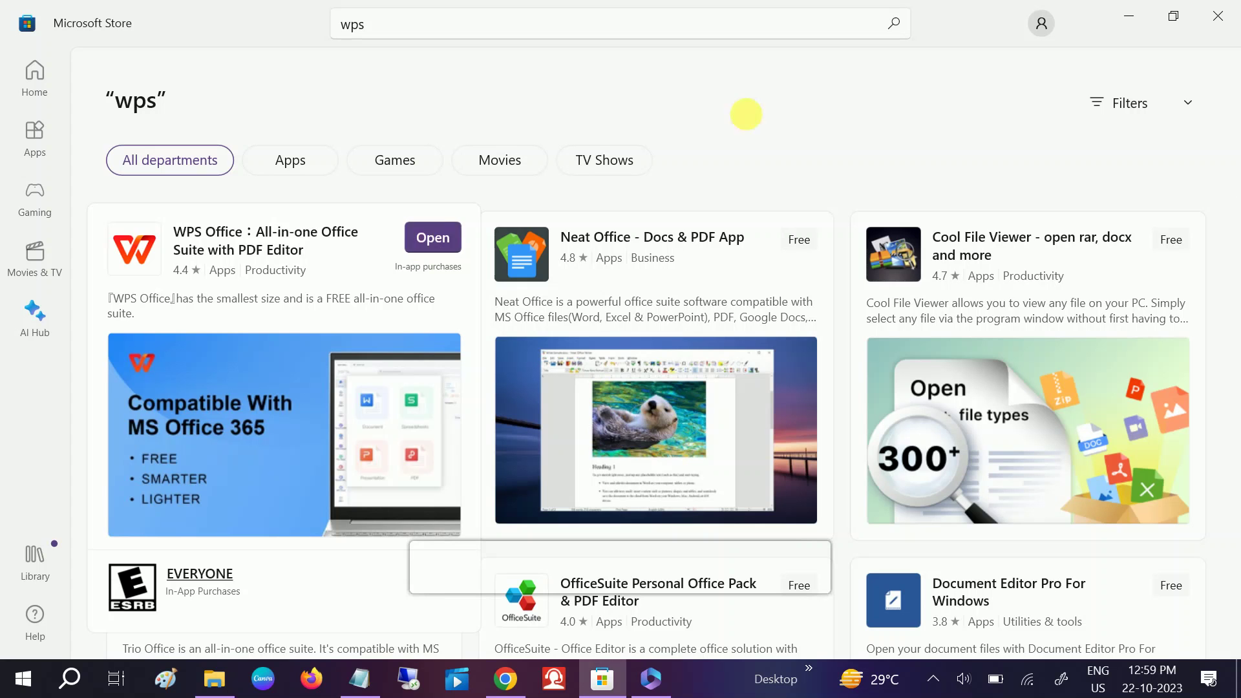
Minimize the Microsoft Store, Chrome and Excel app windows
left_click(1134, 16)
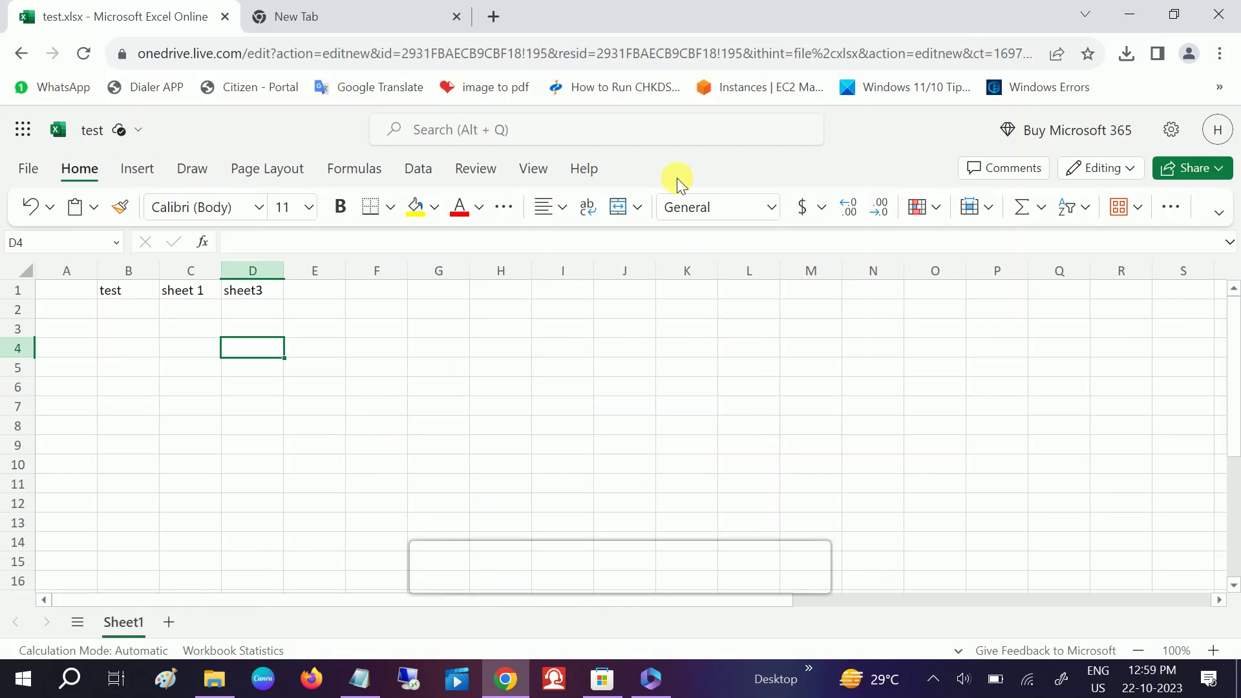
left_click(1135, 17)
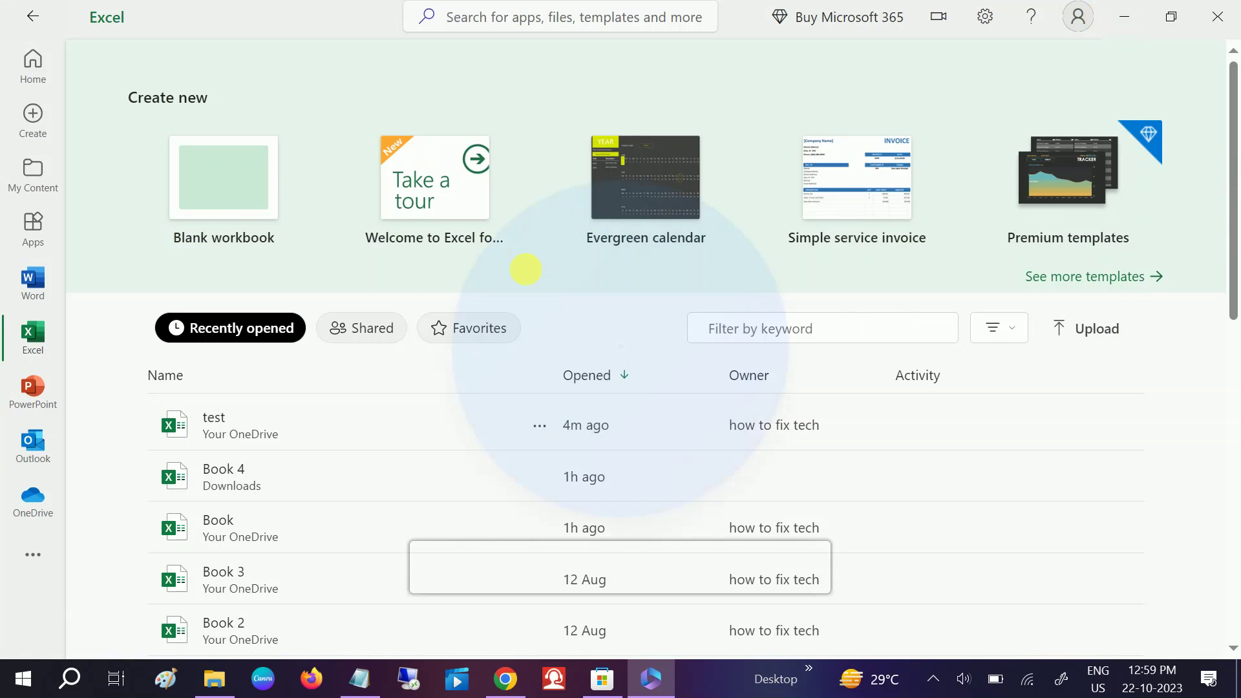
left_click(1125, 30)
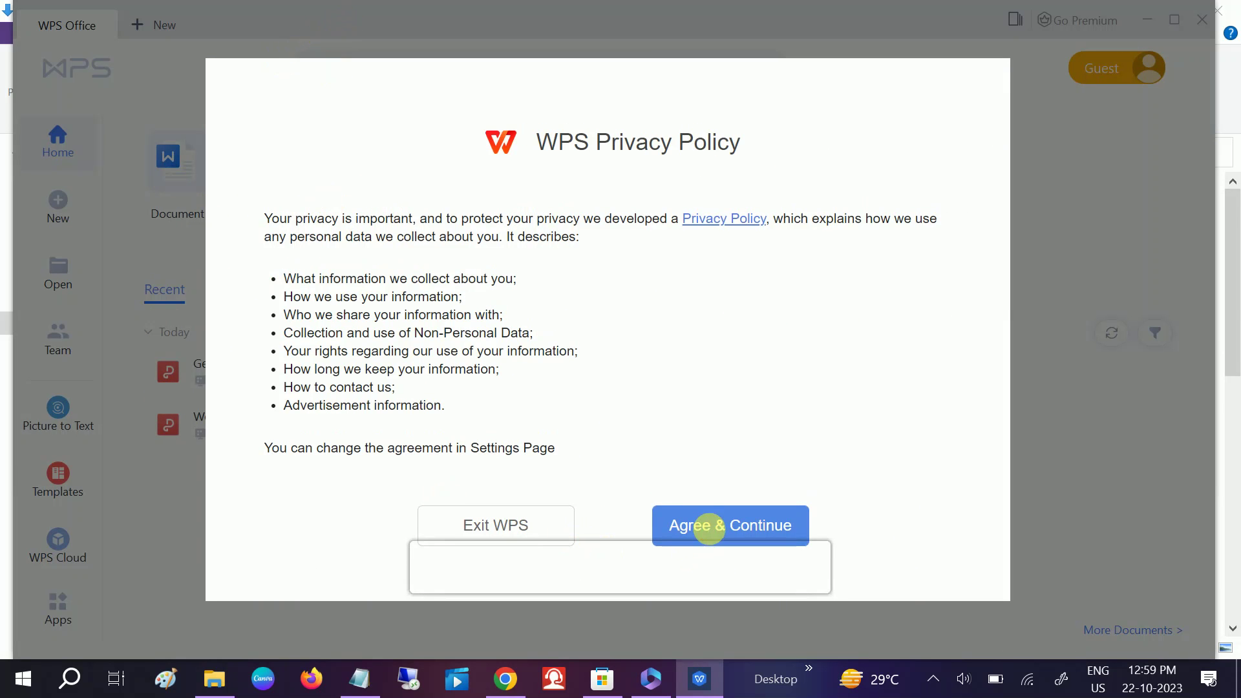
Click Agree & Continue on the WPS Office privacy policy prompt
left_click(709, 529)
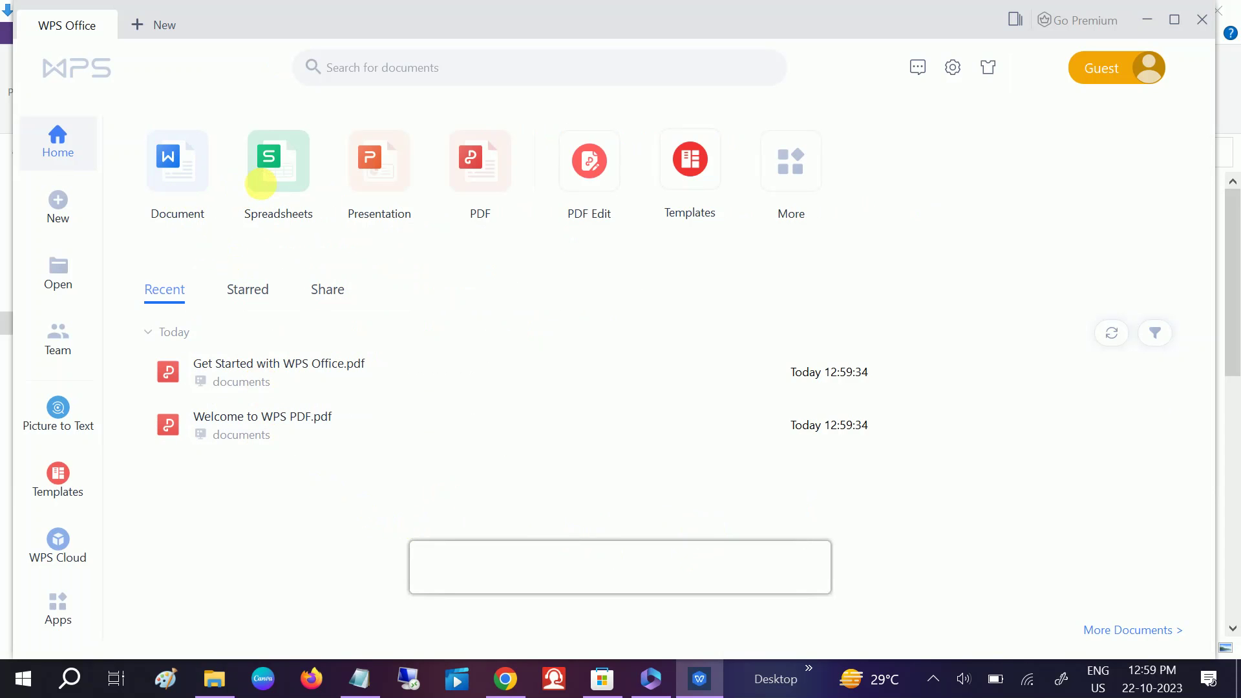
Create a blank spreadsheet, Book1, from WPS Office's Spreadsheets page
left_click(261, 183)
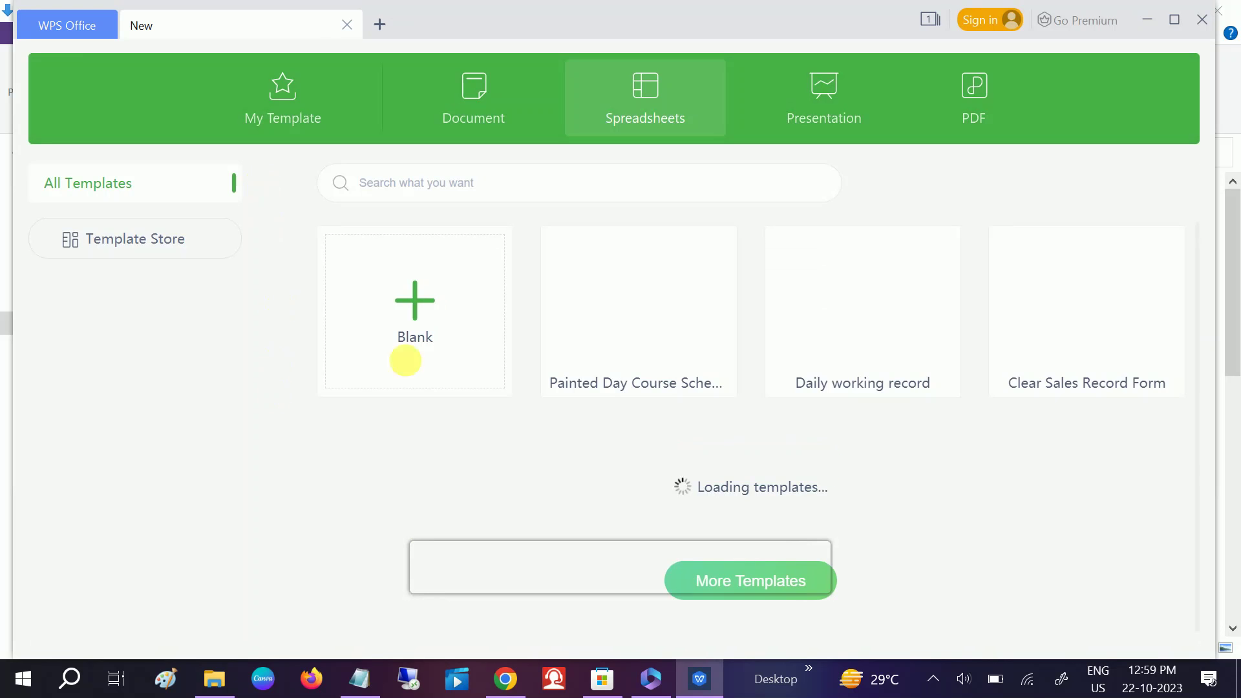
left_click(444, 335)
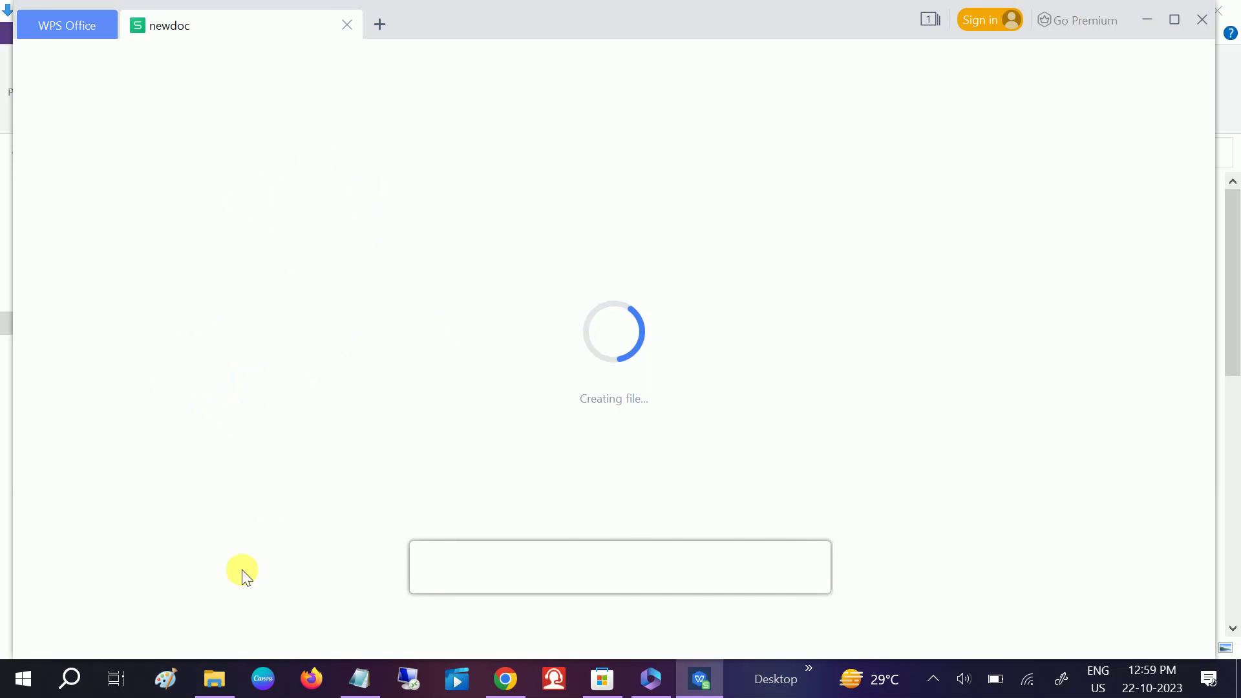
left_click(214, 678)
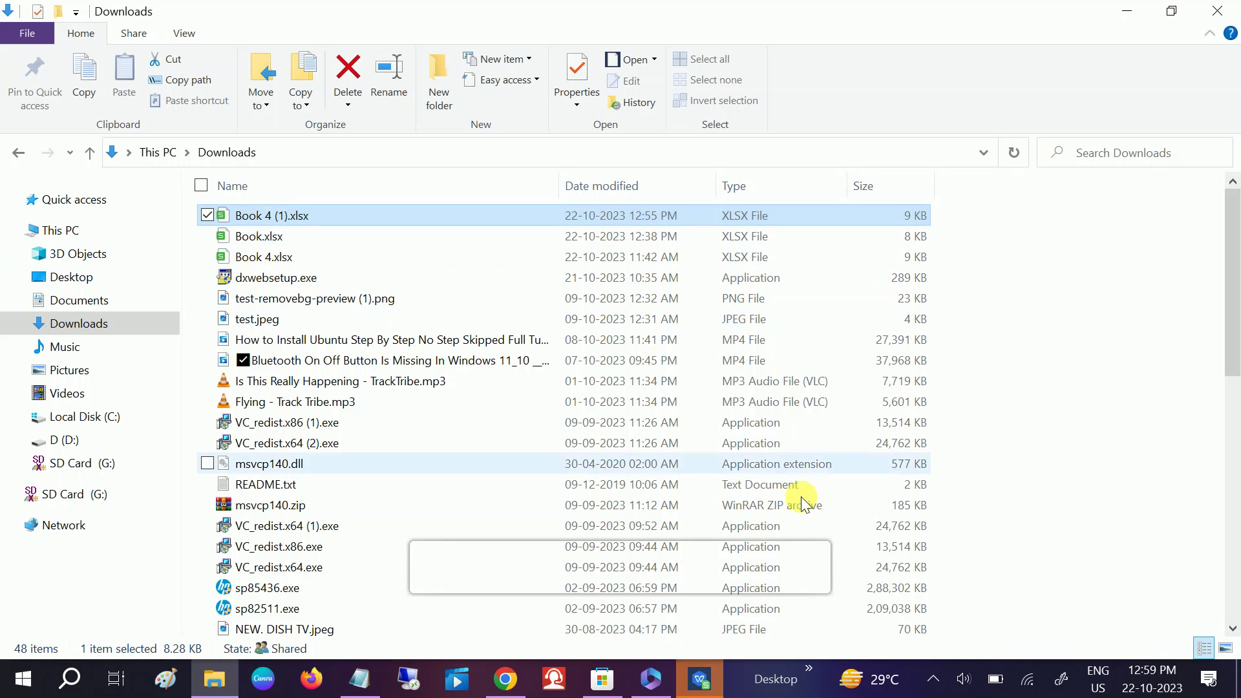
left_click(700, 679)
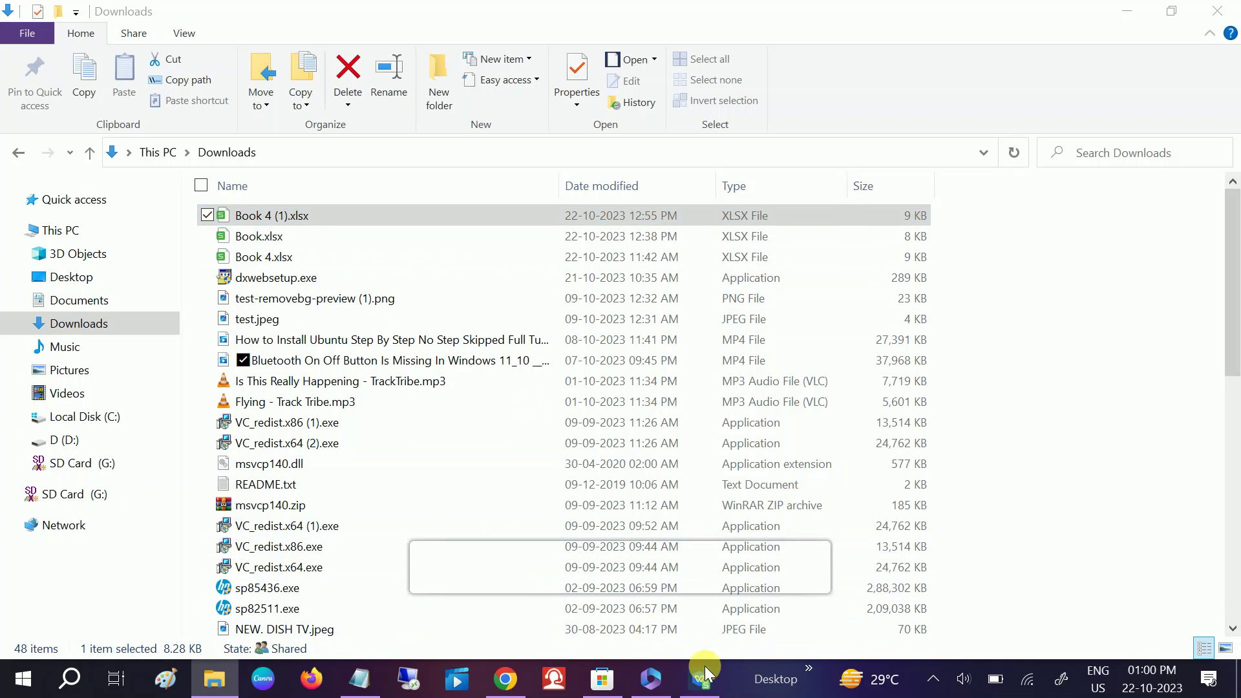
left_click(700, 679)
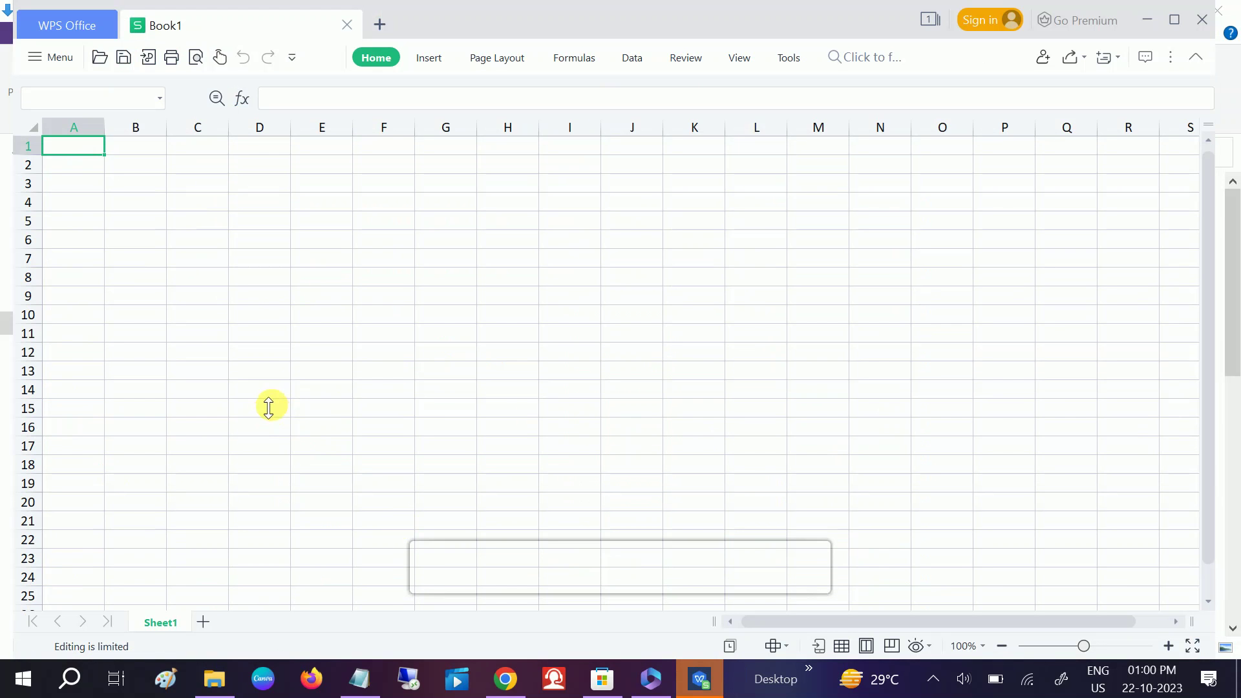
Bring Book1 to the front, close its Help Center panel, and select D9
left_click(686, 684)
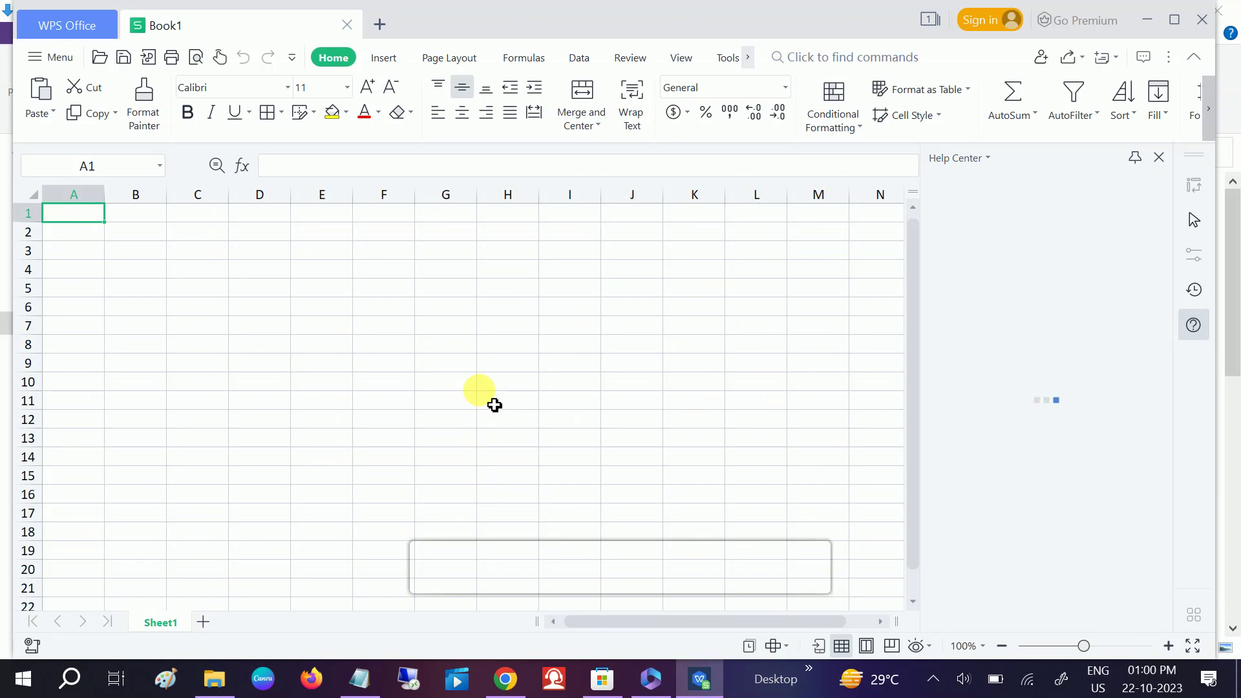
left_click(1159, 158)
left_click(288, 363)
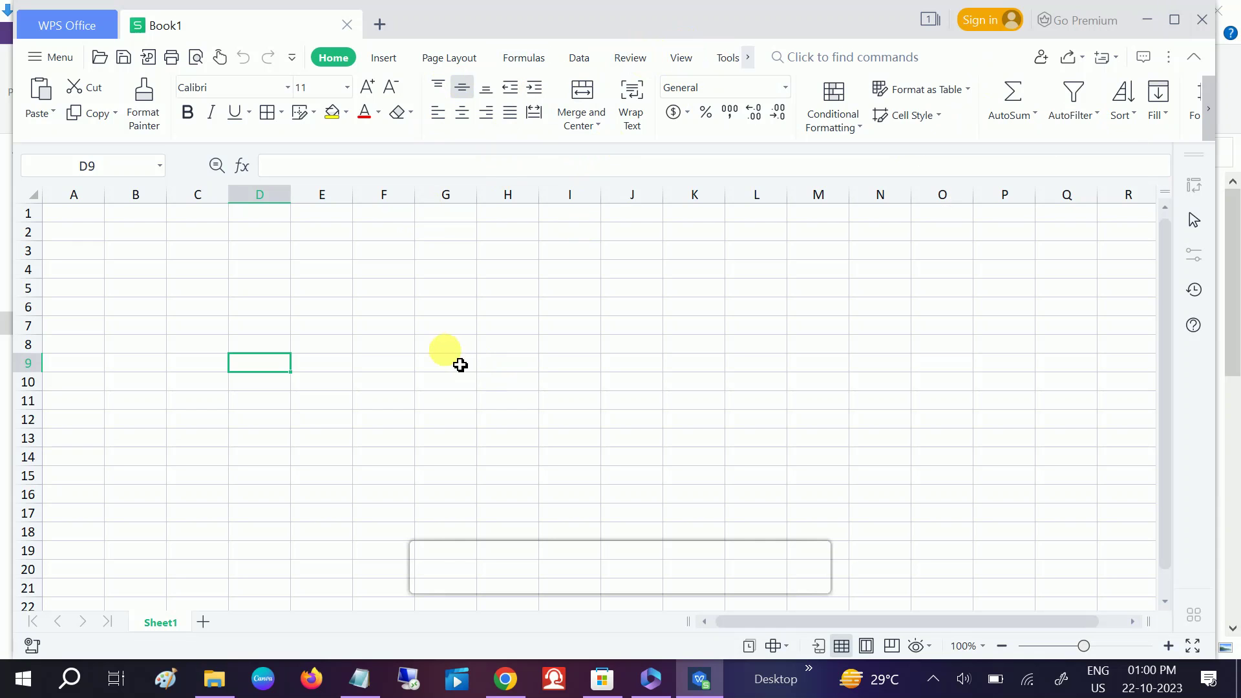
scroll(456, 364, "down", 6)
scroll(407, 392, "up", 5)
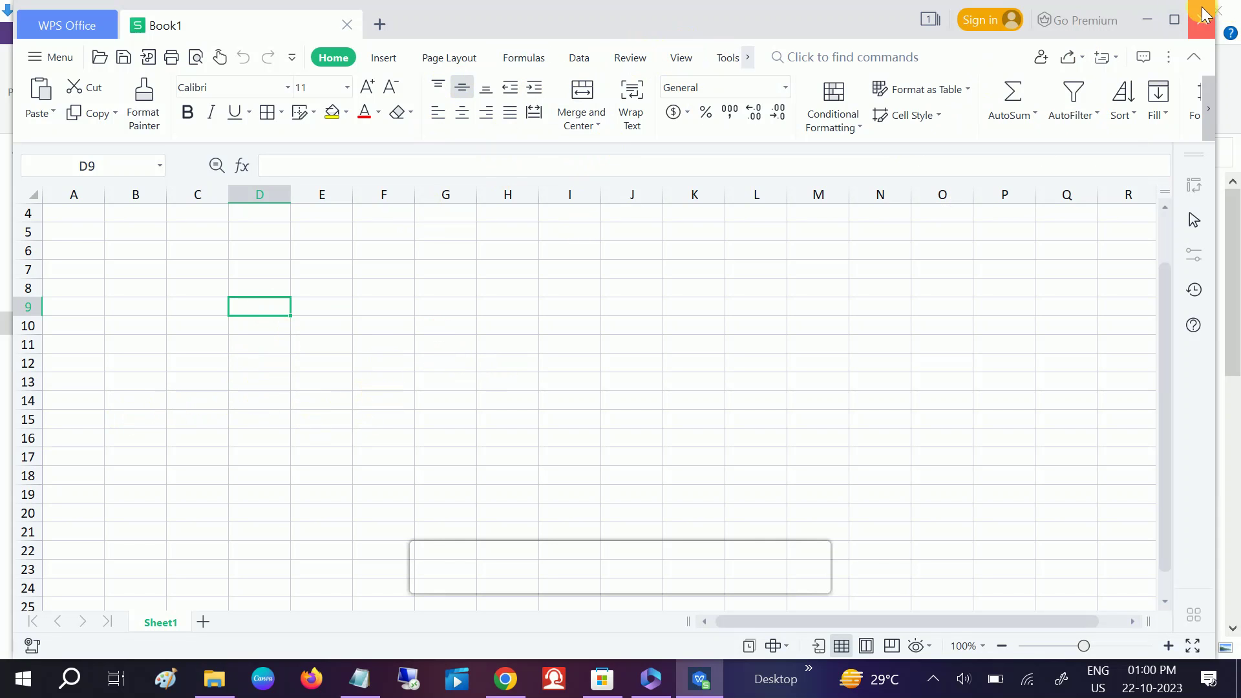
Open Book 4 (1).xlsx from Downloads in WPS Office and maximize its window
left_click(1147, 22)
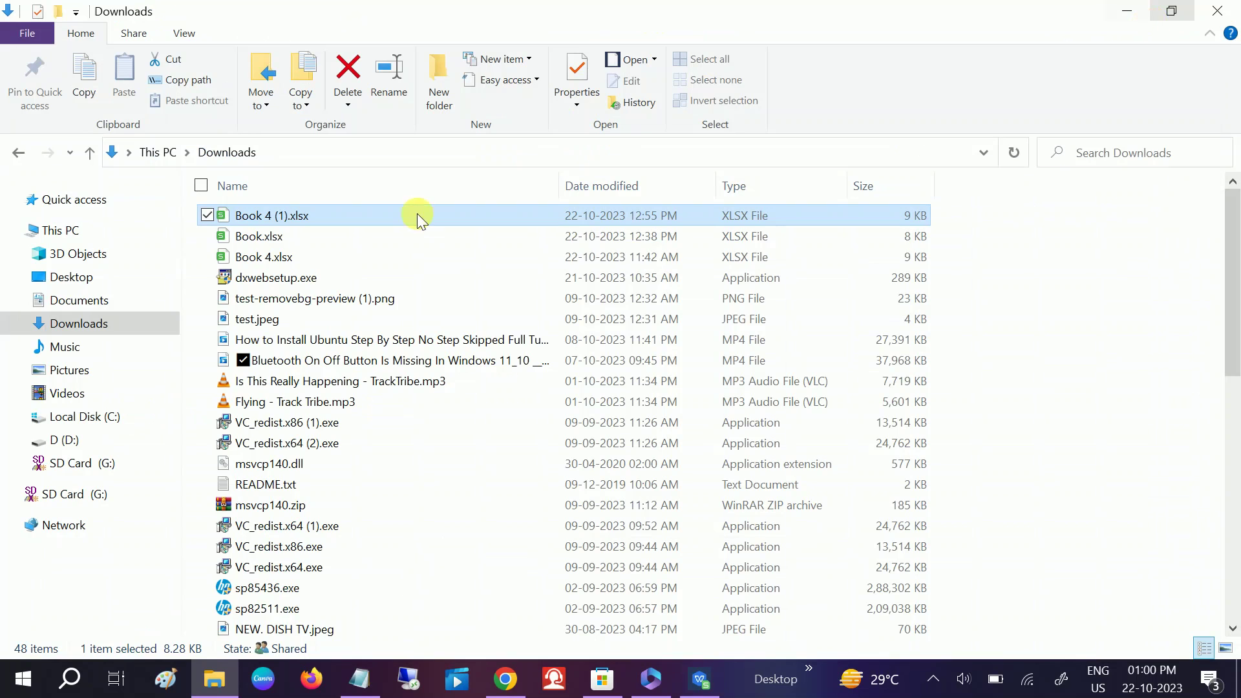
left_click(287, 217)
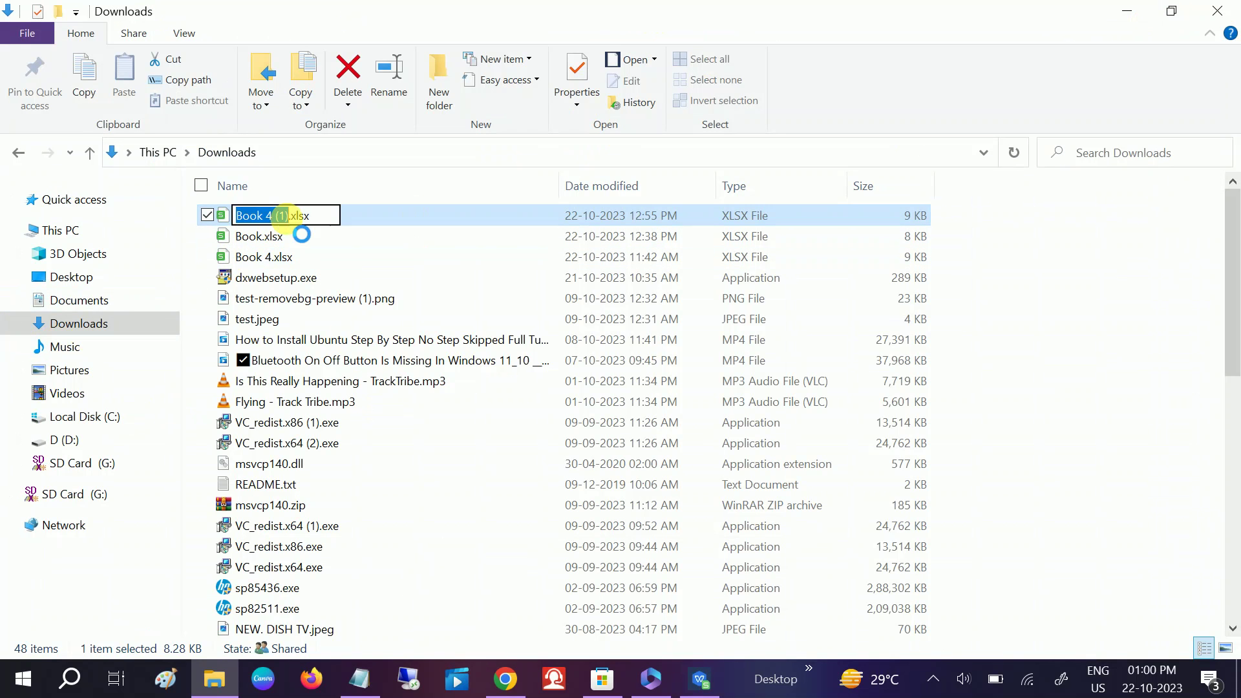
left_click(277, 257)
left_click(293, 219)
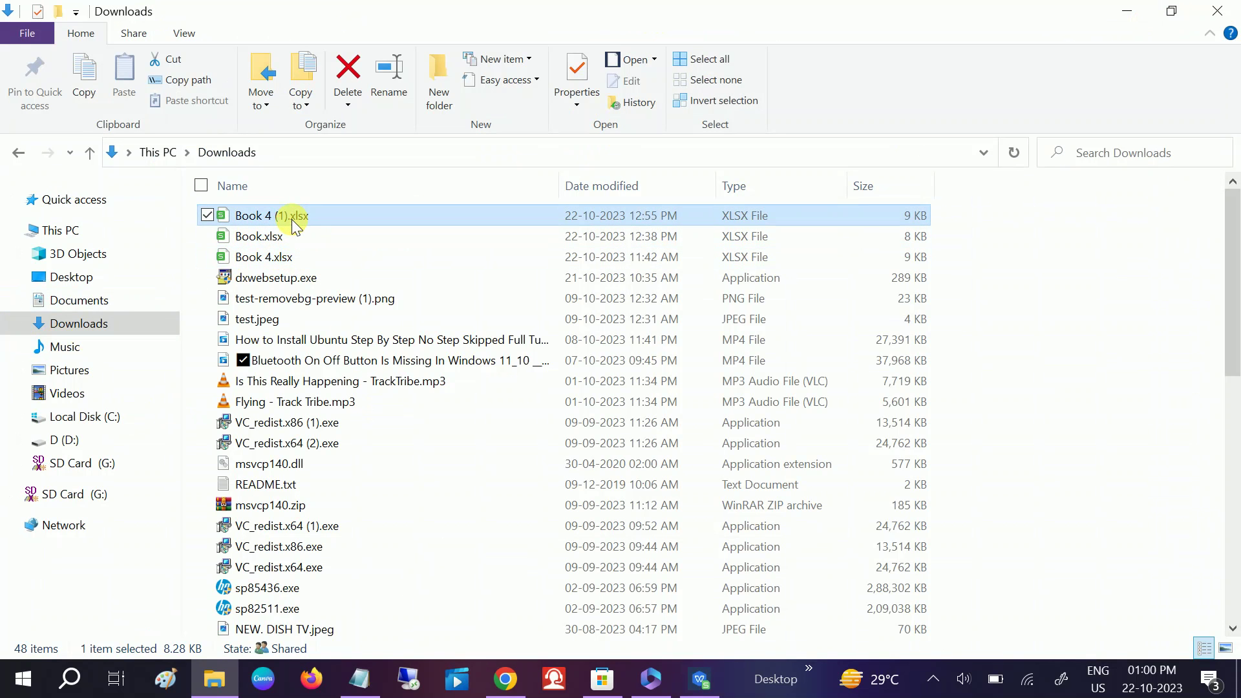
double_click(293, 219)
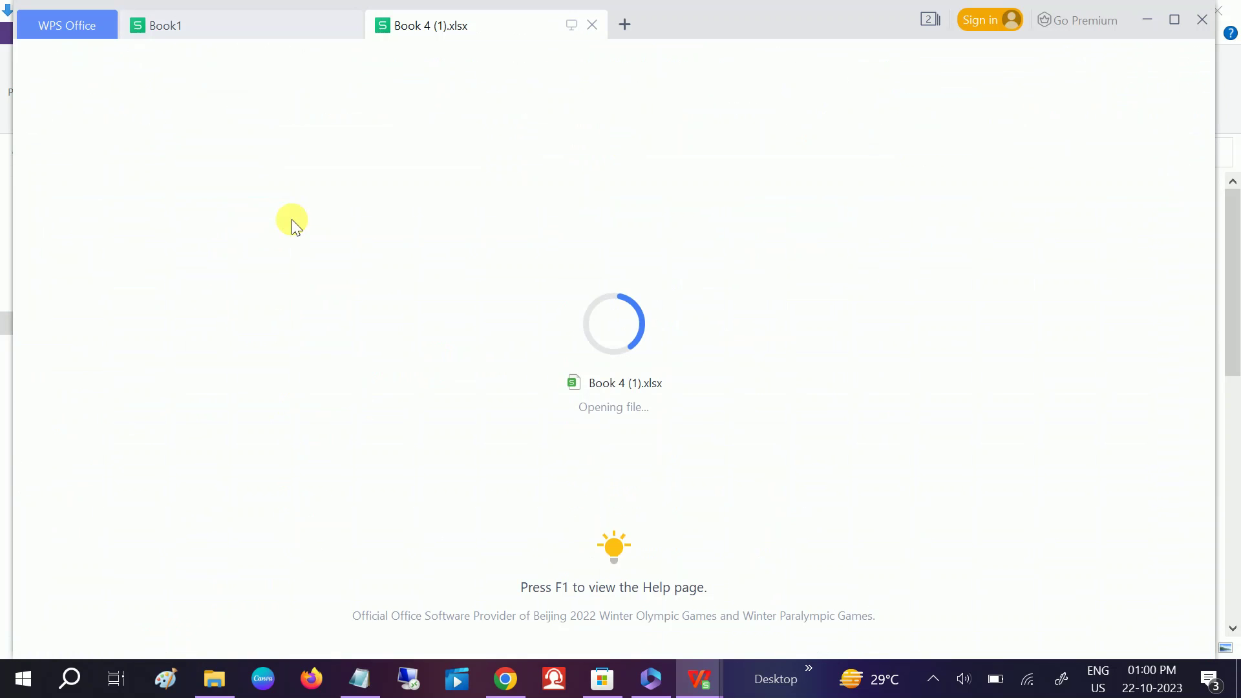
left_click(1174, 20)
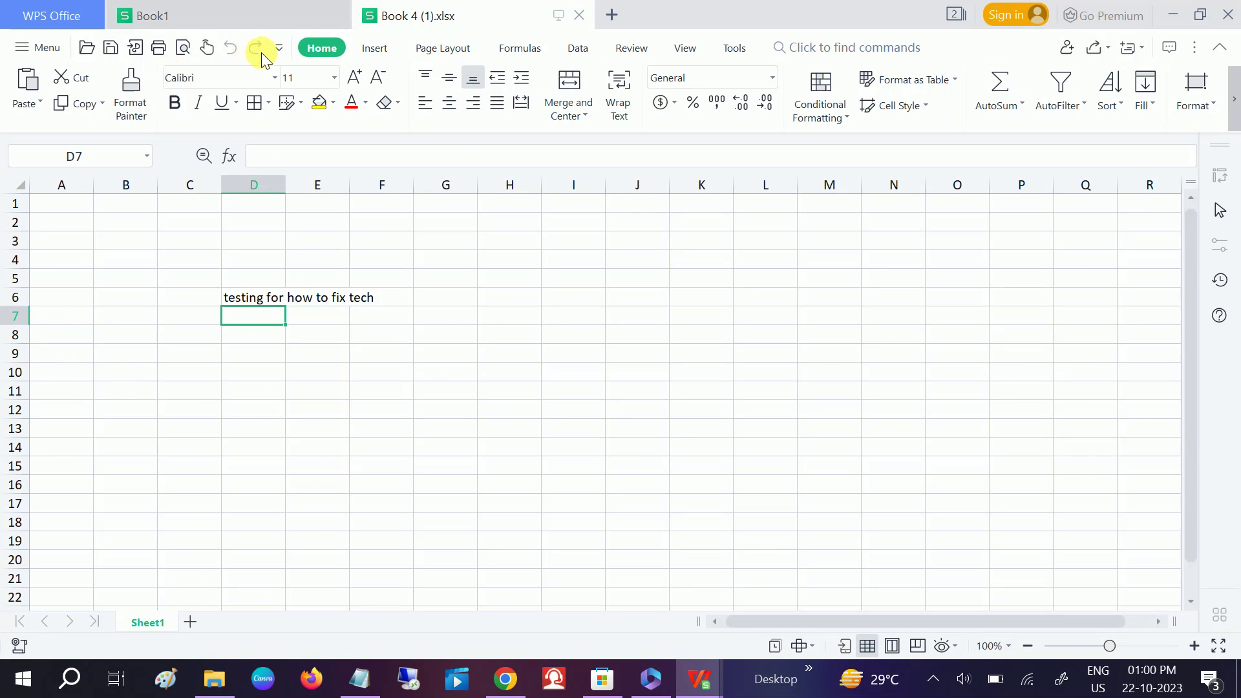
Close the empty Book1 tab and move around the sheet from cell C8
left_click(328, 16)
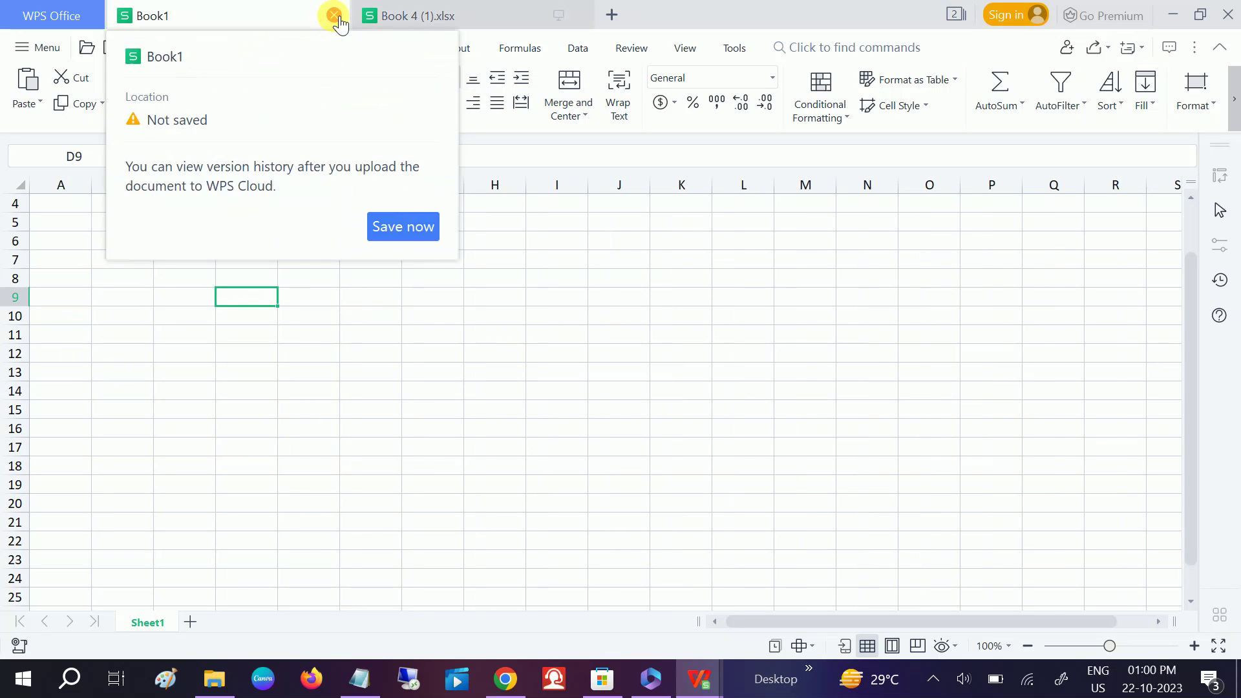
left_click(334, 15)
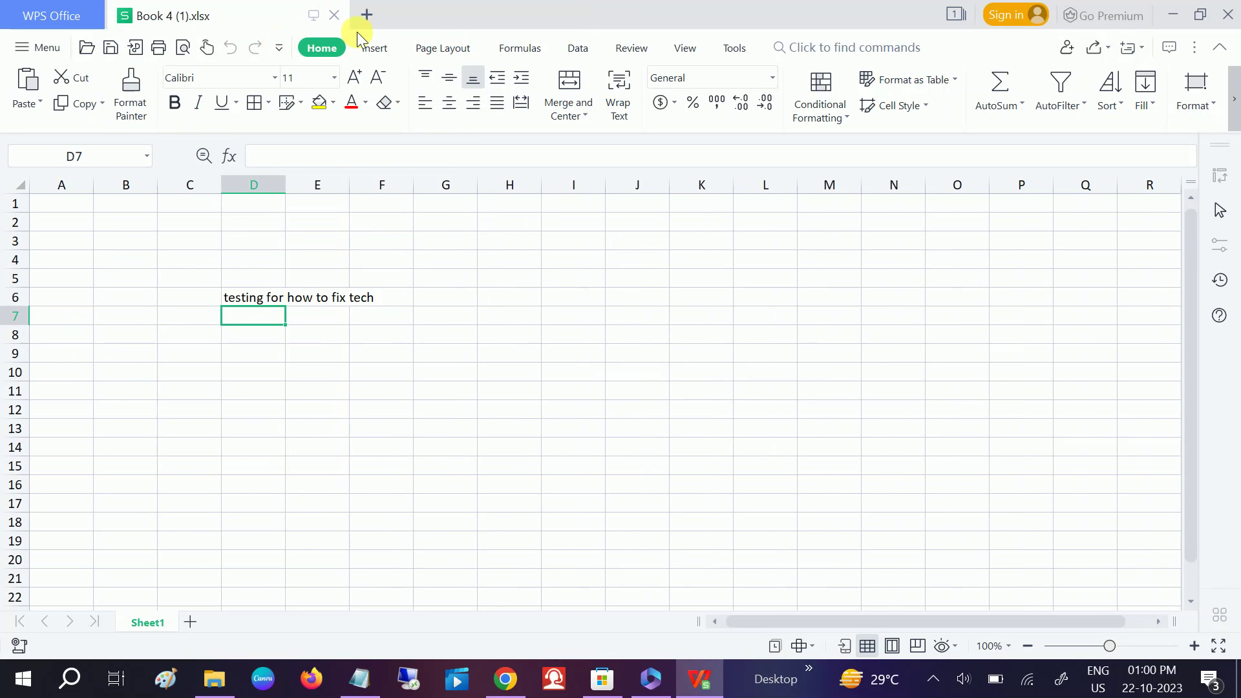
left_click(205, 341)
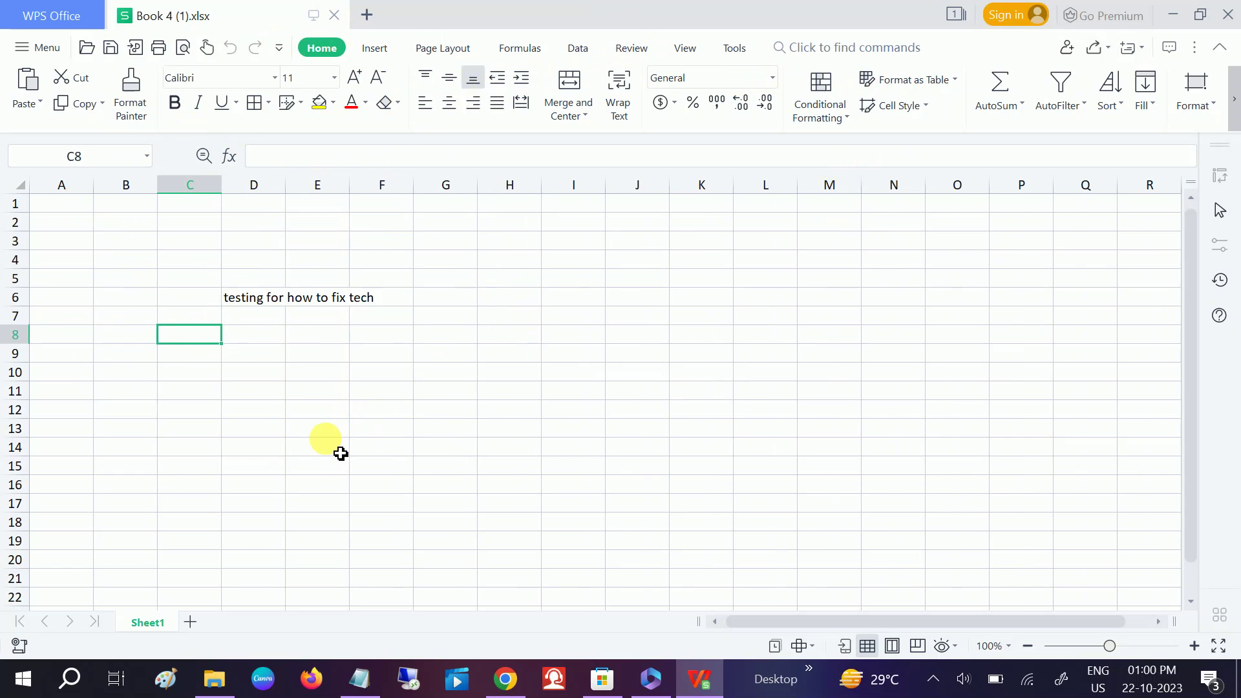
key("Right")
key("Right")
key("Down")
key("Down")
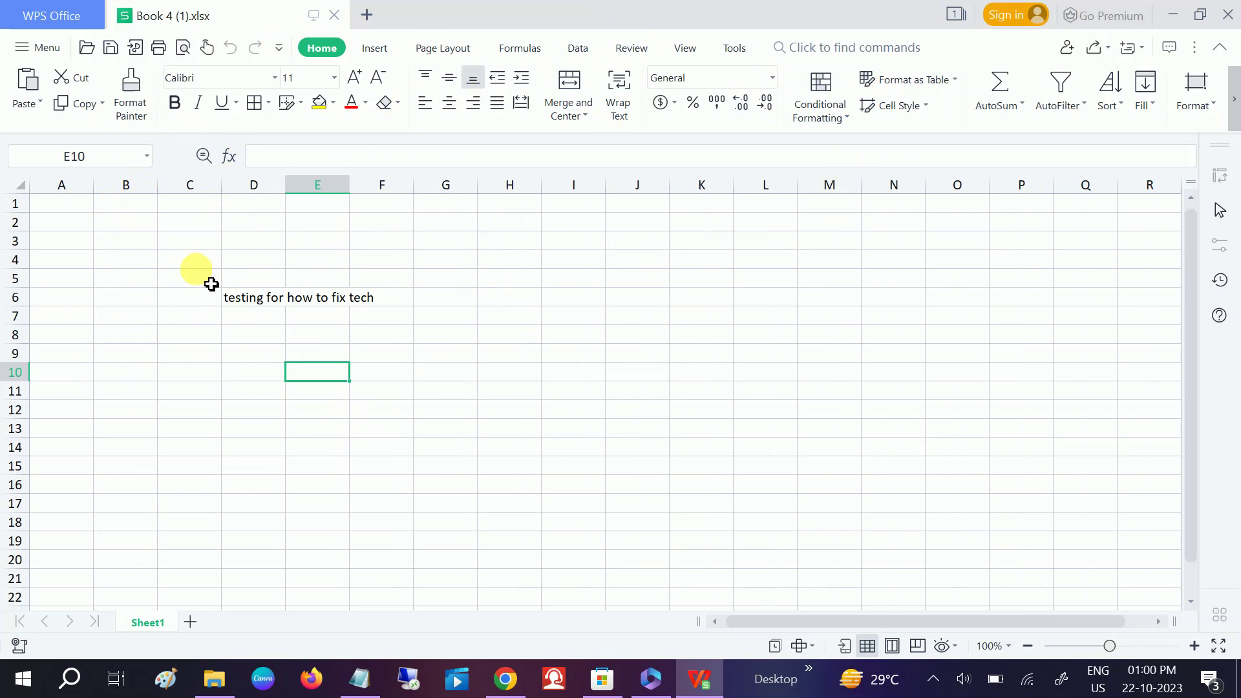
Edit the test text in B5 and save the workbook
left_click(153, 283)
type("dsf")
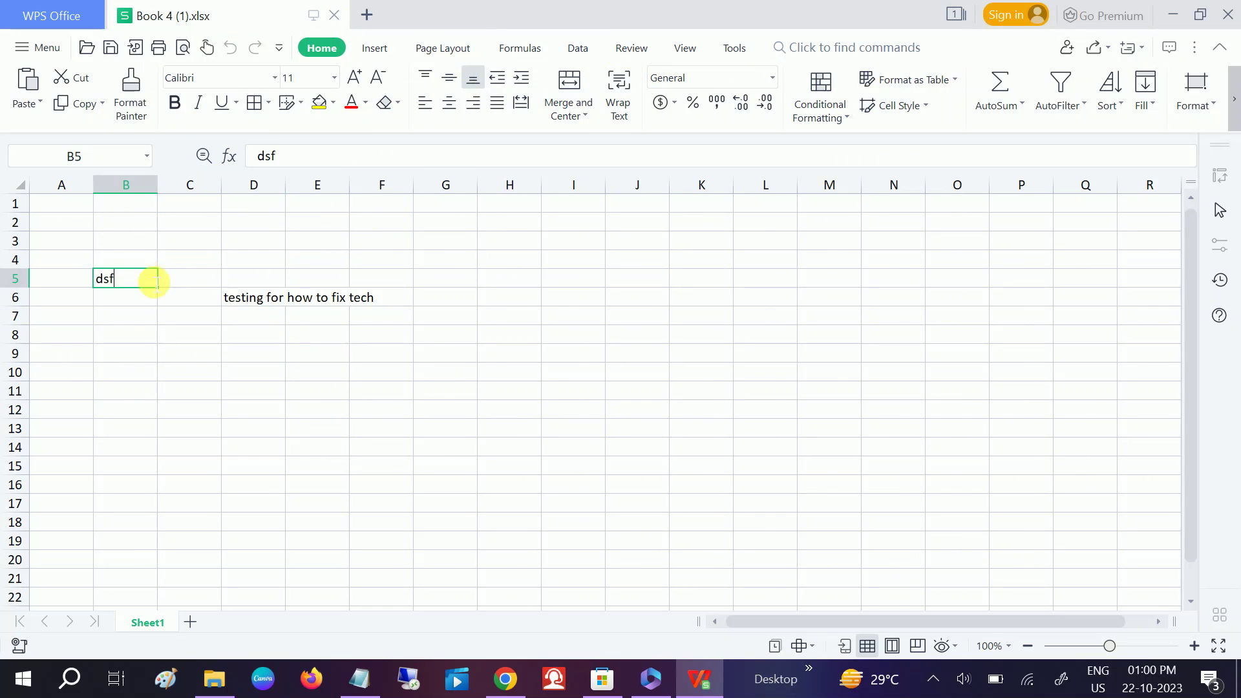
type("sd")
left_click(397, 261)
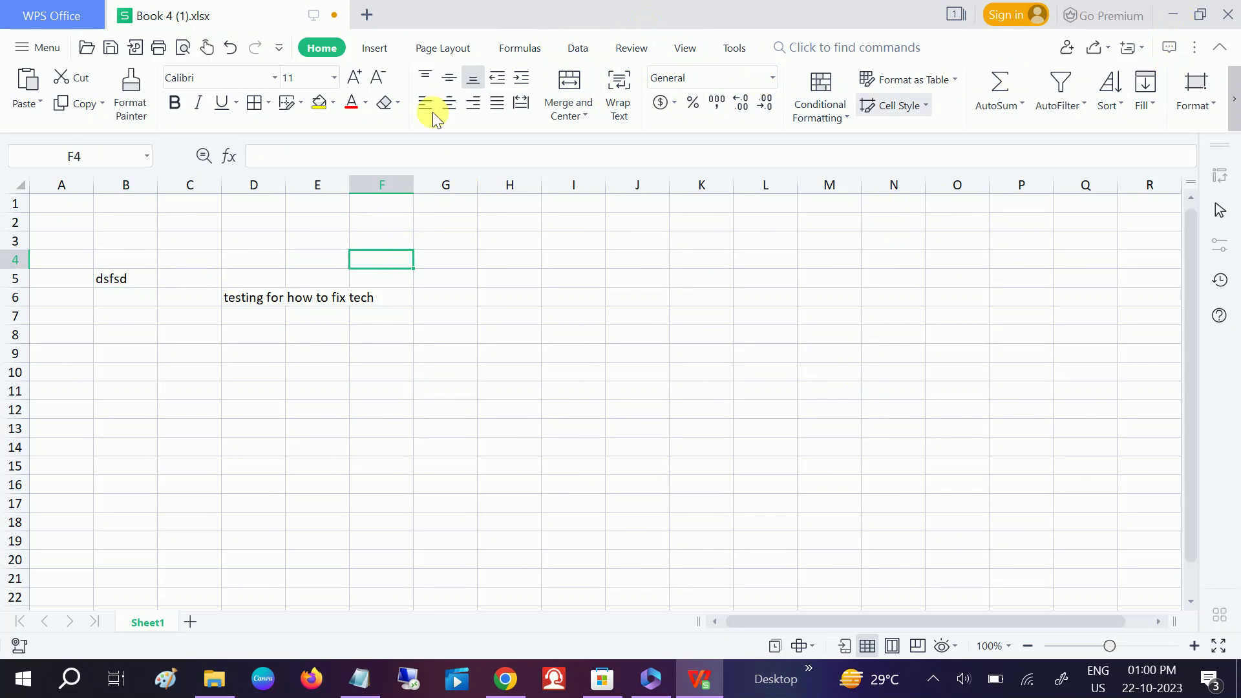
left_click(35, 51)
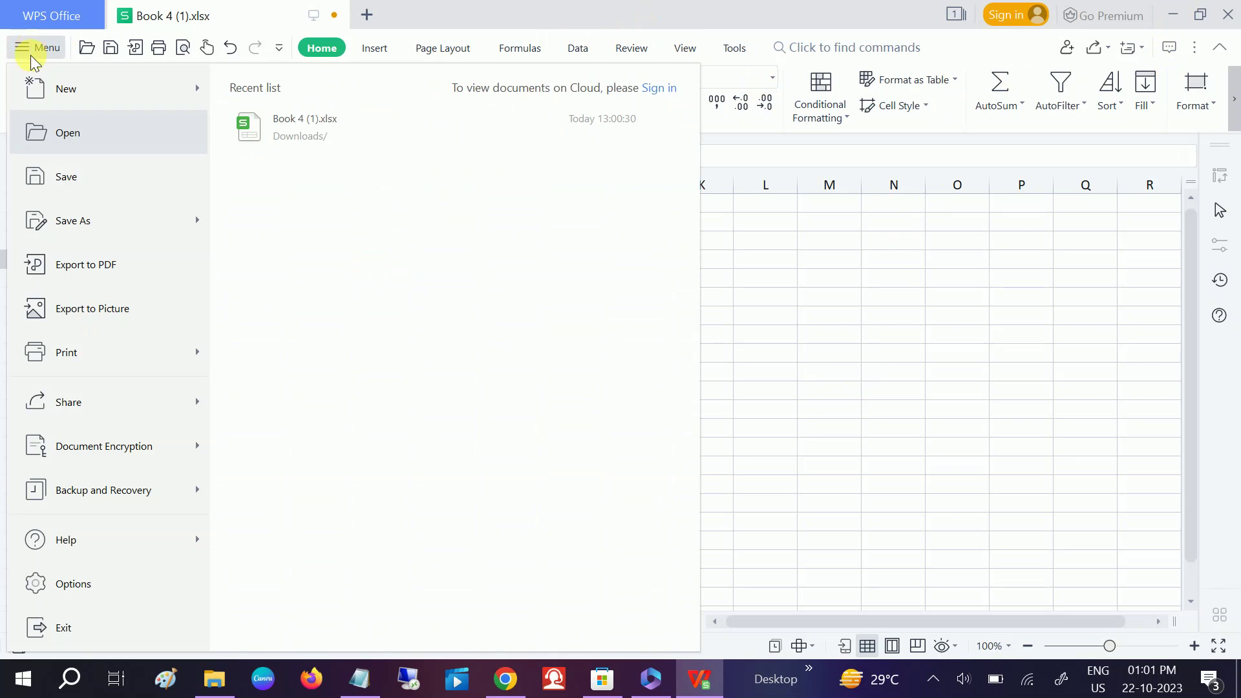
left_click(77, 177)
Add test entries in B10 and D11, save again, and close WPS
left_click(145, 373)
type("df")
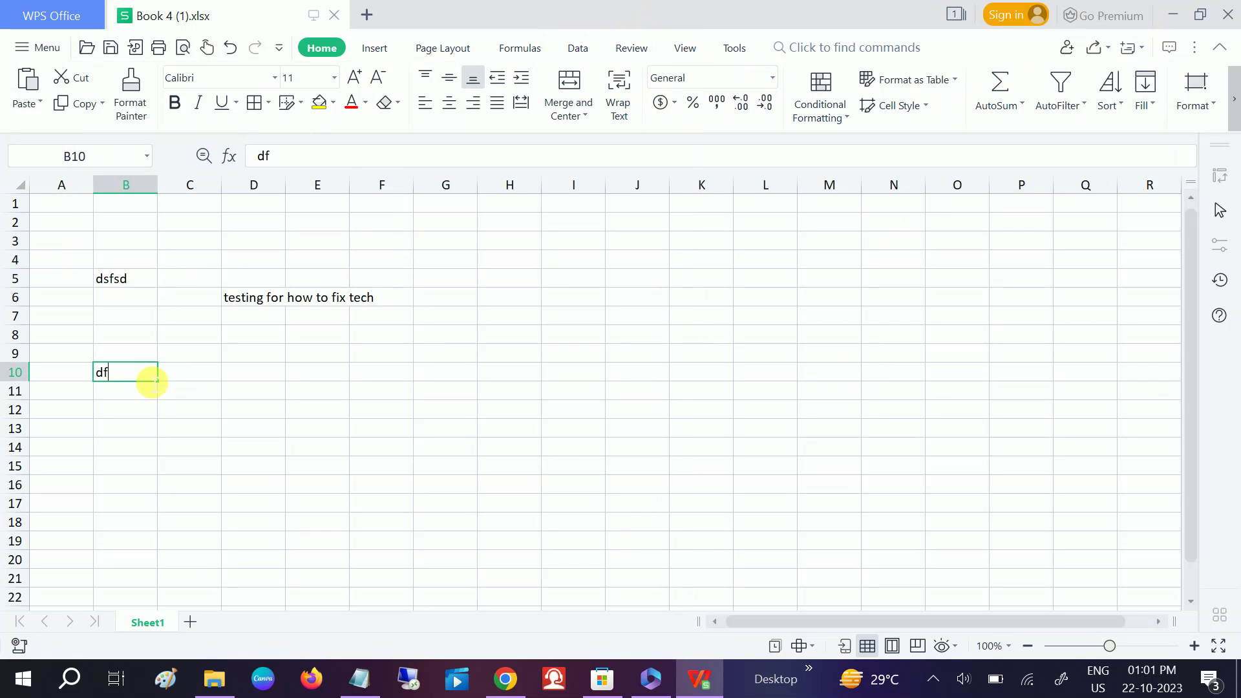
type("adfadf")
left_click(242, 392)
type("adfadf")
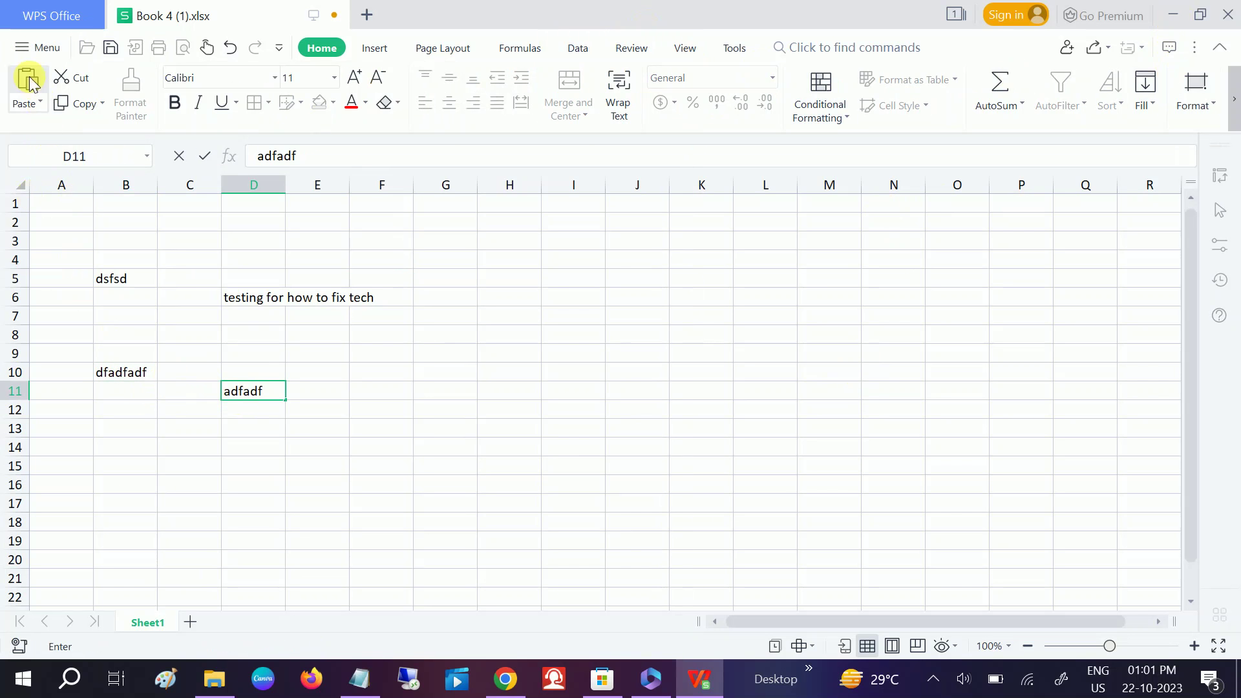
left_click(34, 48)
left_click(82, 178)
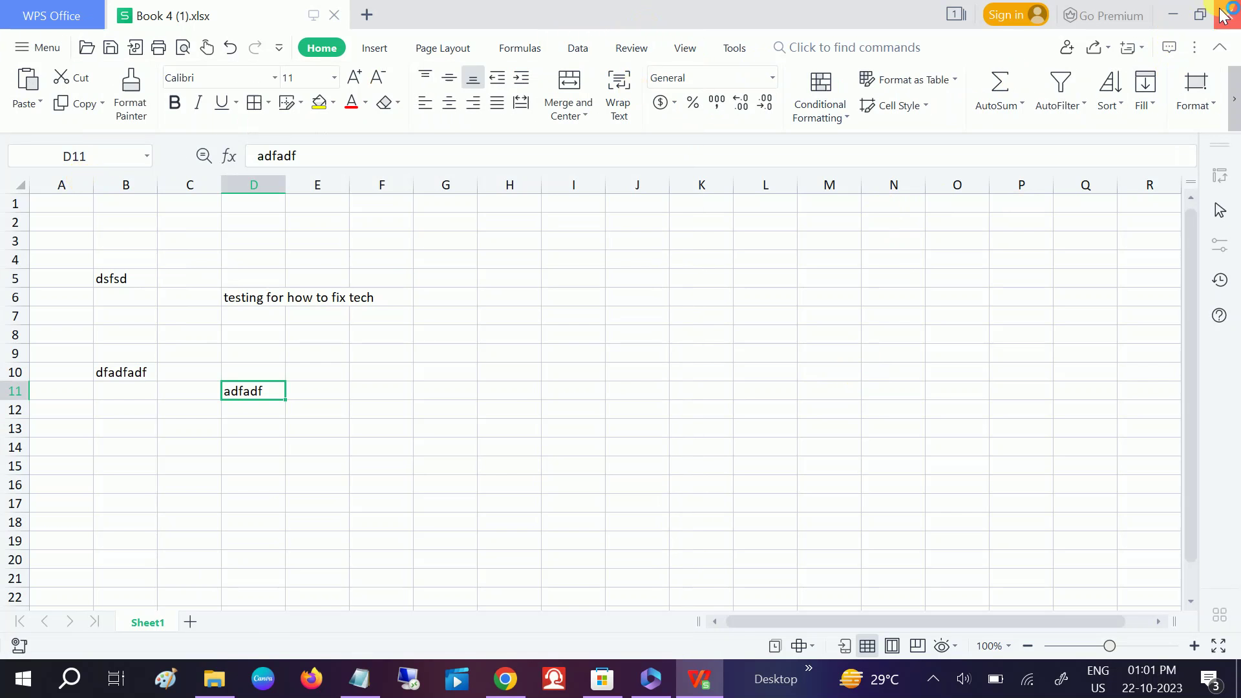
left_click(1226, 22)
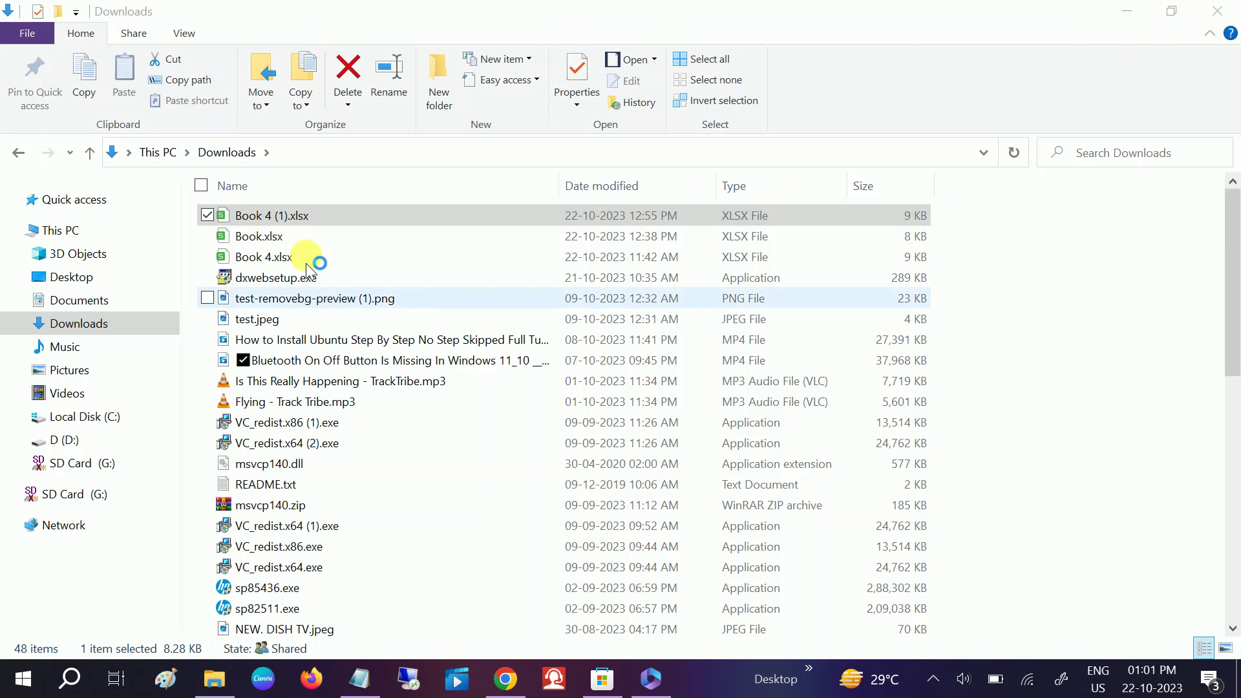
Dismiss the desktop shortcut prompt and reopen Book 4 (1).xlsx in WPS Office
double_click(279, 237)
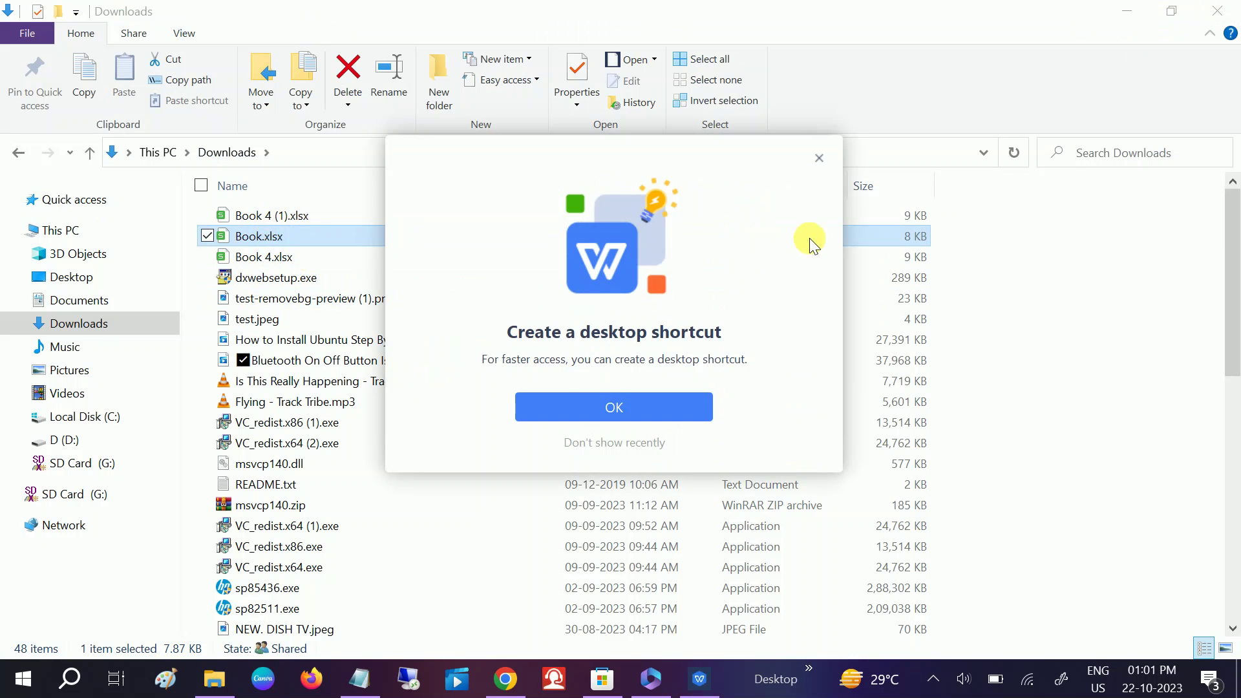
left_click(819, 161)
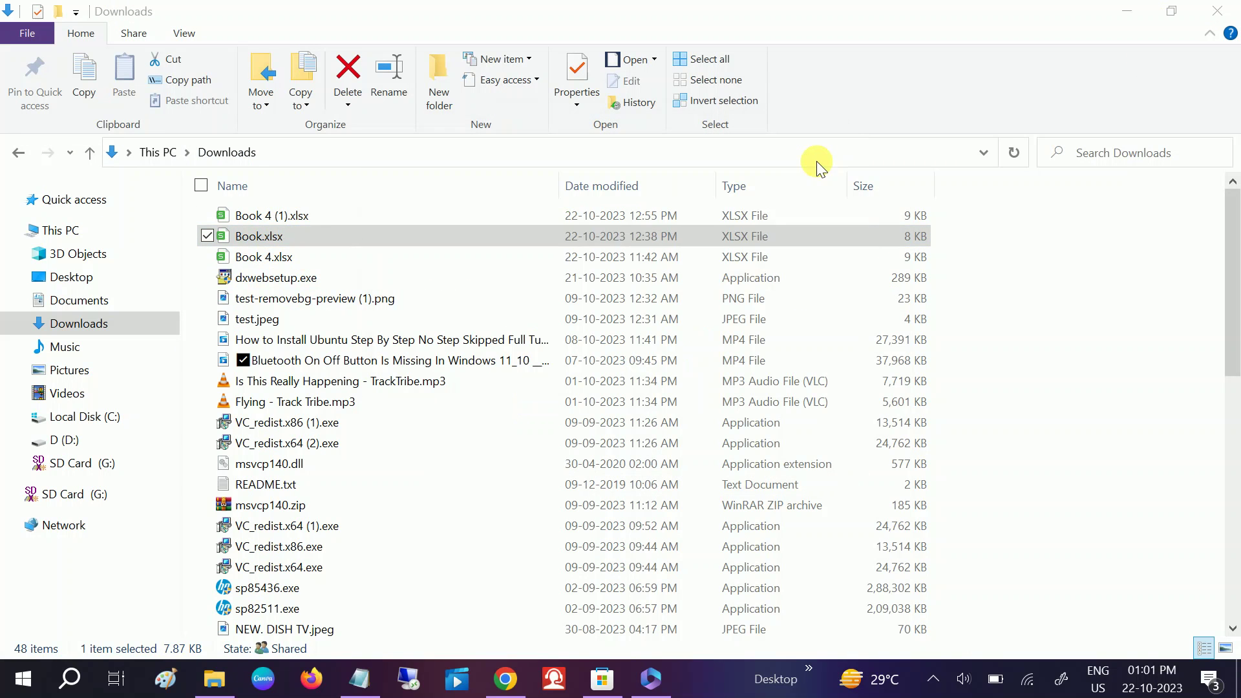
left_click(279, 217)
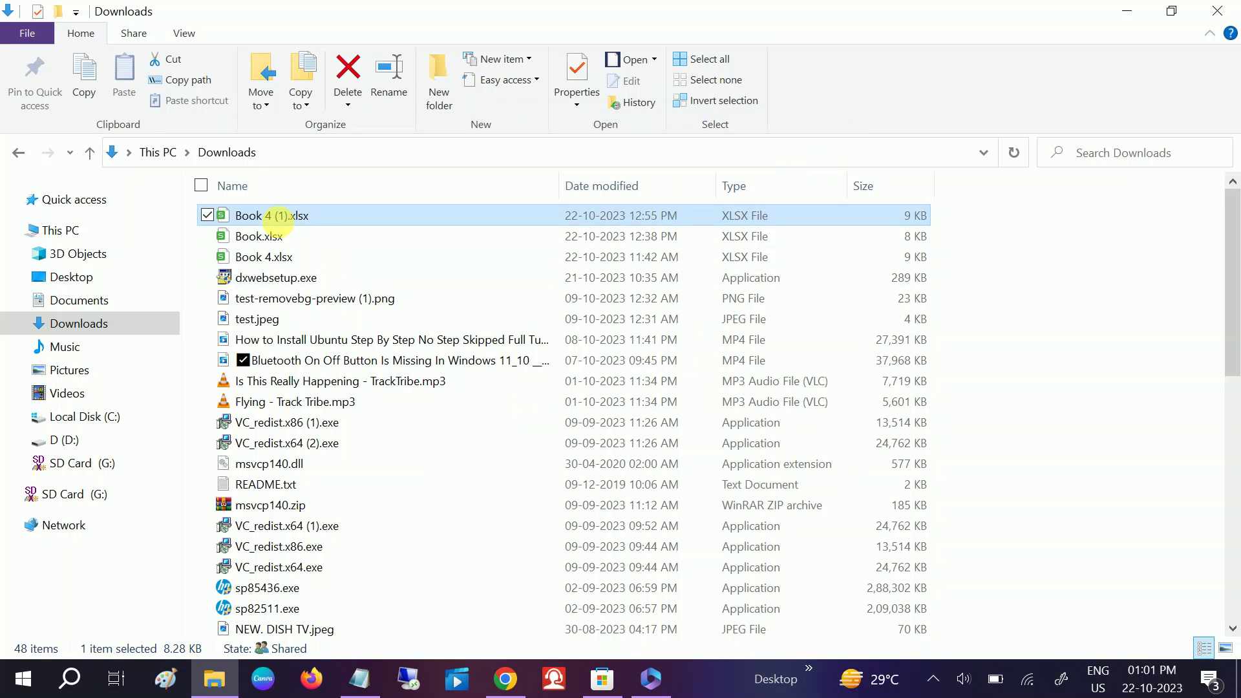
double_click(279, 219)
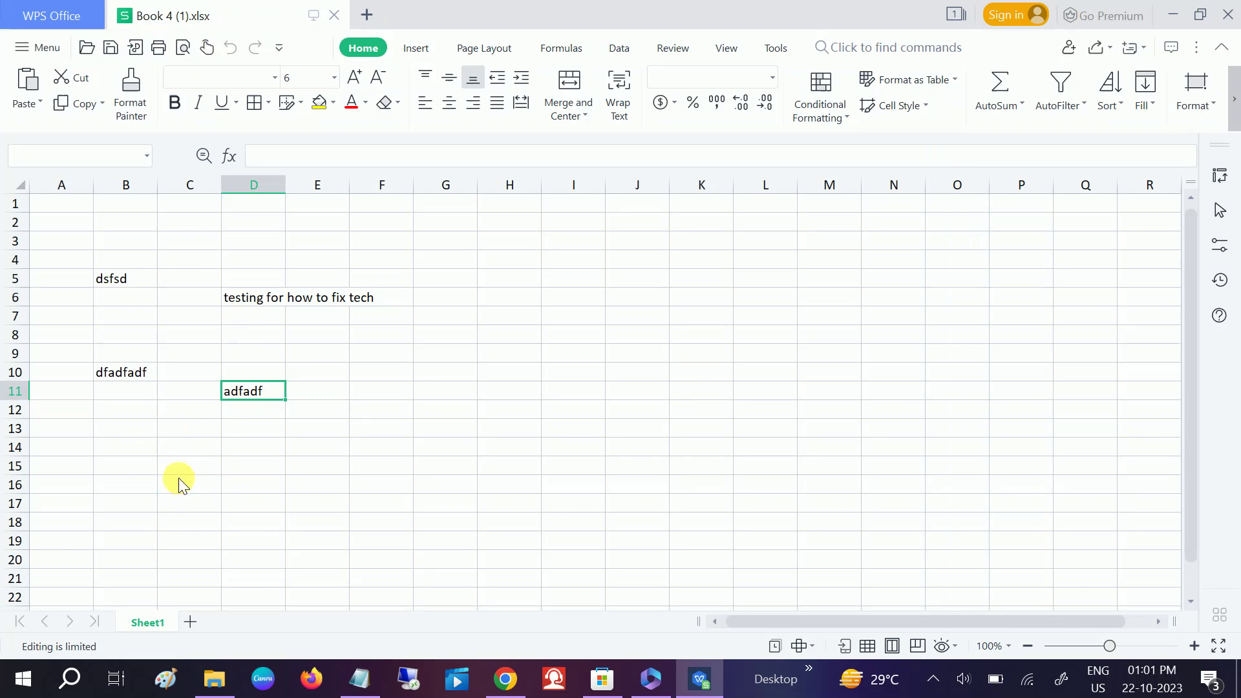
Check the saved entries, close WPS, and show the desktop
left_click(179, 481)
left_click(1223, 21)
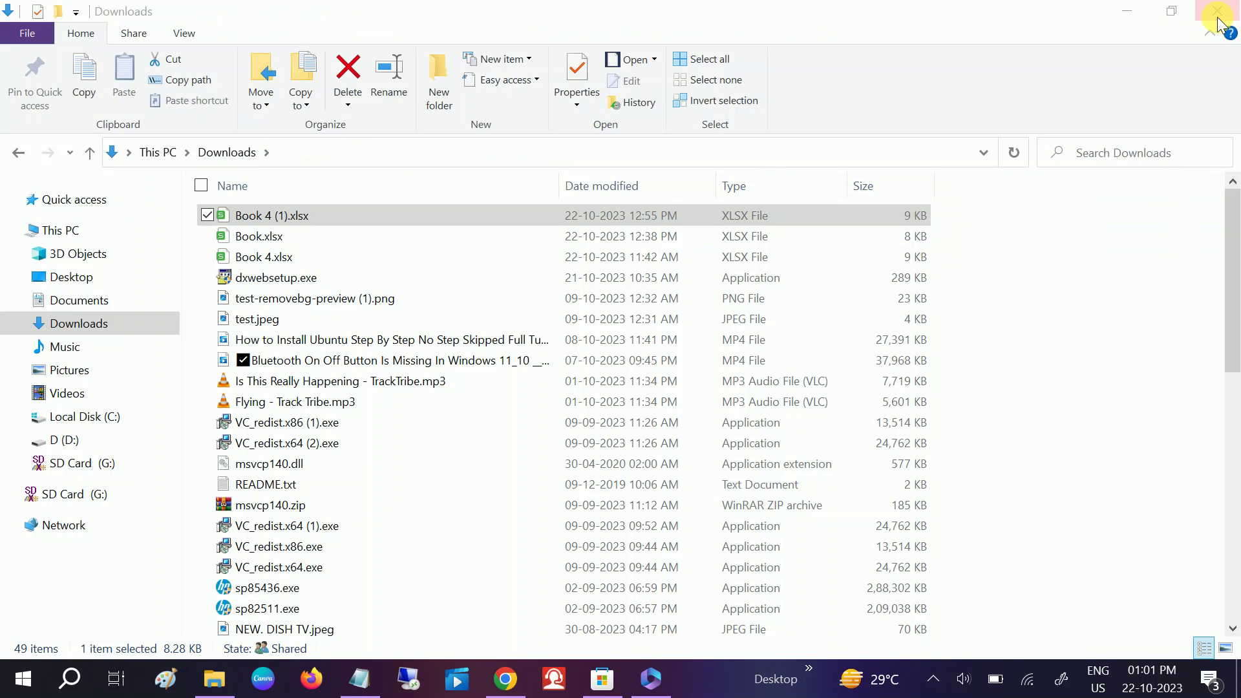
key("super+d")
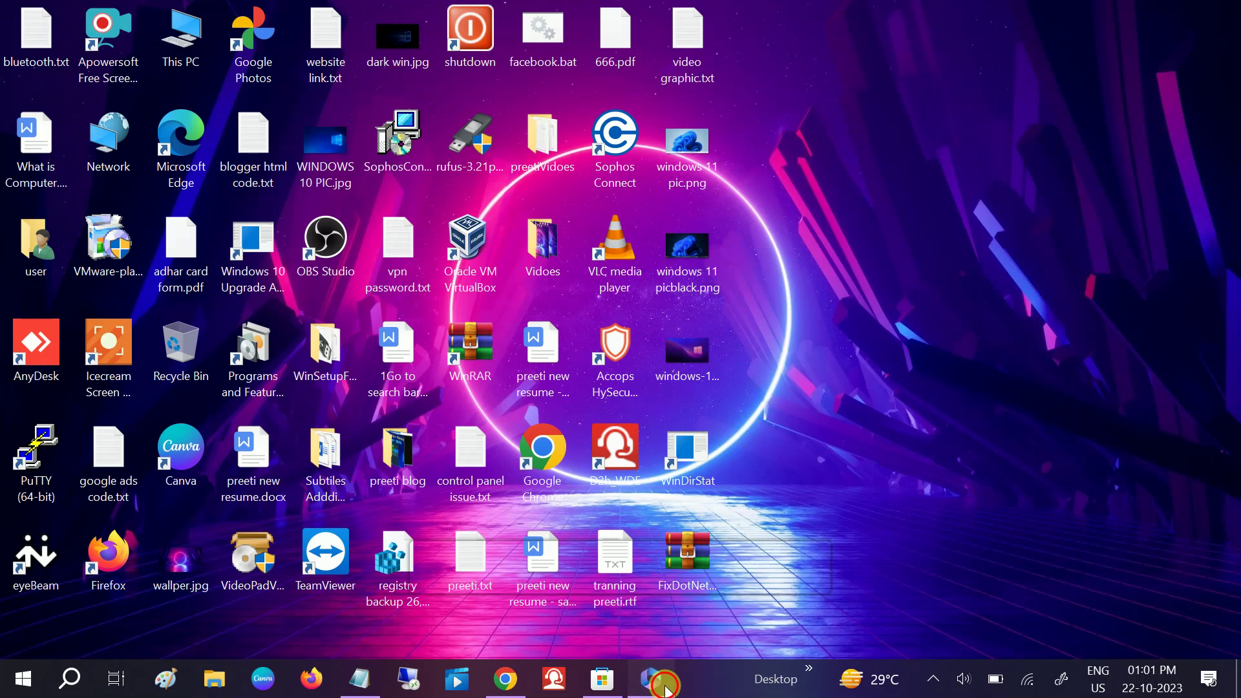
Close and relaunch Microsoft 365 (Office) from Windows Search, then maximise its window
left_click(651, 679)
left_click(1234, 19)
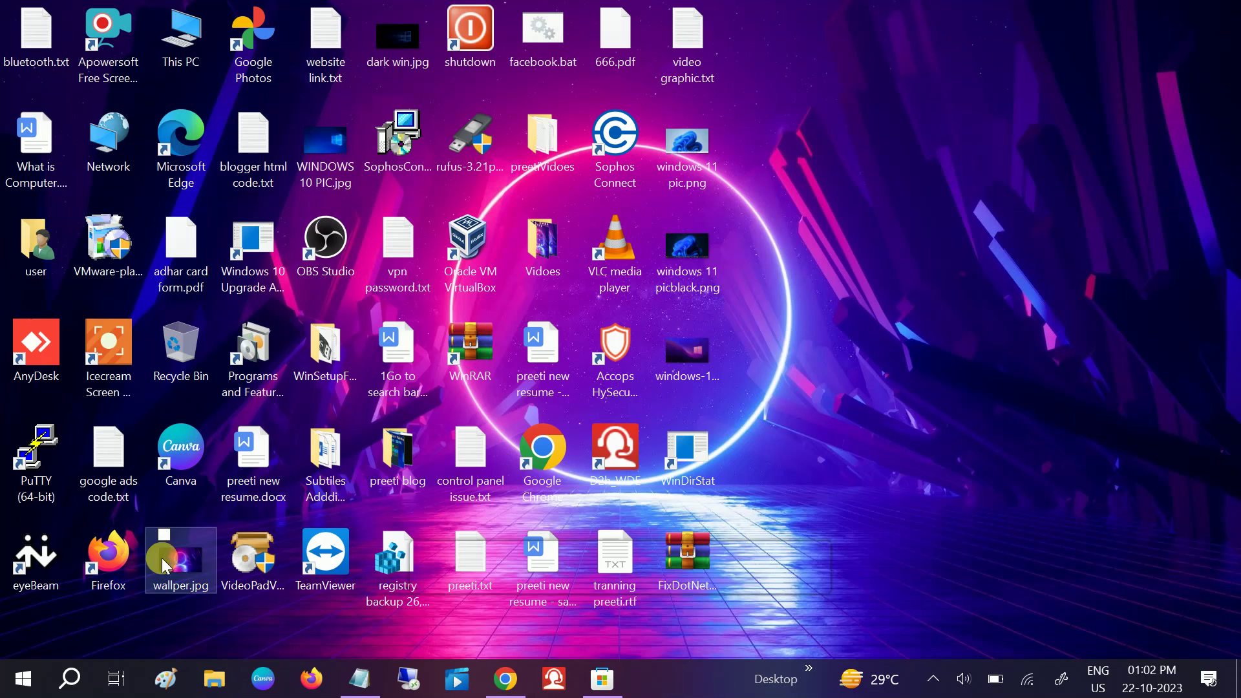
left_click(72, 675)
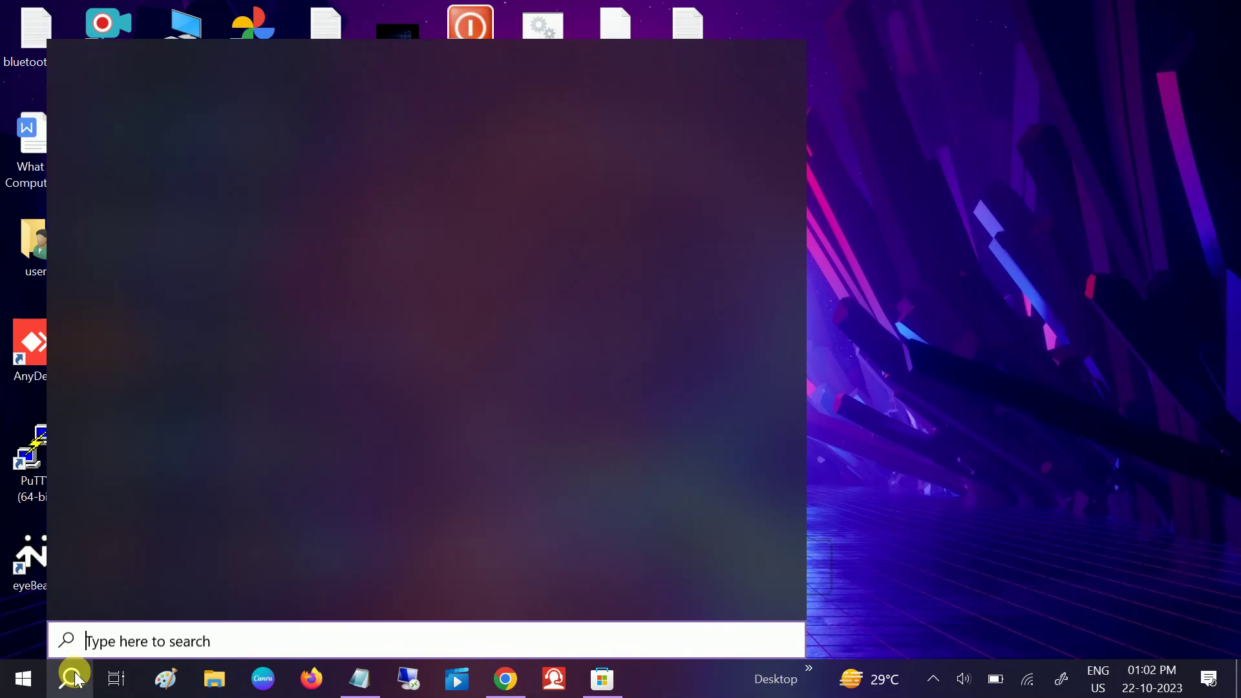
type("off")
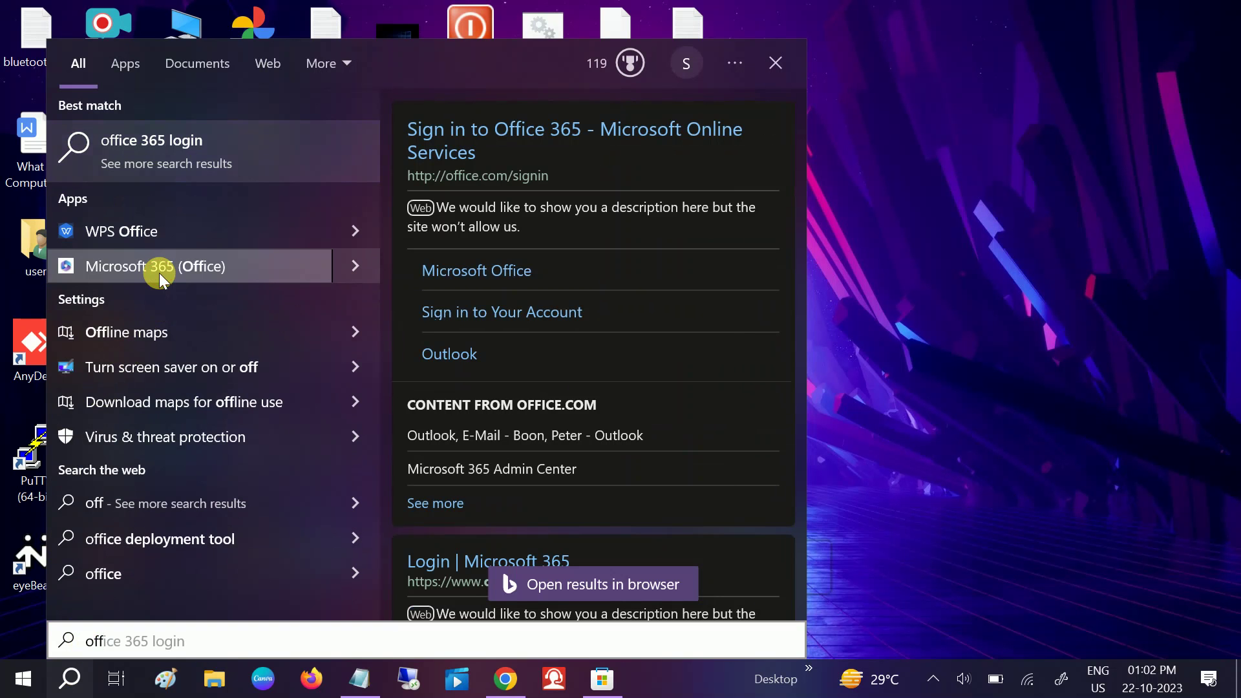
left_click(159, 273)
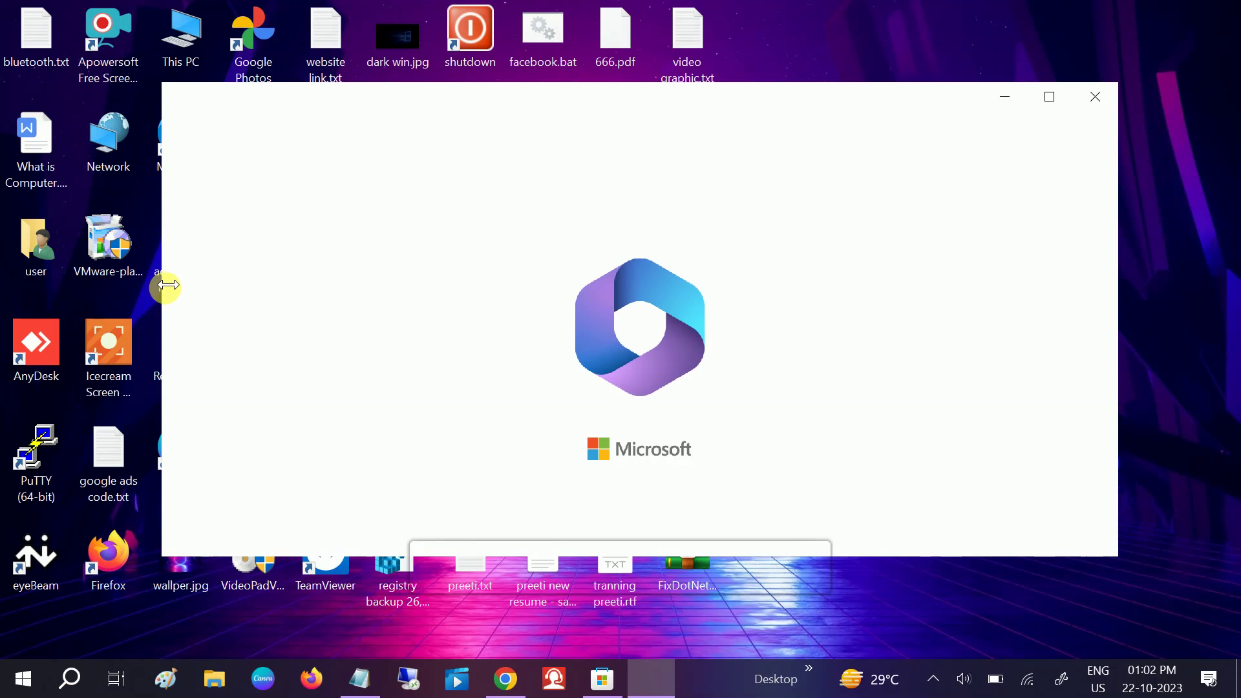
left_click(24, 683)
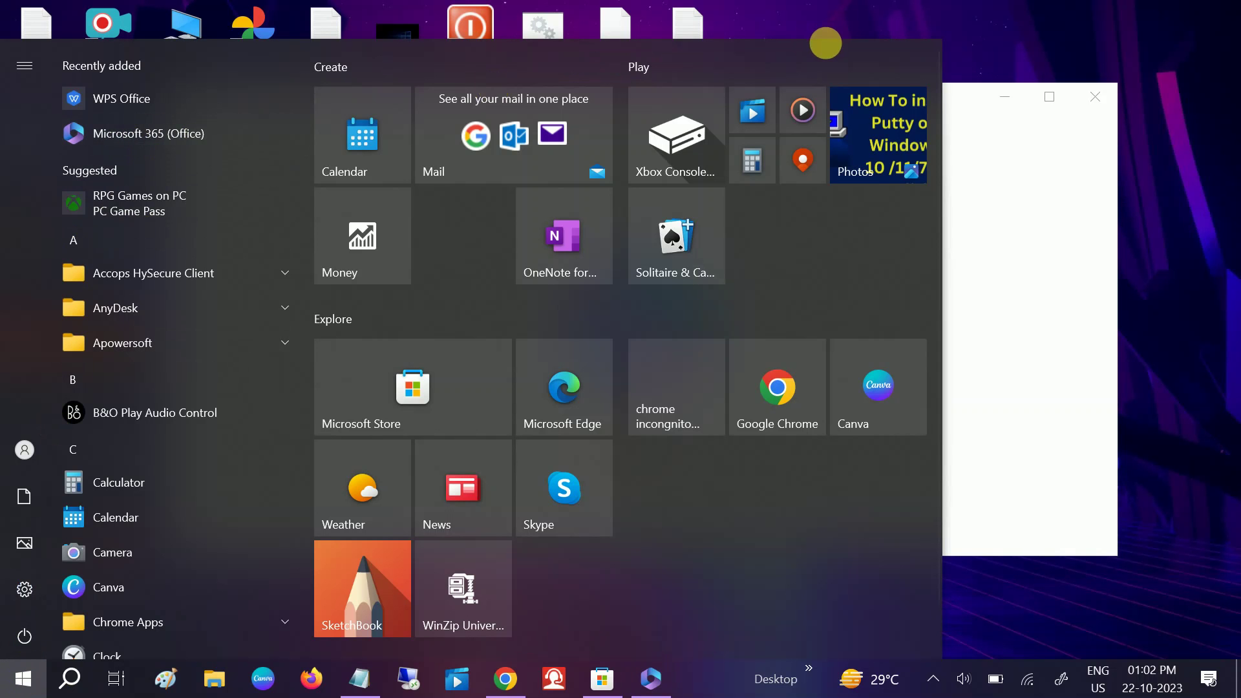
left_click(970, 41)
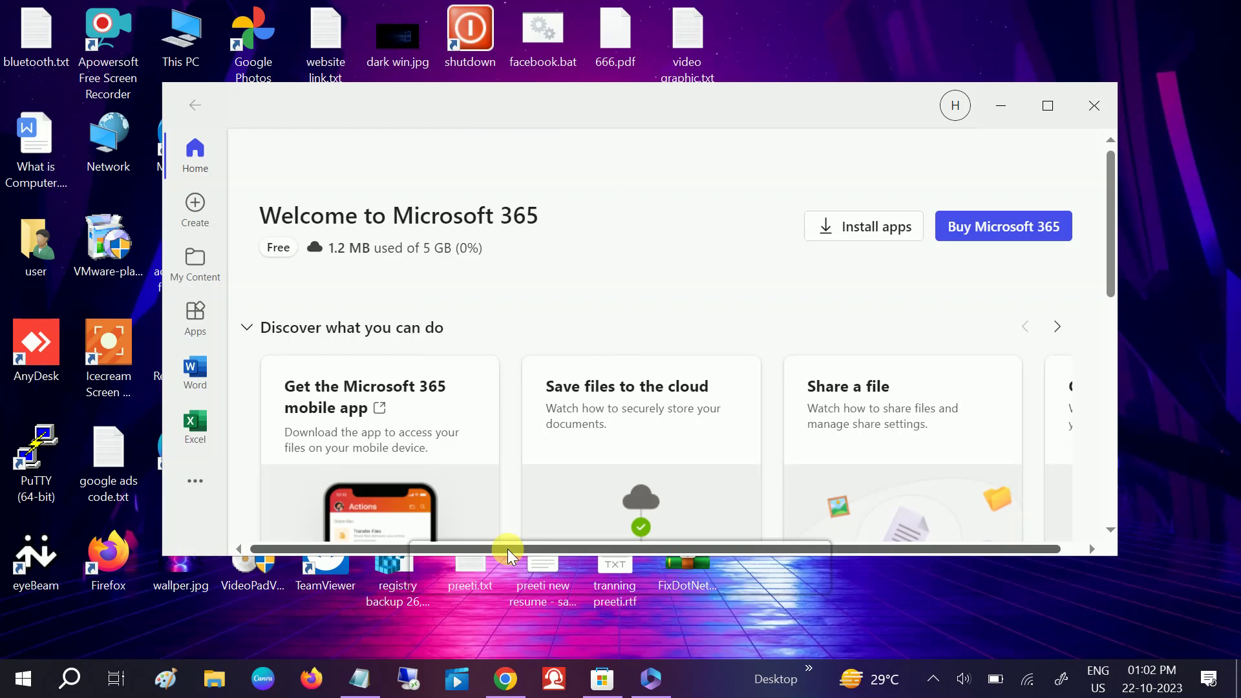
left_click(1047, 104)
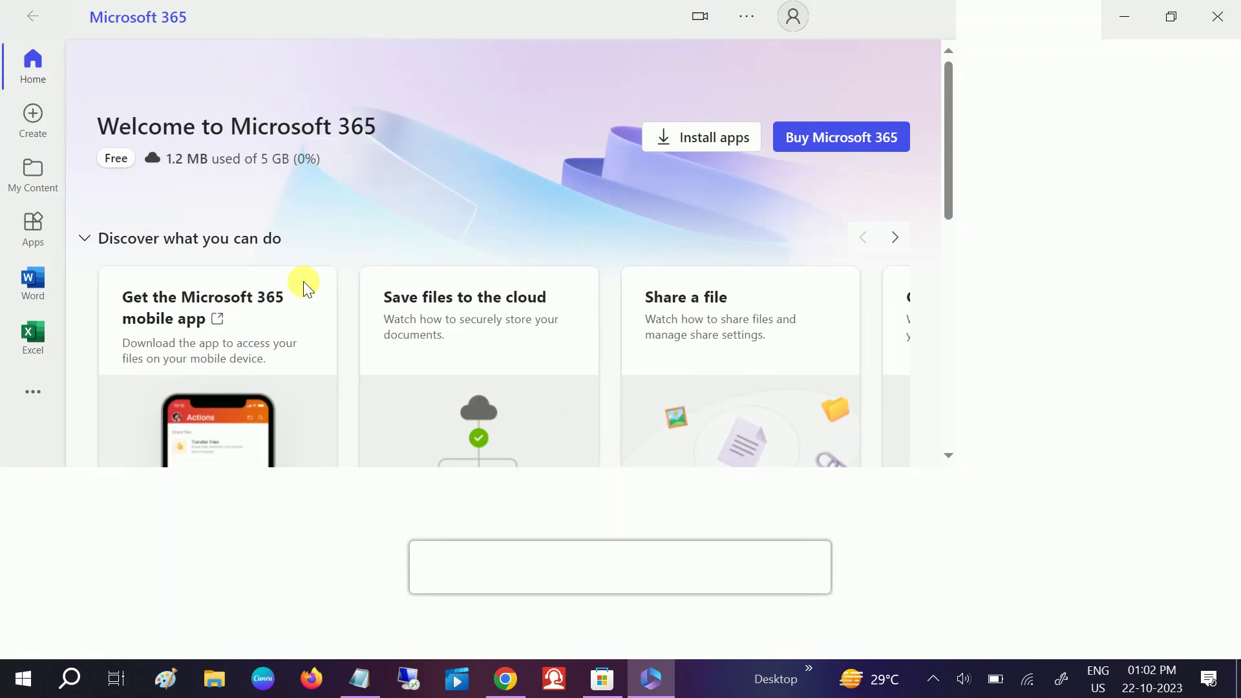